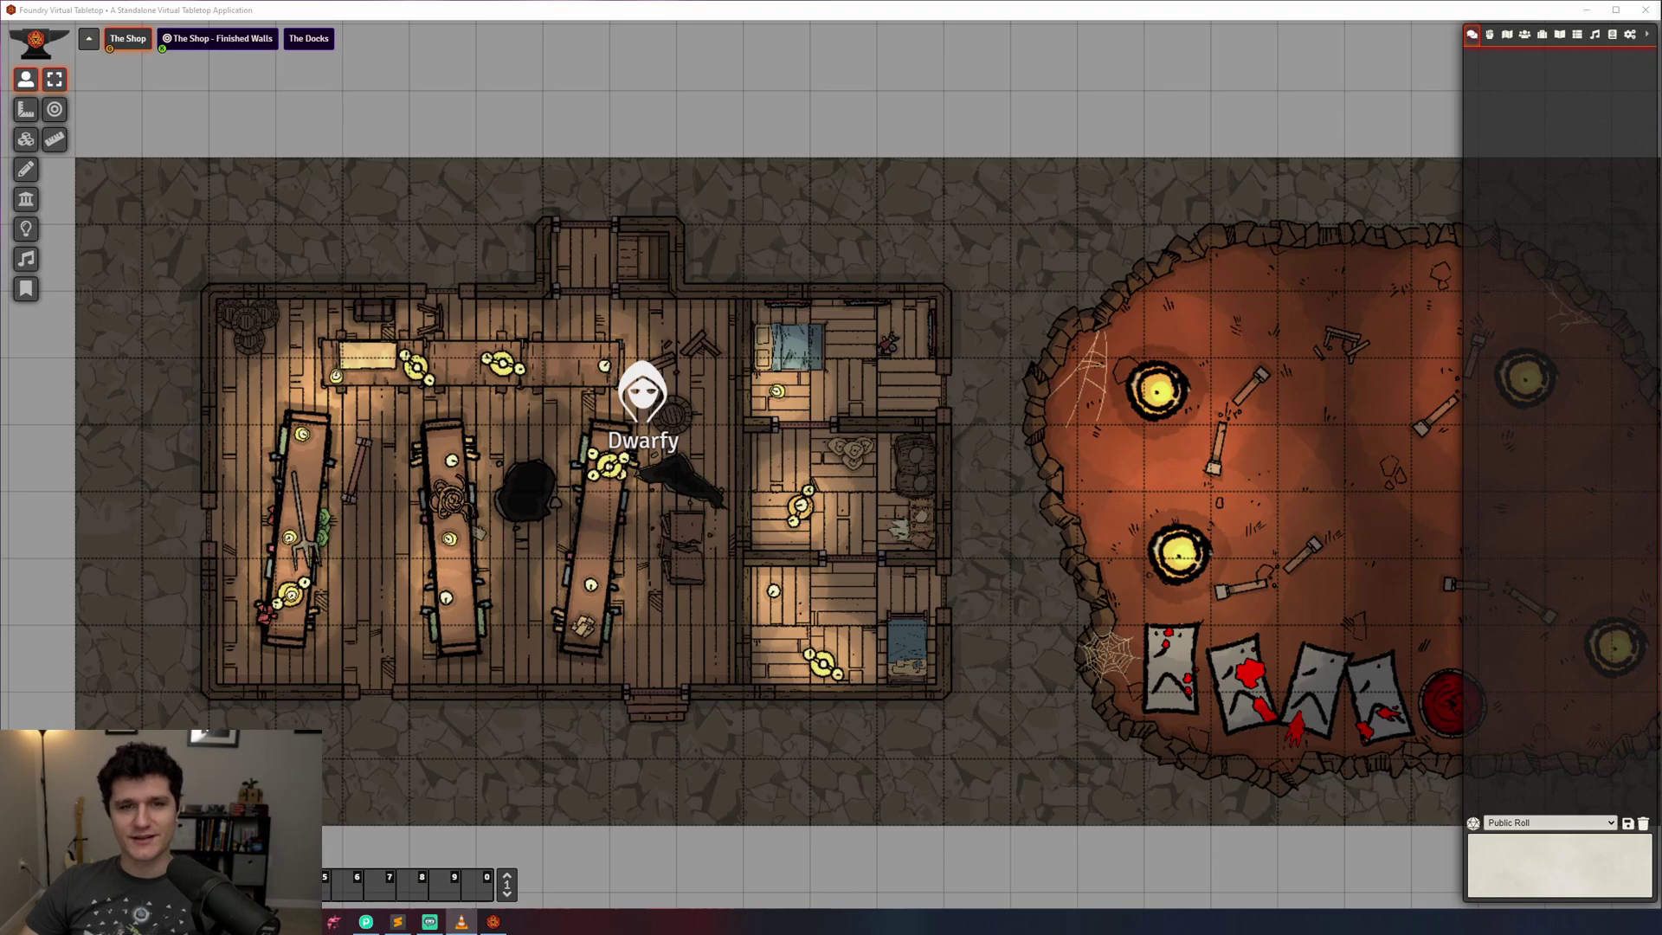
Move the Dwarfy token sideways around the shop to examine its vision without walls, then deselect it
click(629, 398)
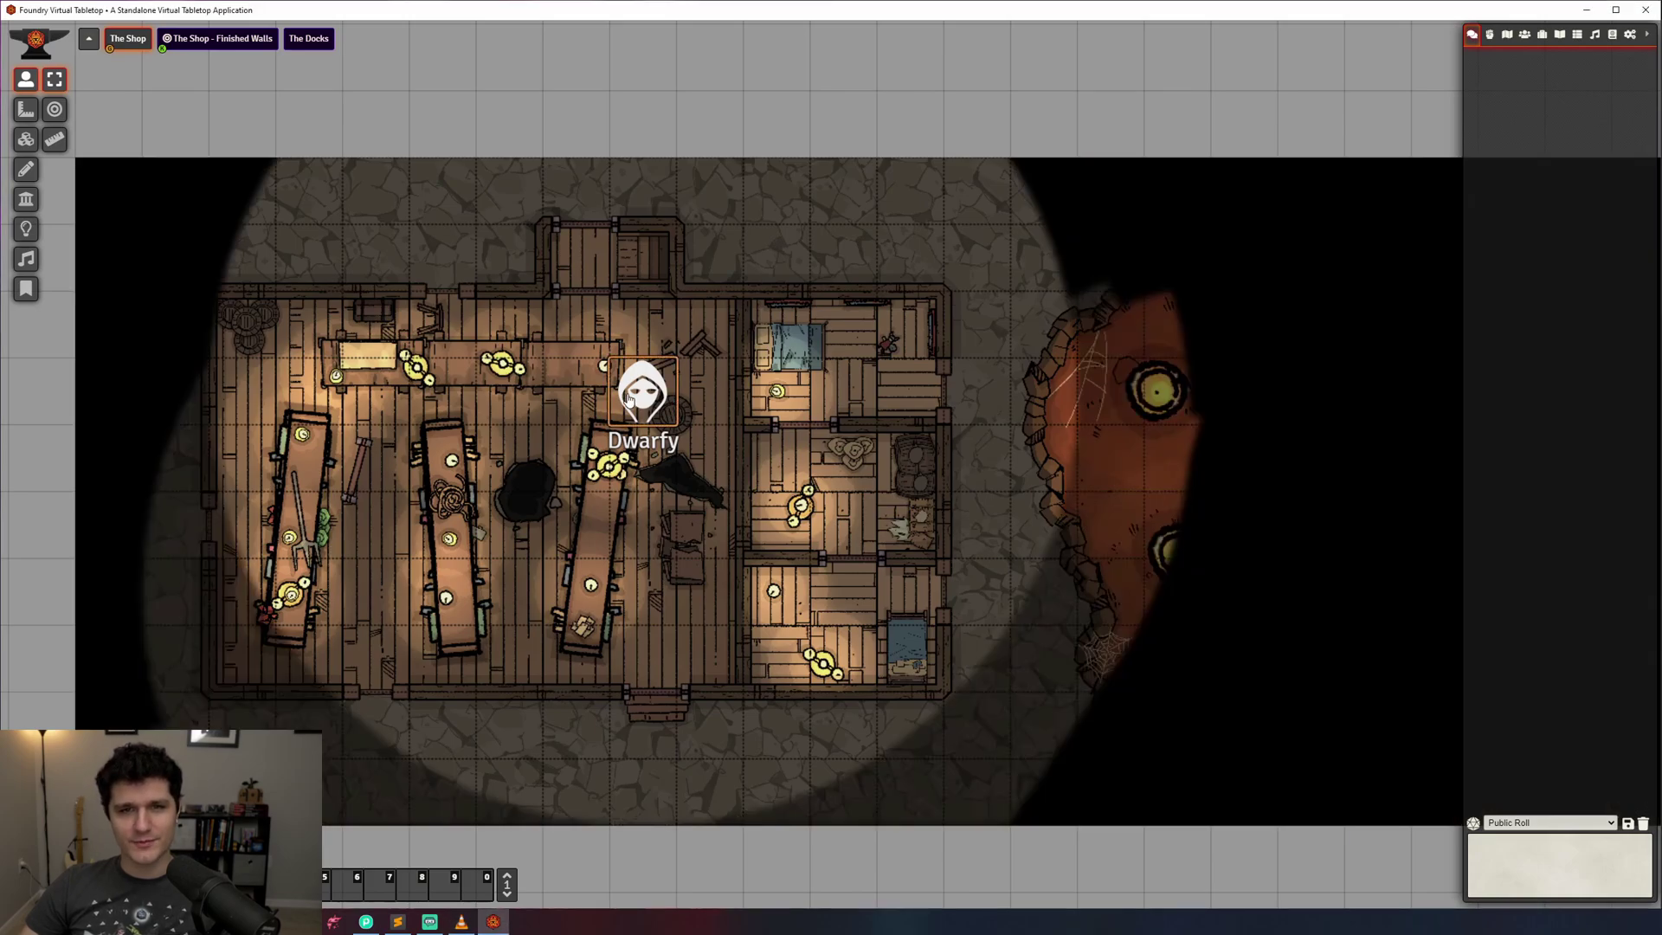
key(Left)
key(Right)
key(Right)
key(Right)
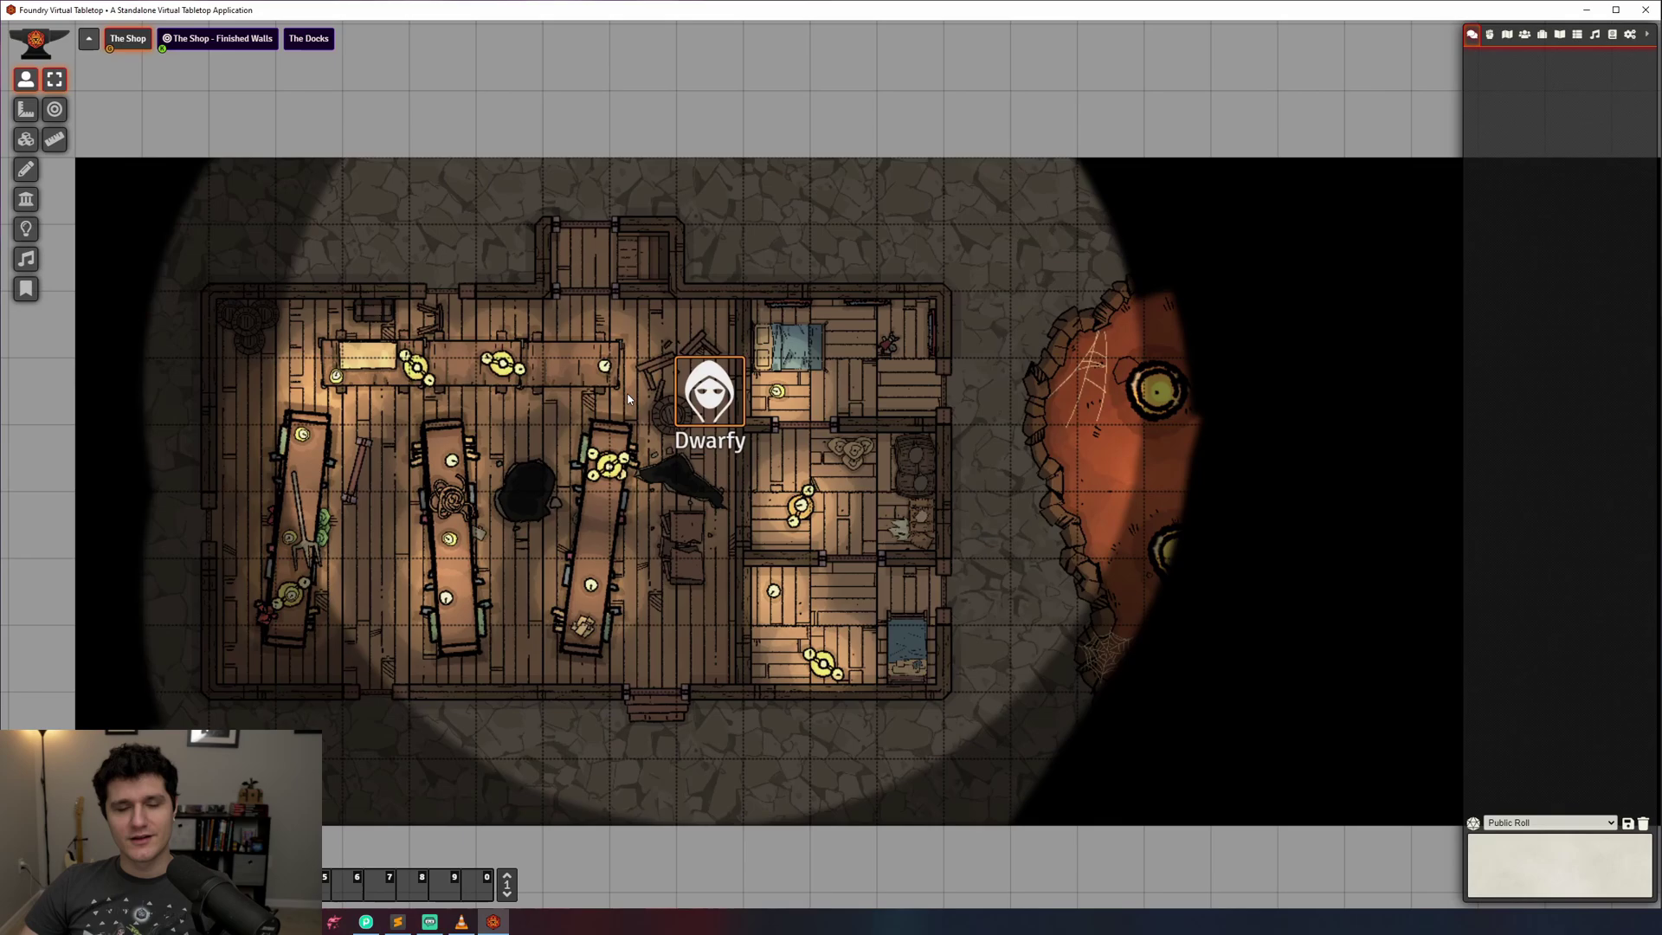
key(Left)
key(Left)
key(Left)
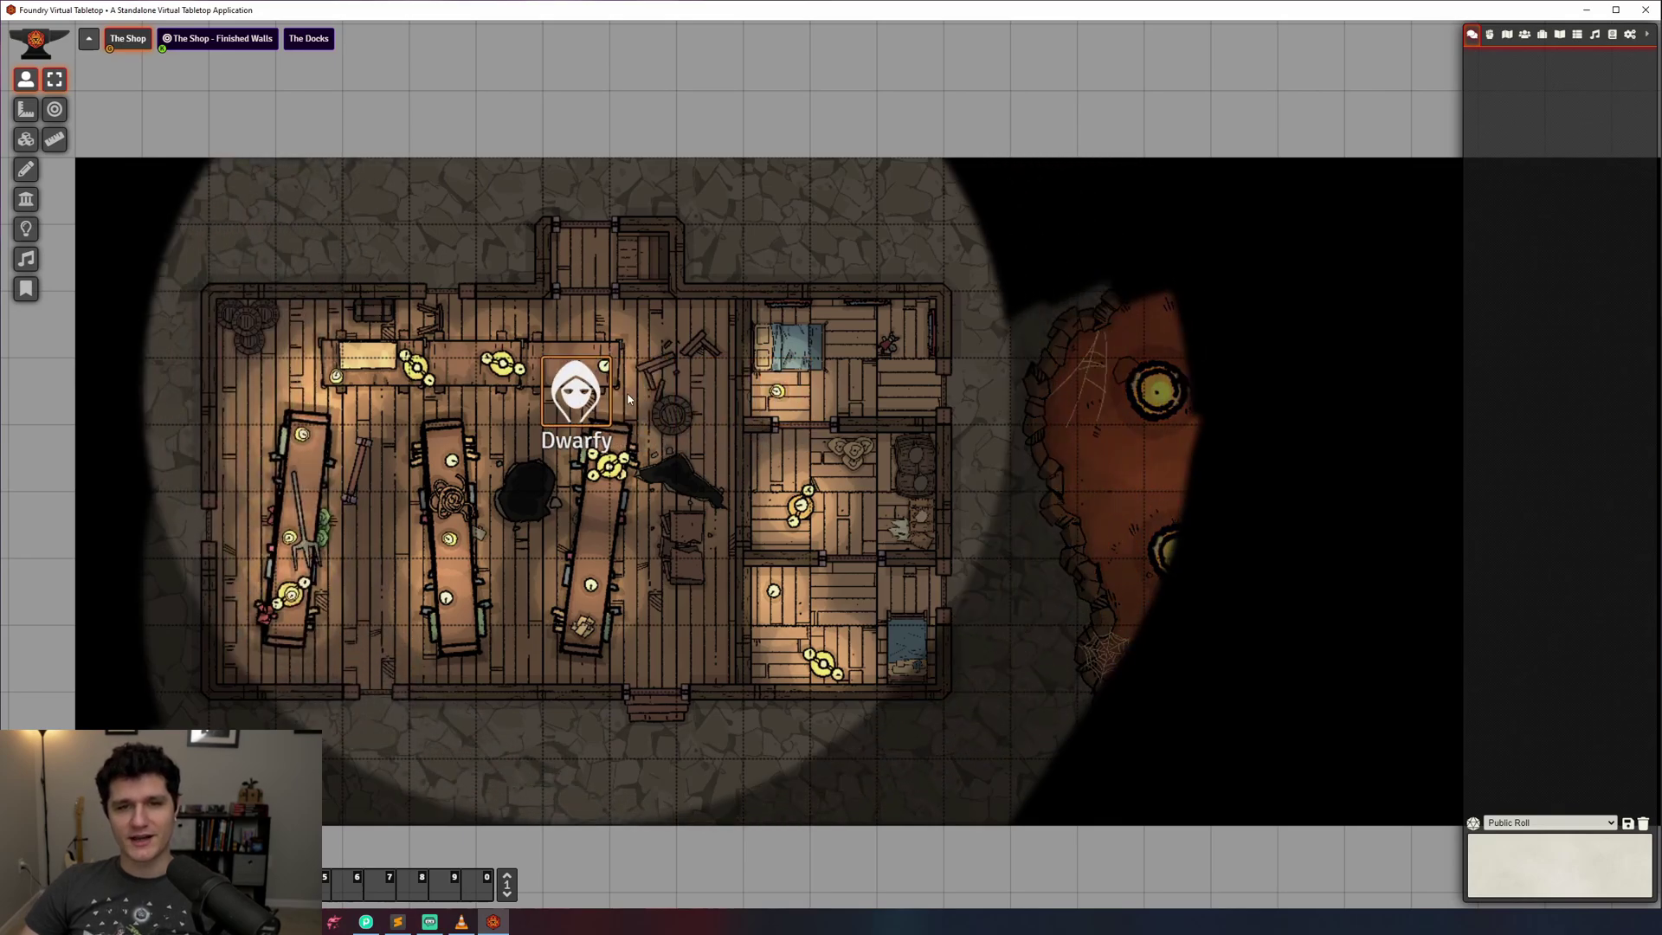
click(650, 397)
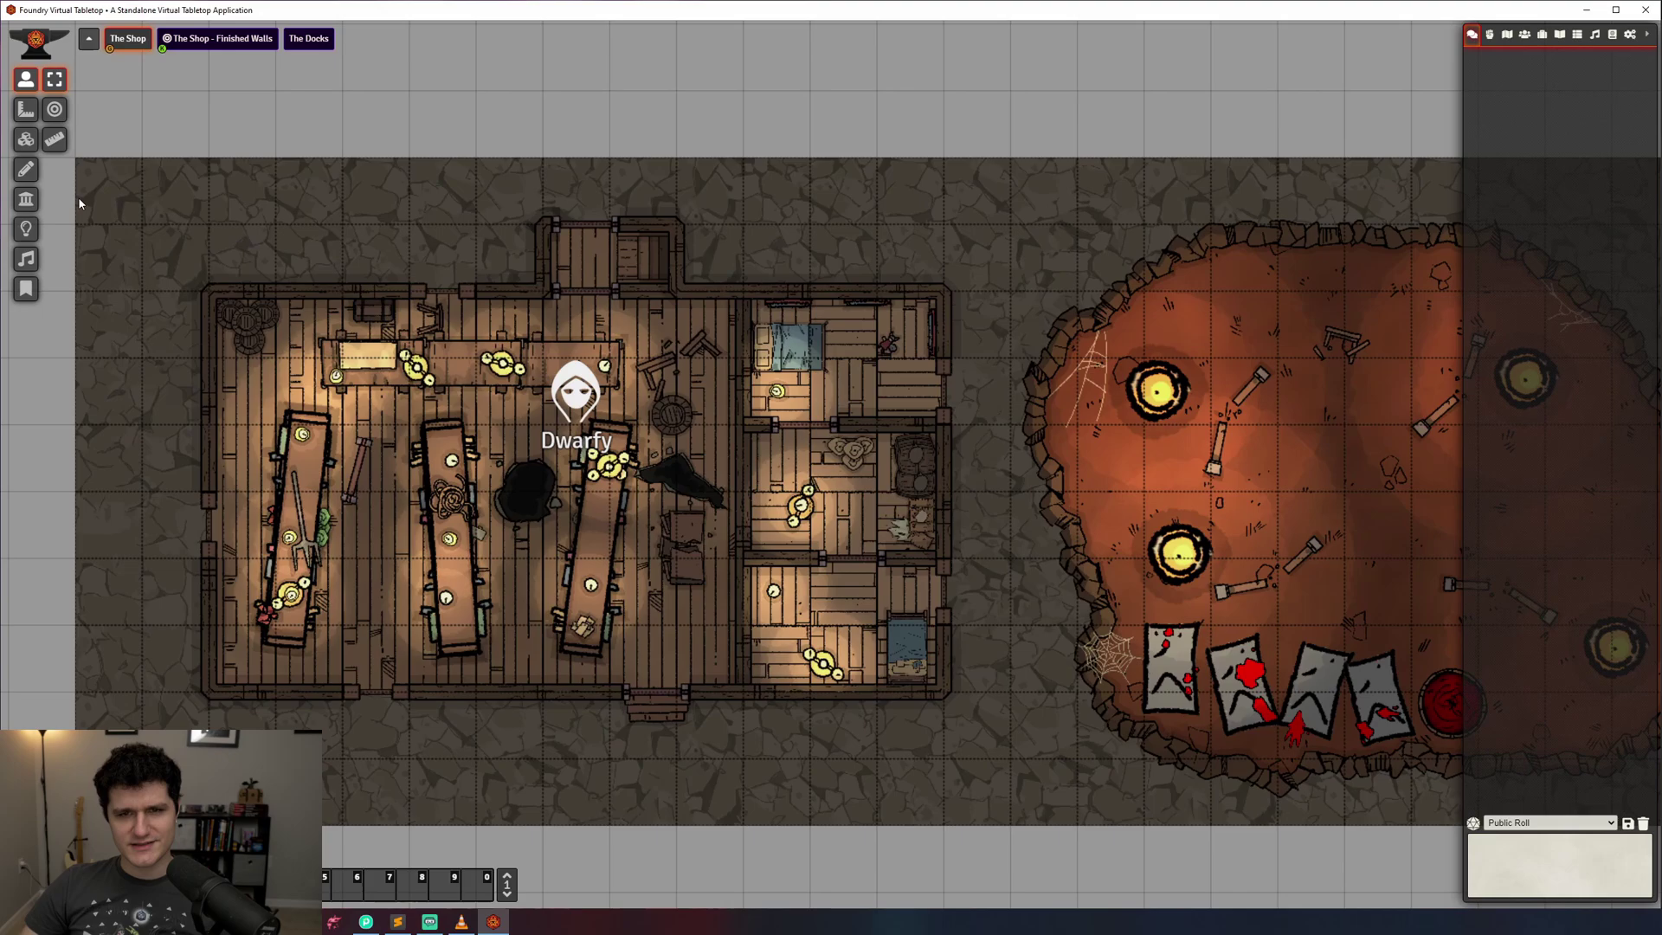
Draw basic walls along the shop's north side, around the porch and down the east side to the first window, leaving the porch door open
click(27, 200)
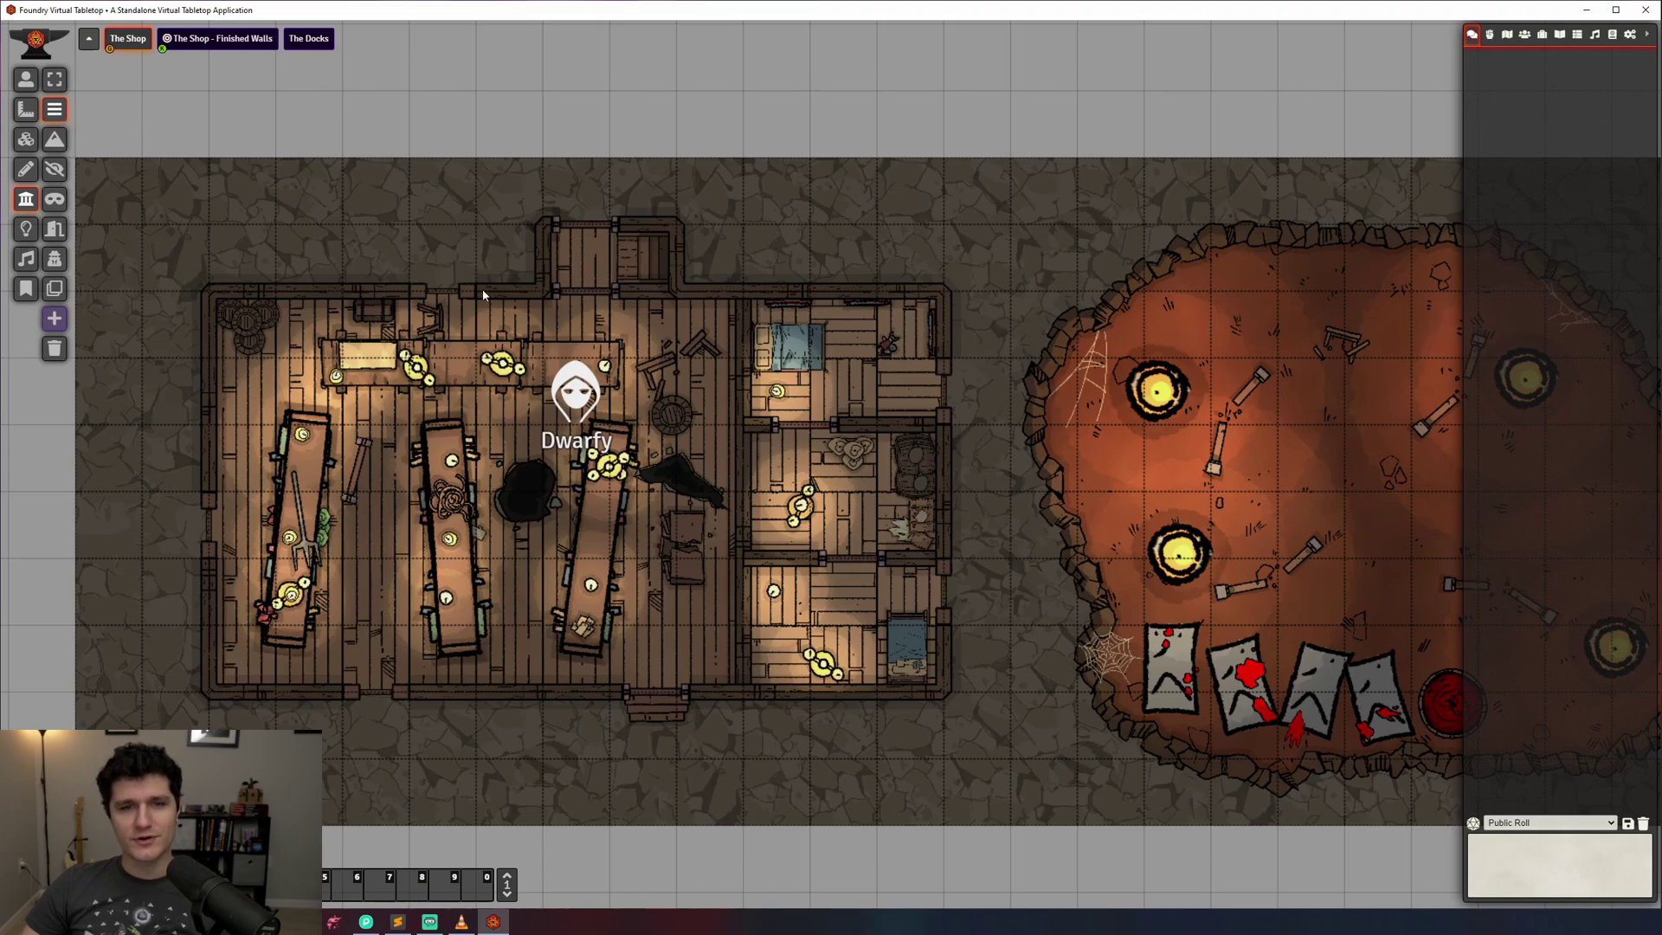
drag(475, 291, 543, 293)
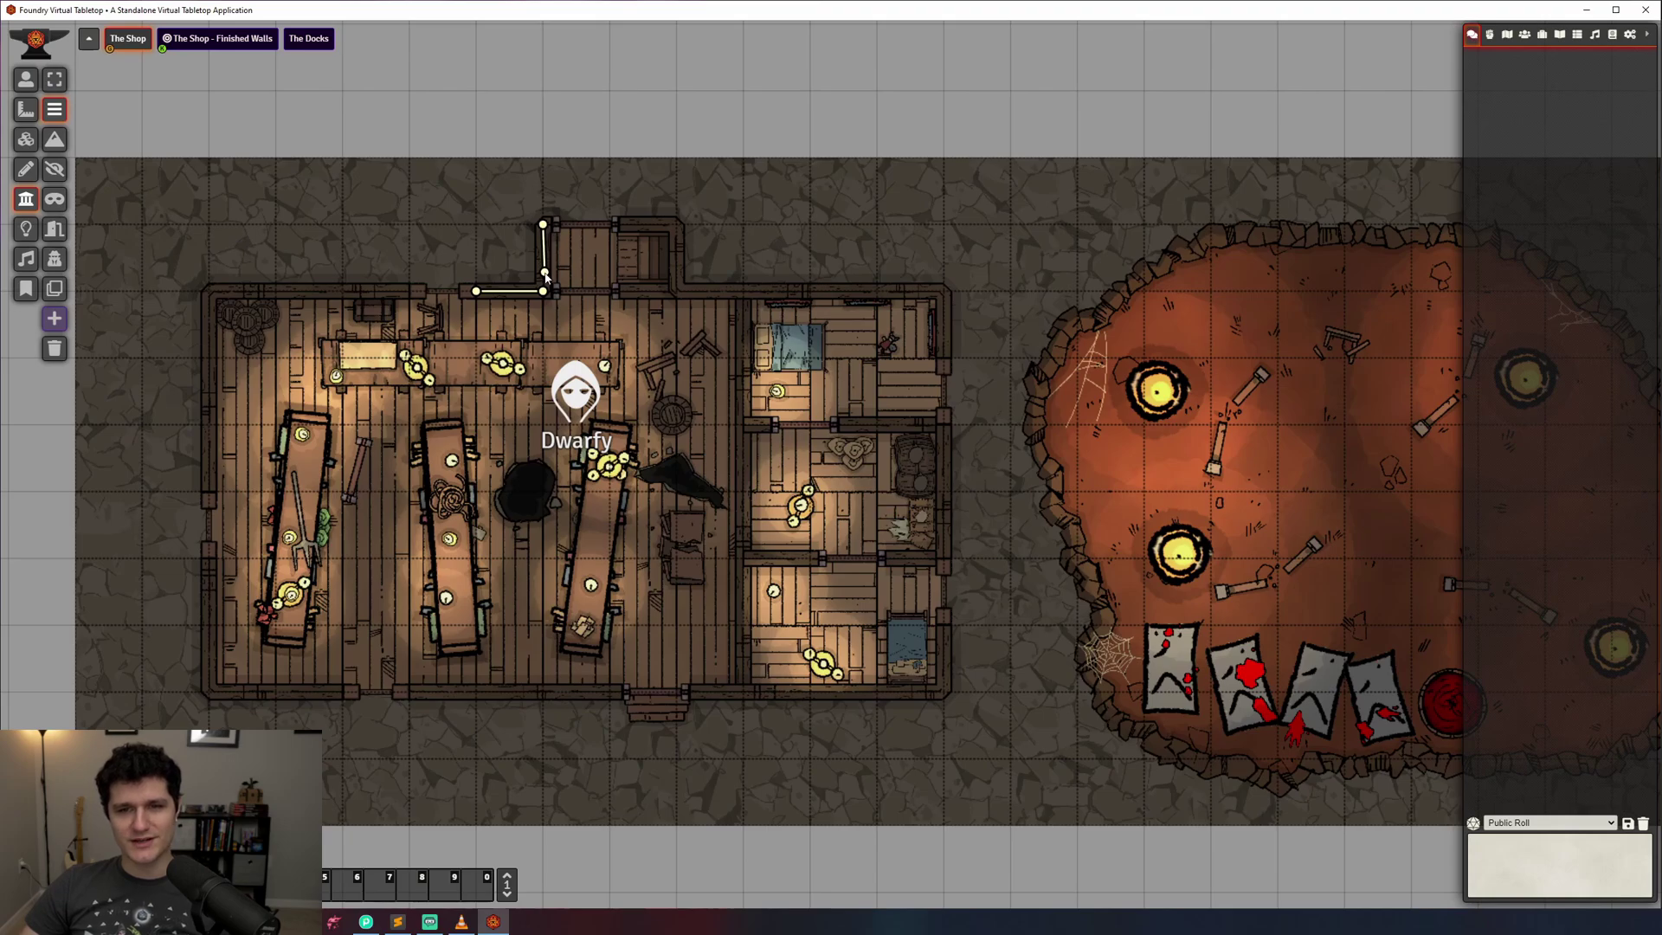
drag(546, 275, 545, 293)
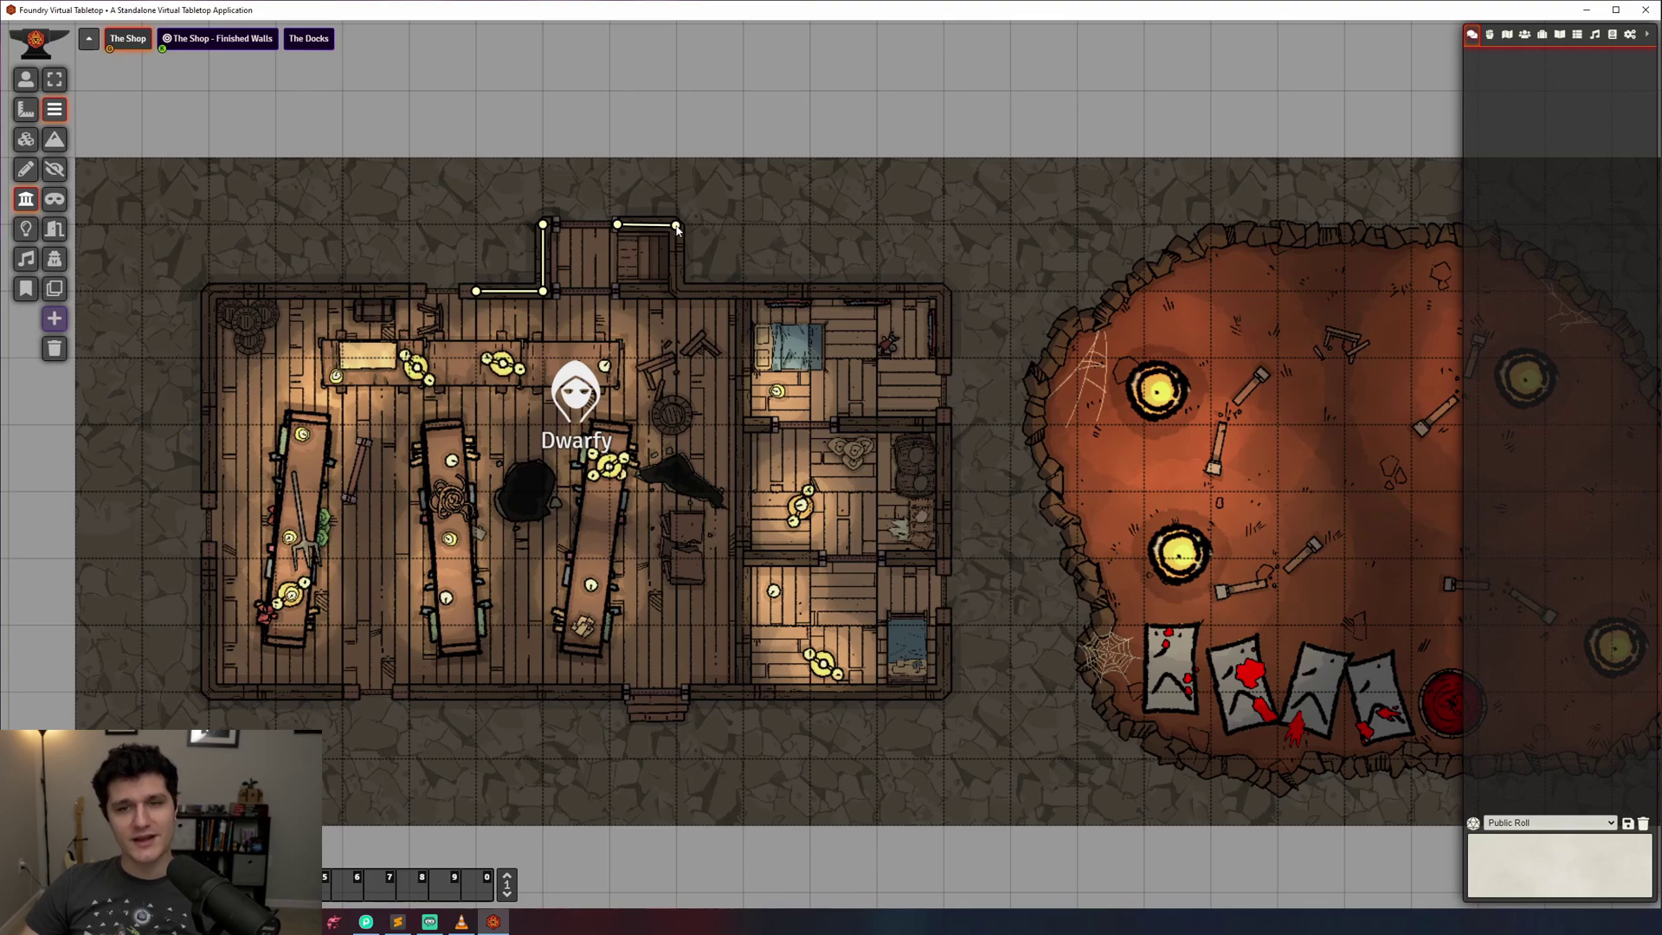
drag(676, 245, 945, 348)
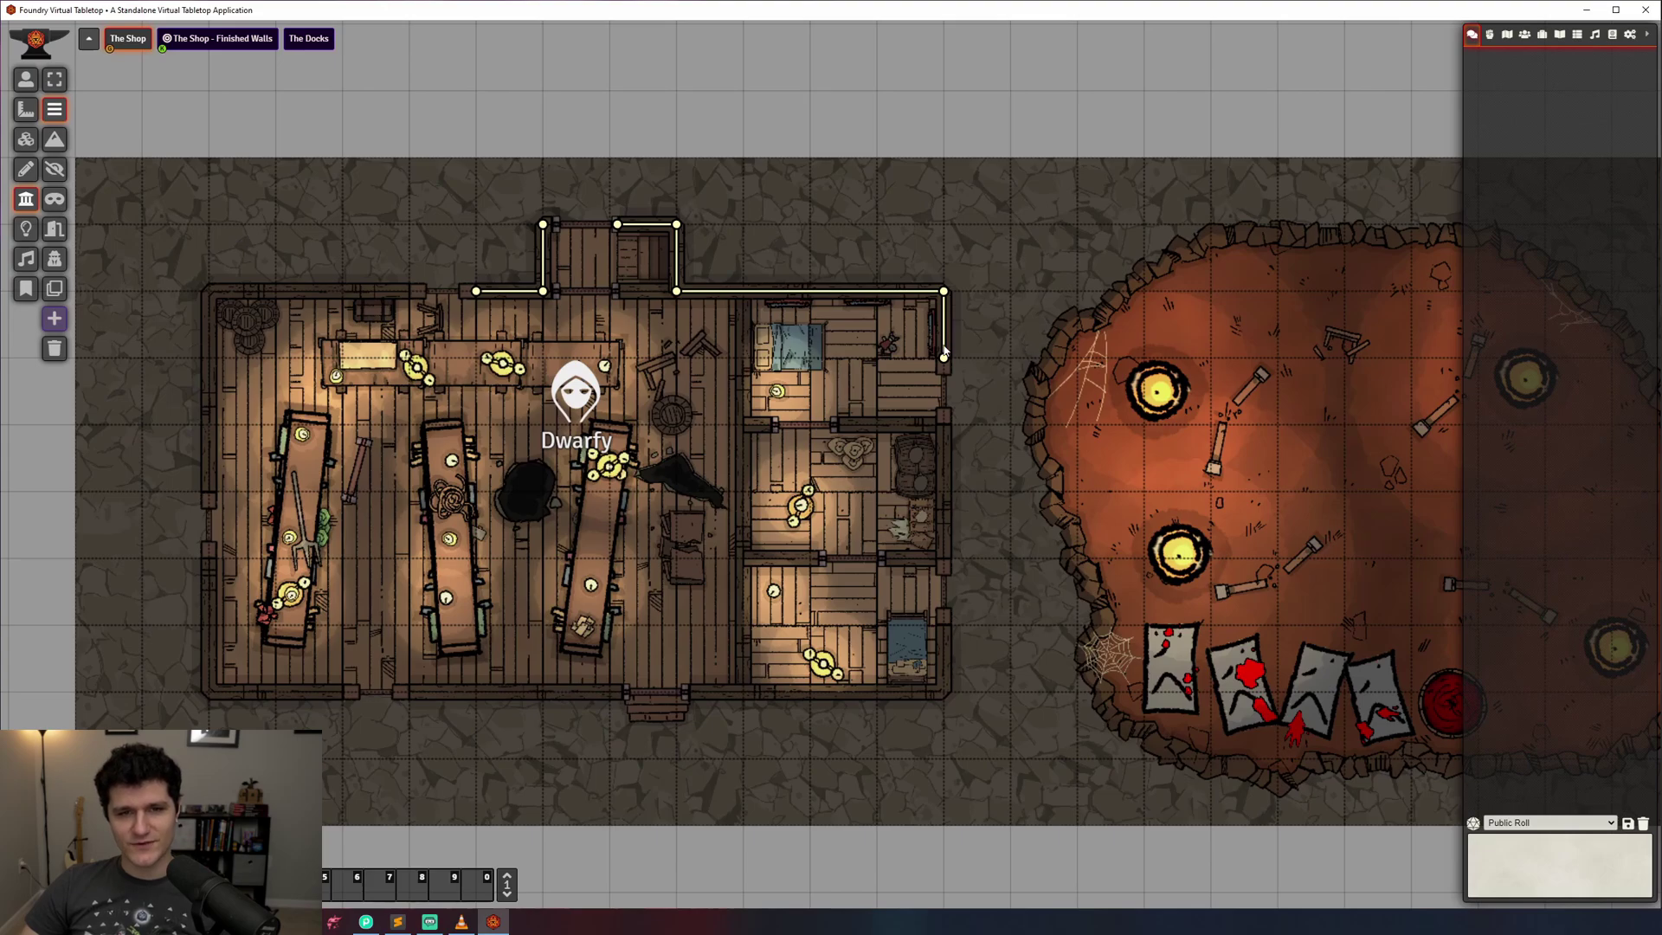
mouse_move(944, 353)
mouse_down()
mouse_move(895, 345)
mouse_move(944, 360)
mouse_up()
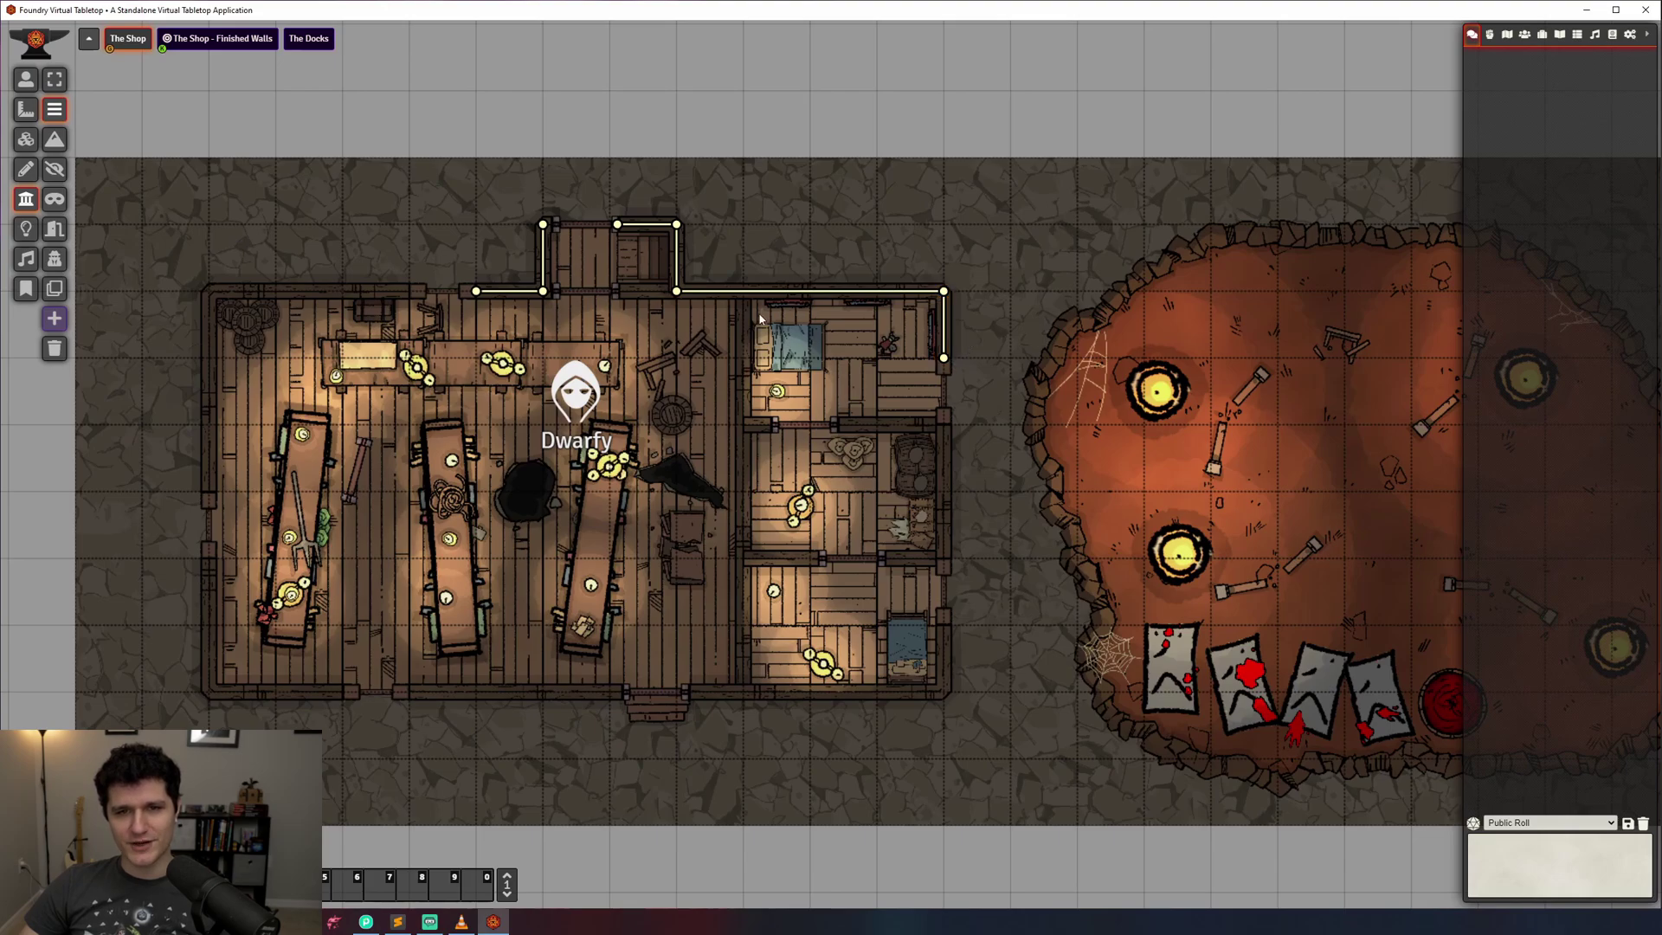
Move the Dwarfy token around the main hall to examine how the new walls block its vision, then deselect it
click(26, 79)
click(550, 381)
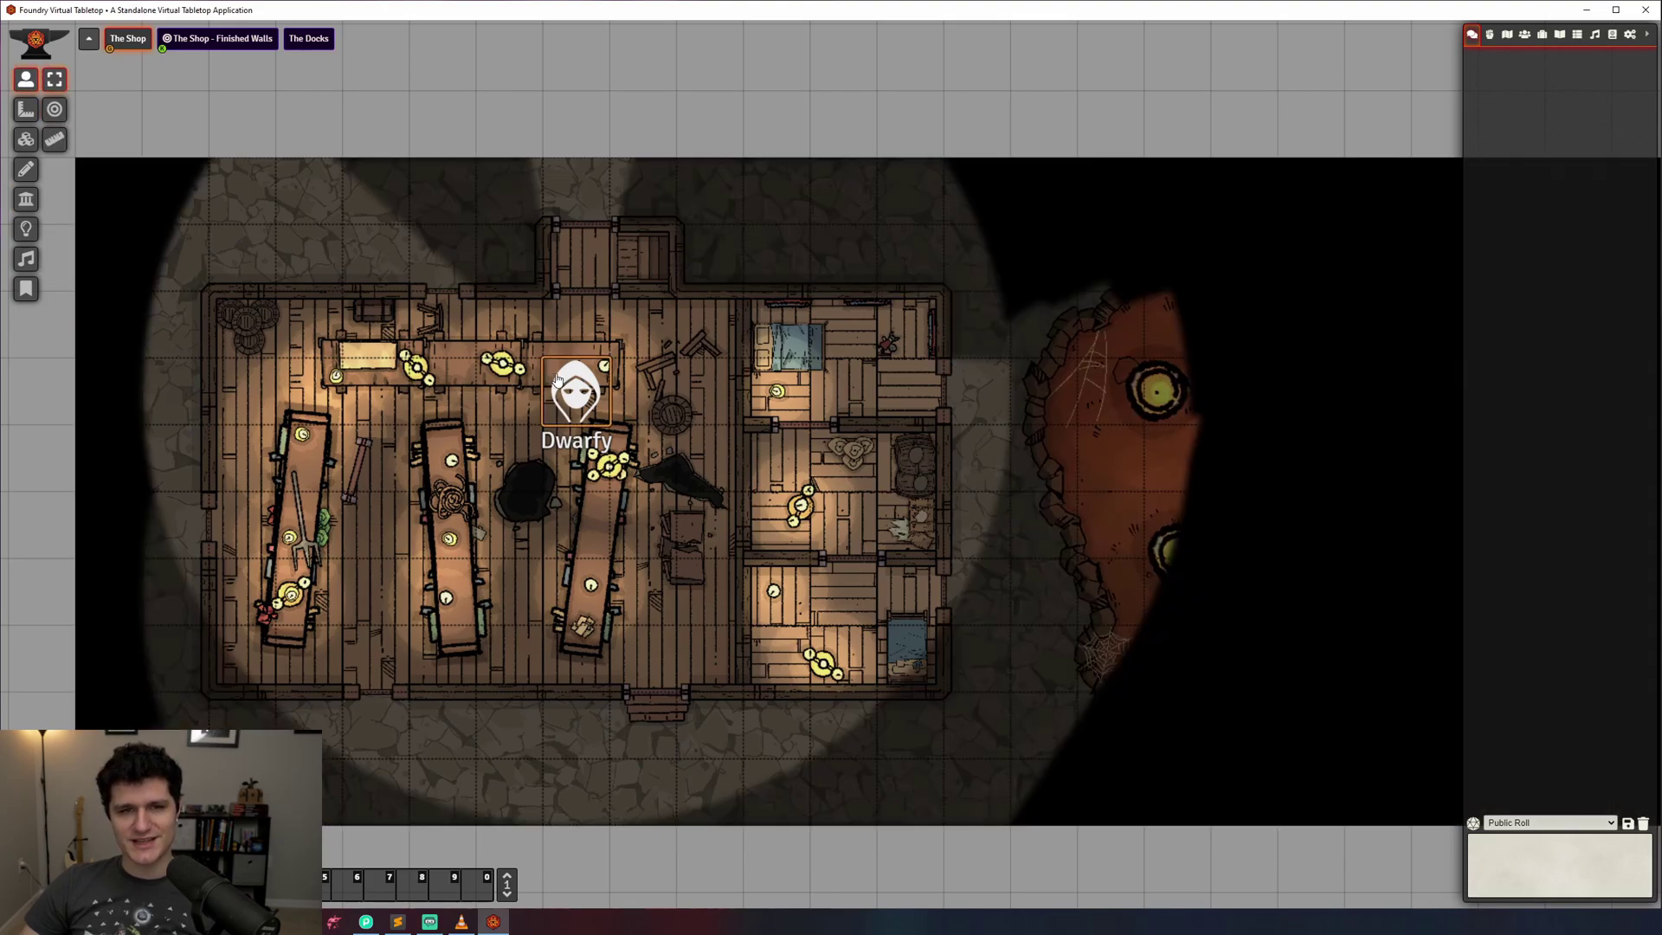
key(Right)
key(Right)
key(Up)
key(Down)
key(Up)
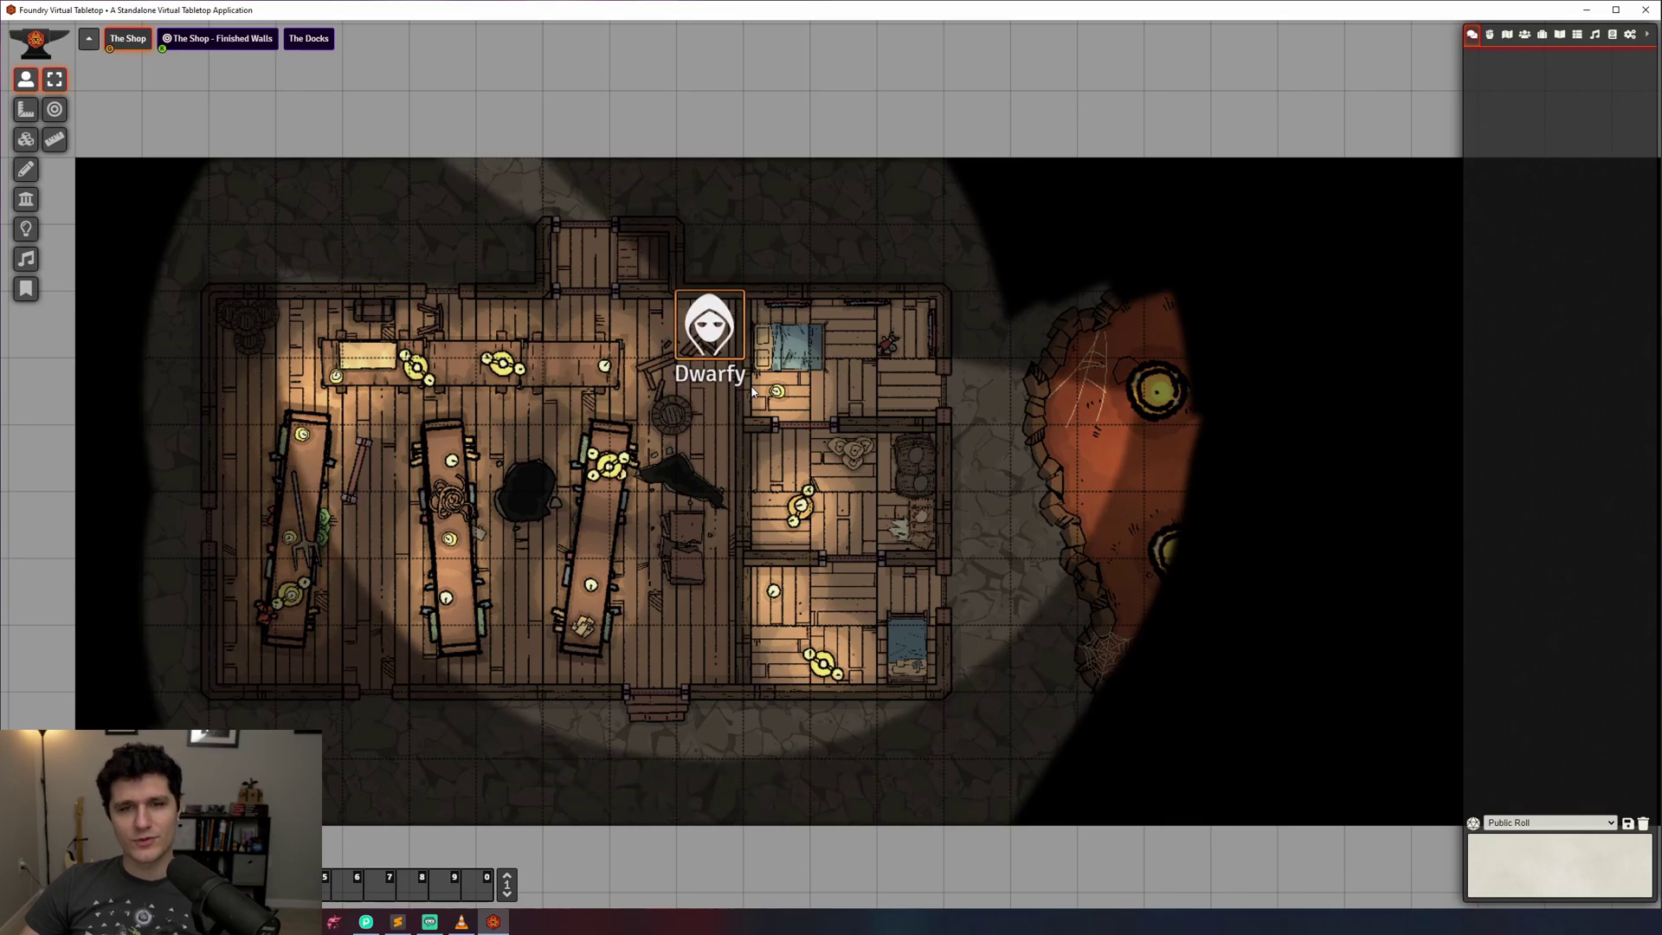
key(Down)
key(Up)
key(Down)
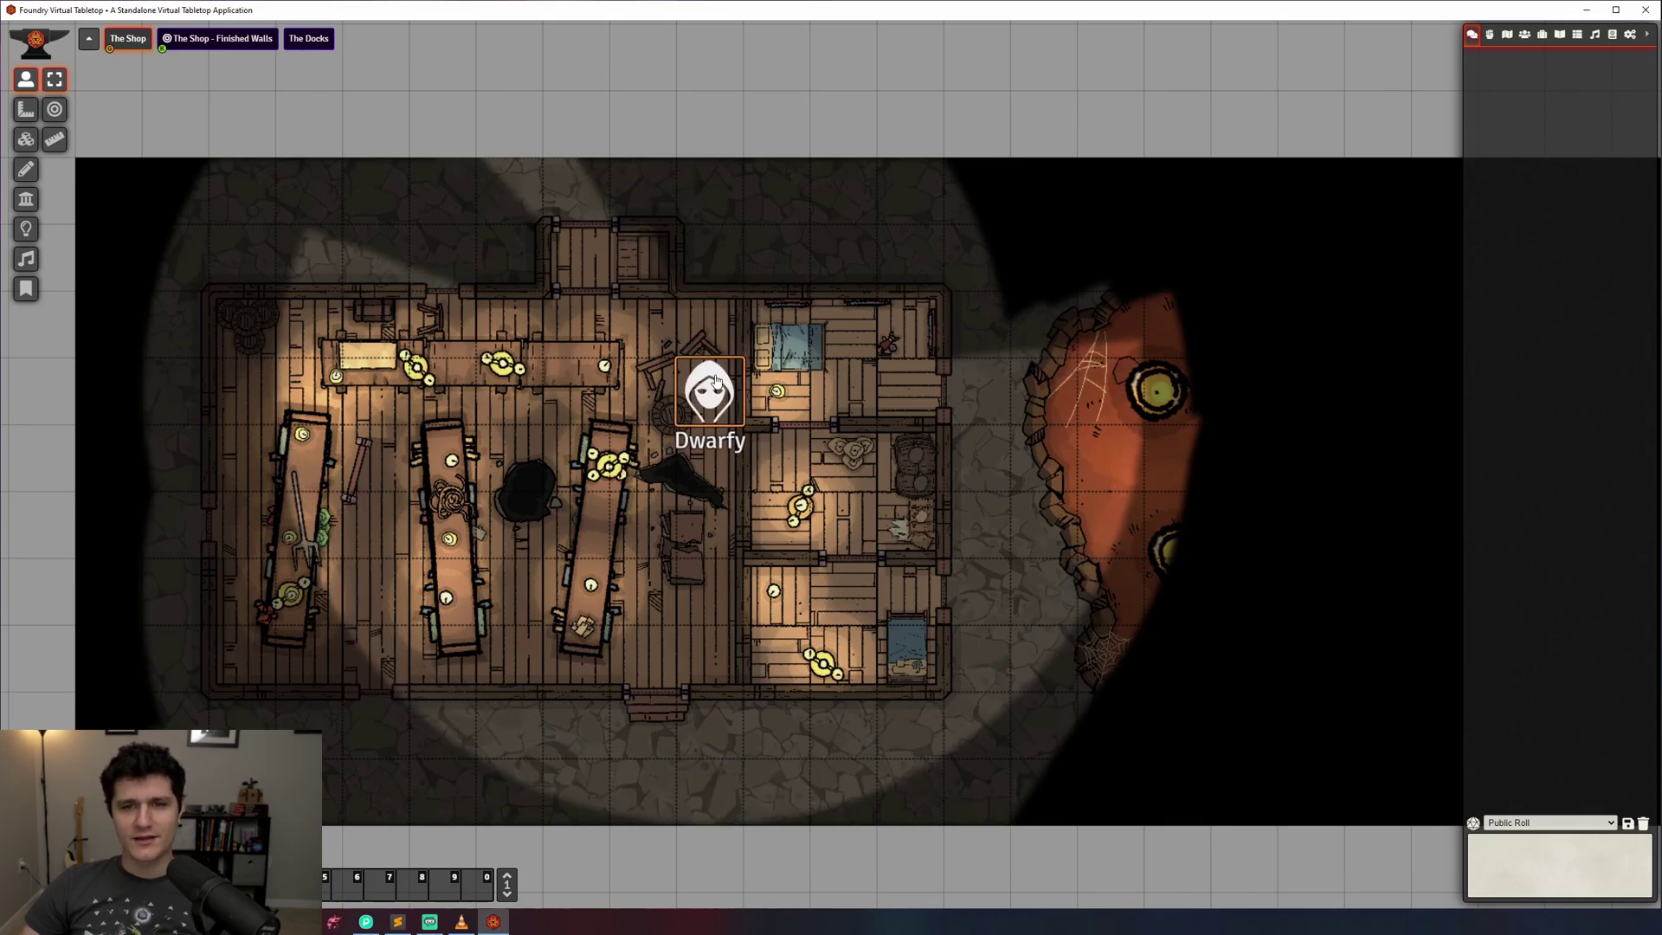
key(Left)
key(Left)
click(640, 324)
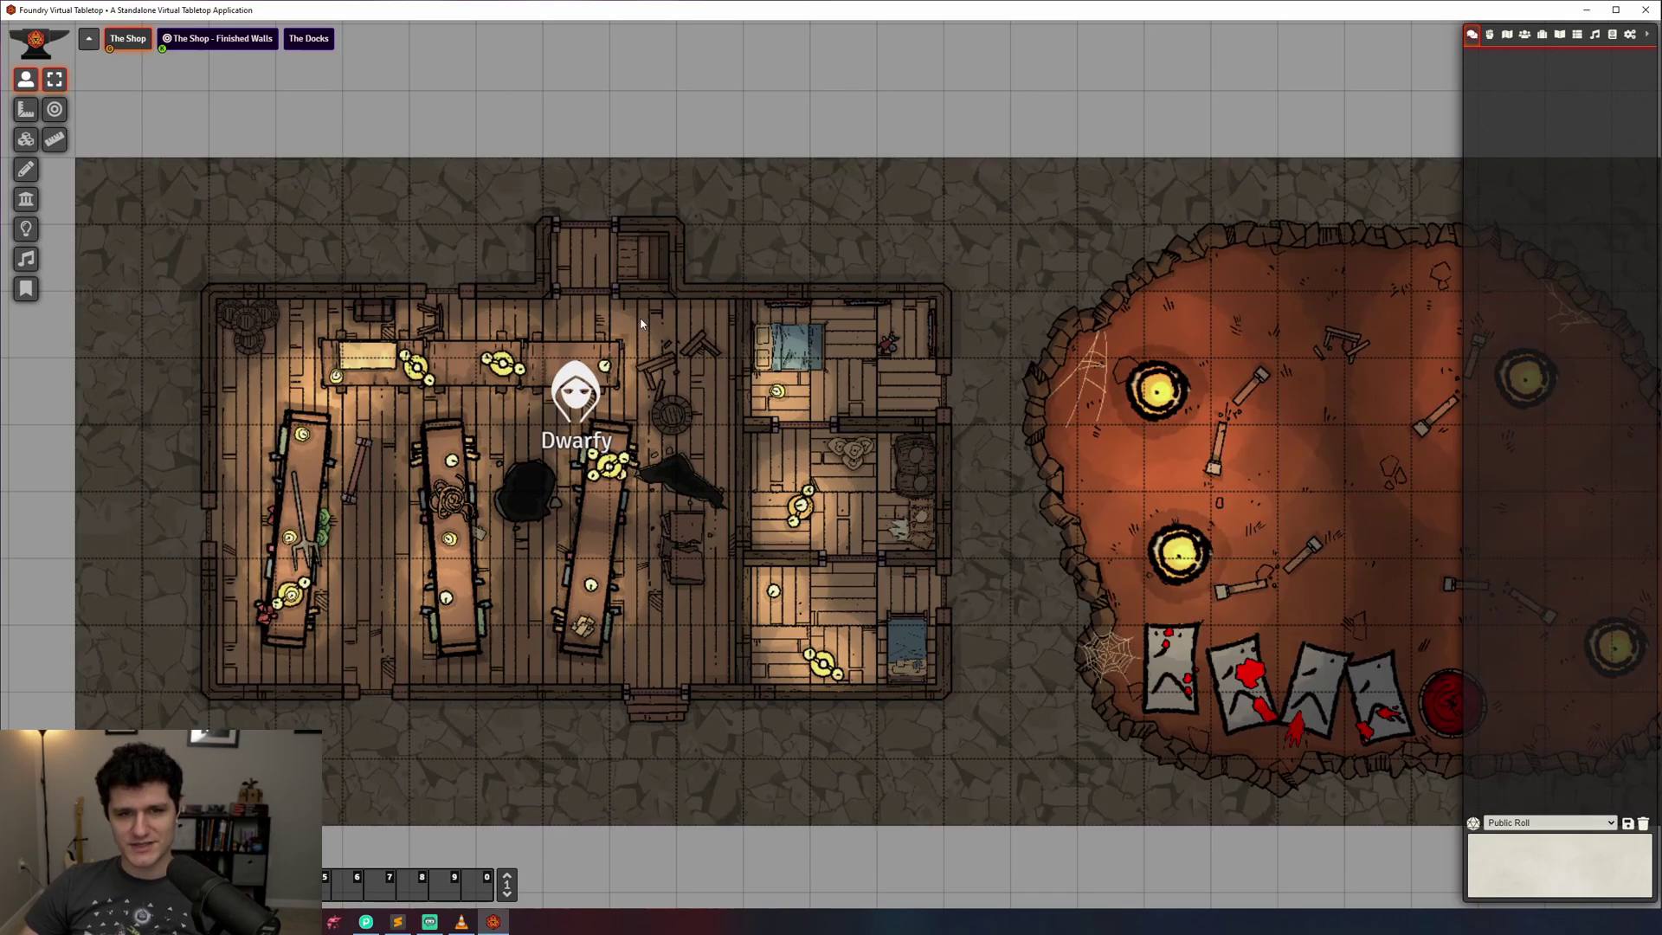
Switch to The Shop - Finished Walls scene and draw invisible walls across the north and west window gaps
click(217, 47)
click(25, 199)
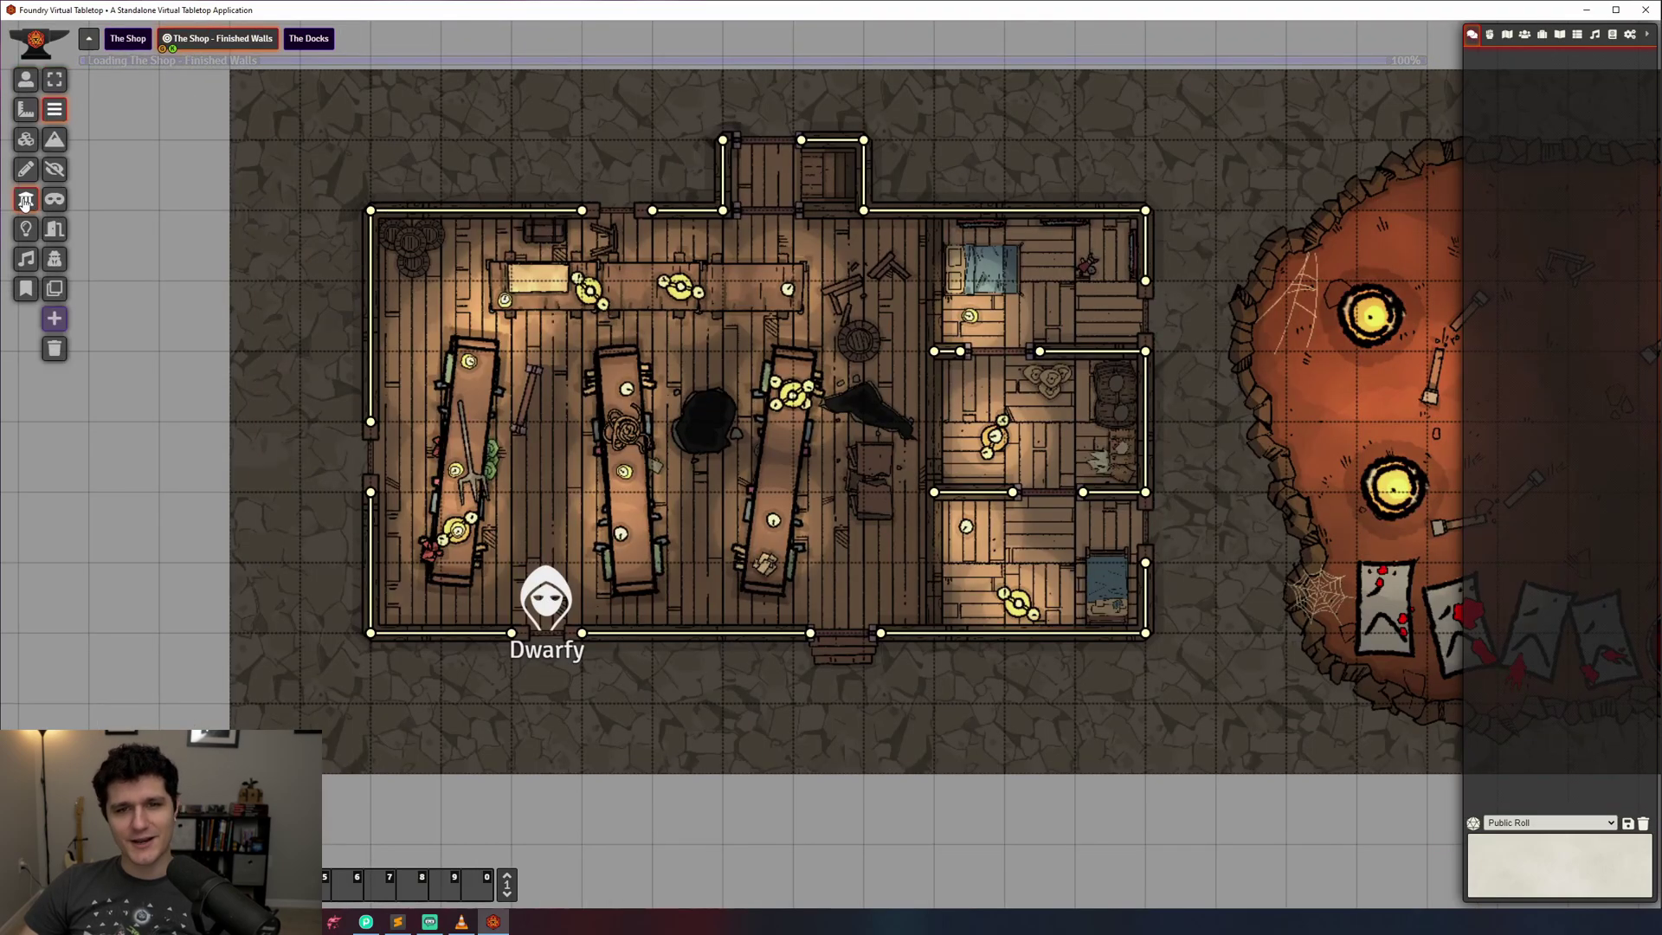
click(54, 170)
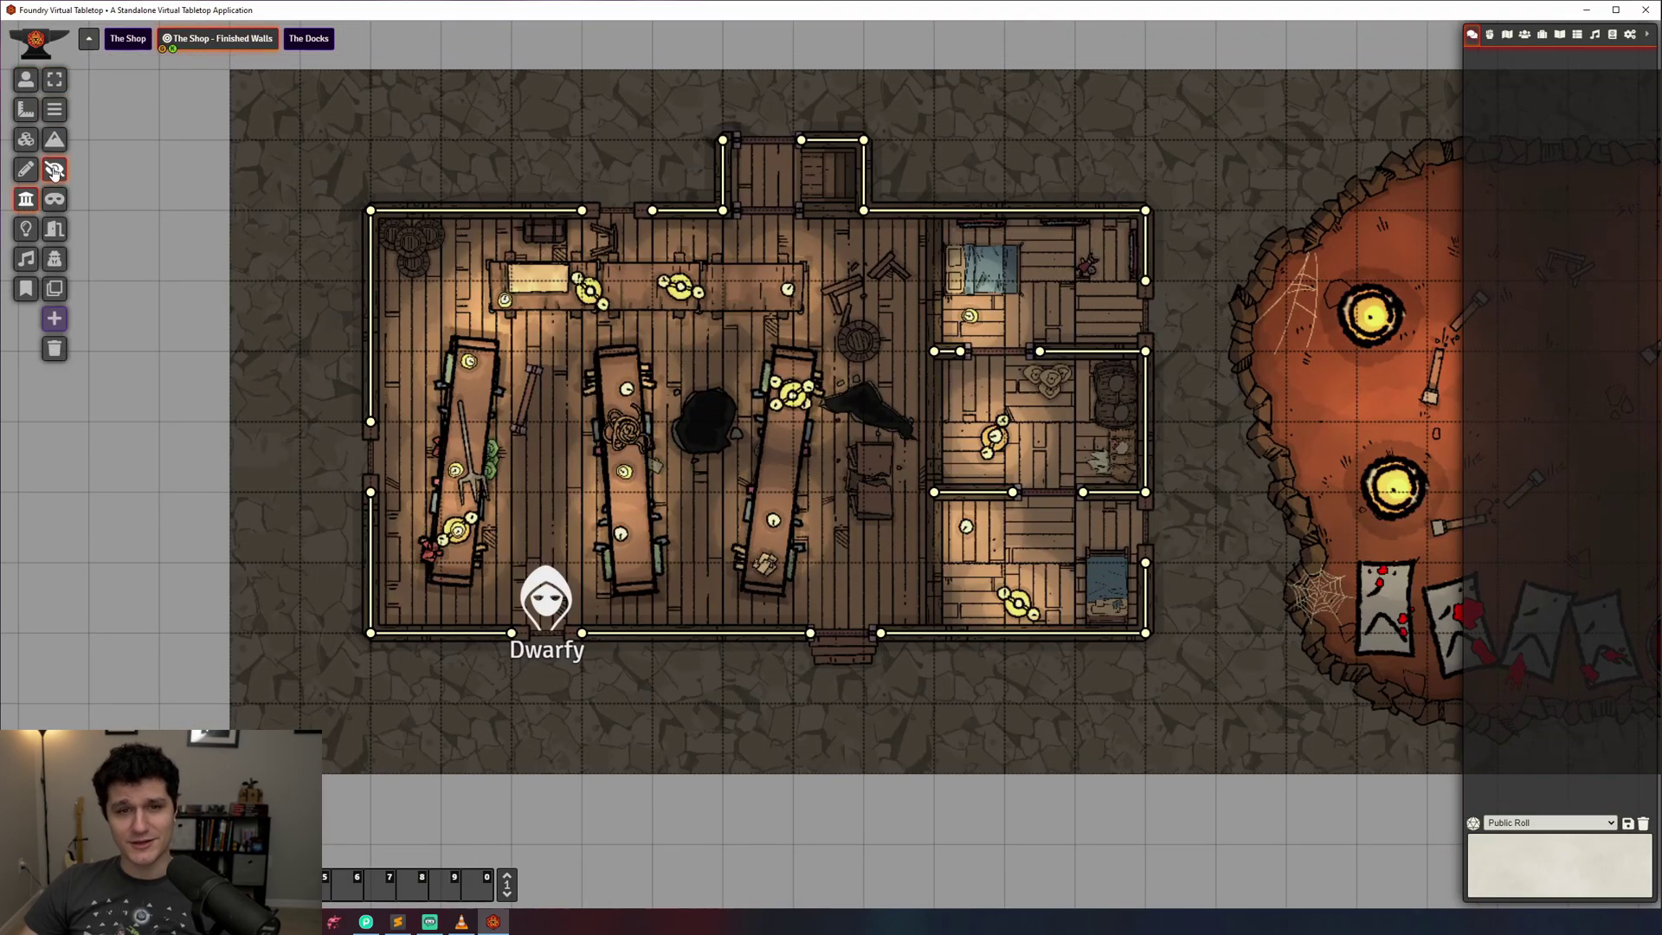
mouse_move(592, 212)
mouse_down()
mouse_move(649, 211)
mouse_move(582, 211)
mouse_up()
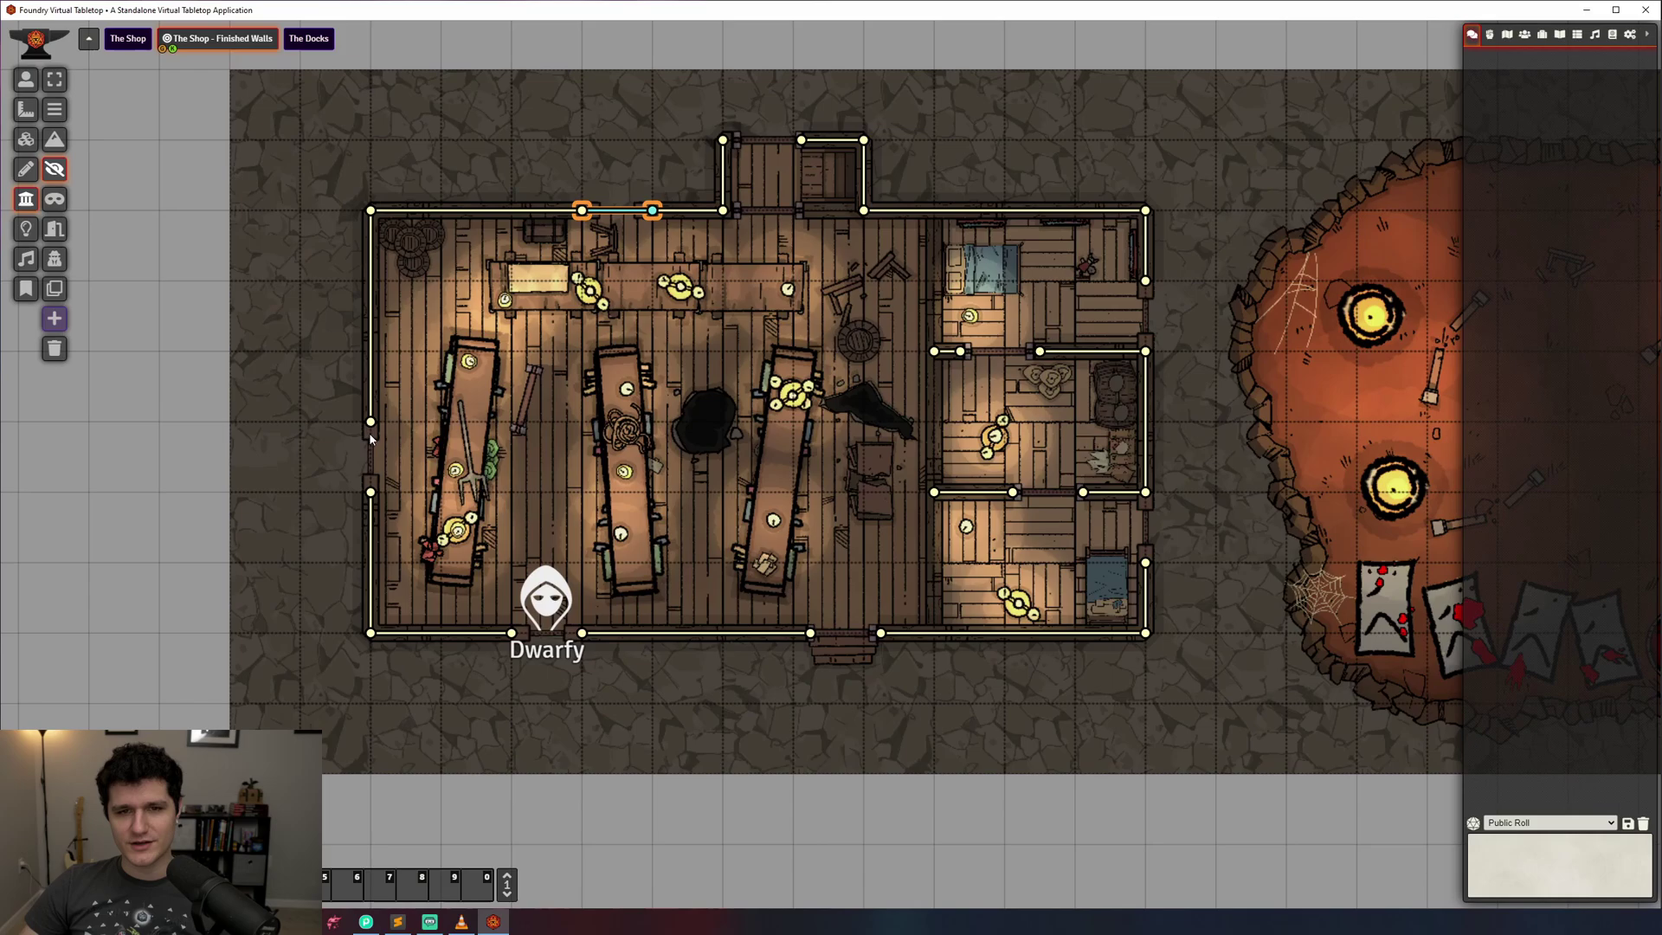
drag(371, 439, 371, 491)
drag(370, 430, 371, 422)
Move the Dwarfy token into the main hall and around the tables to examine its view through the invisible window walls
click(45, 81)
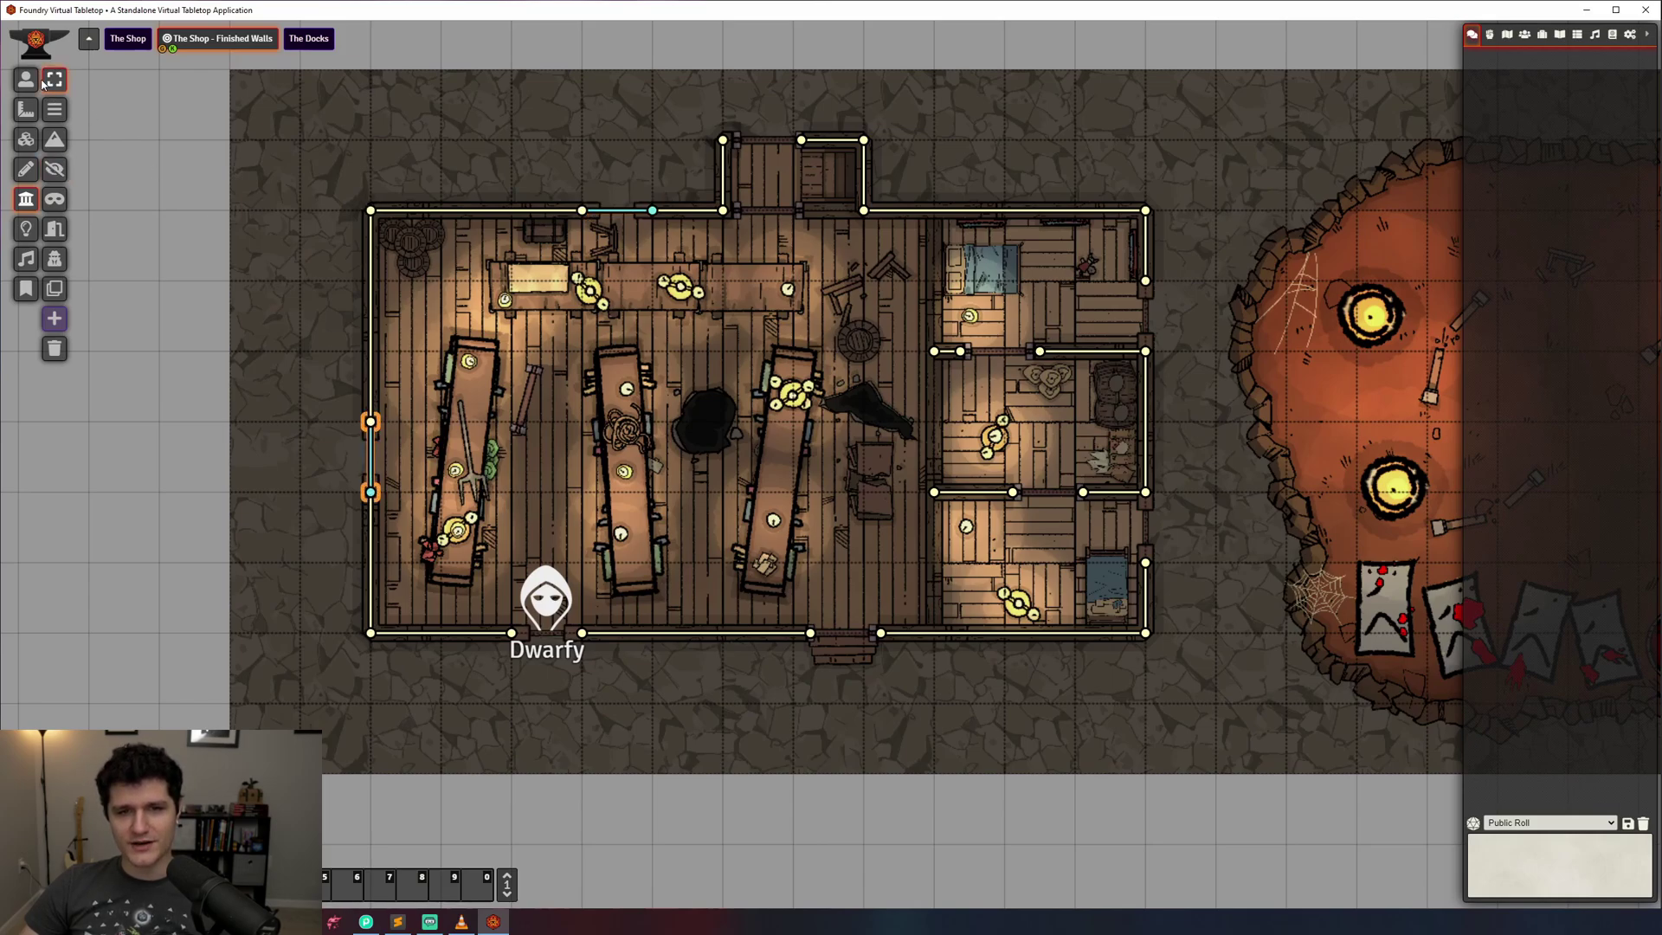
click(26, 80)
click(547, 597)
key(Up)
key(Up)
key(Up)
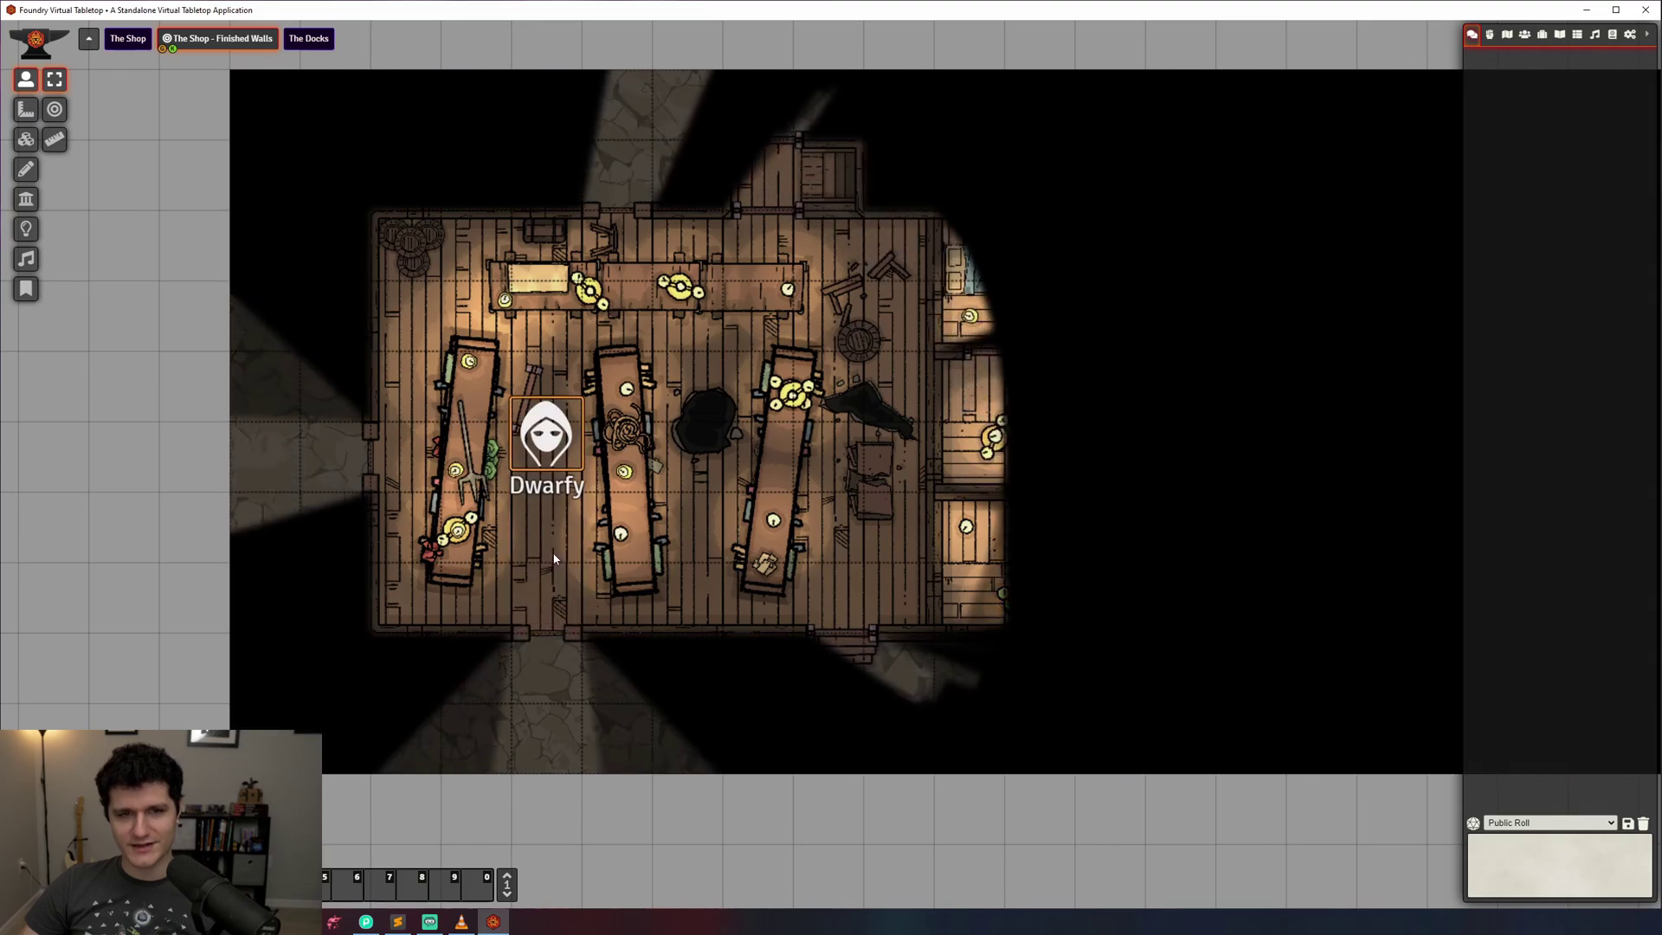
key(Down)
key(Down)
key(Down)
key(Up)
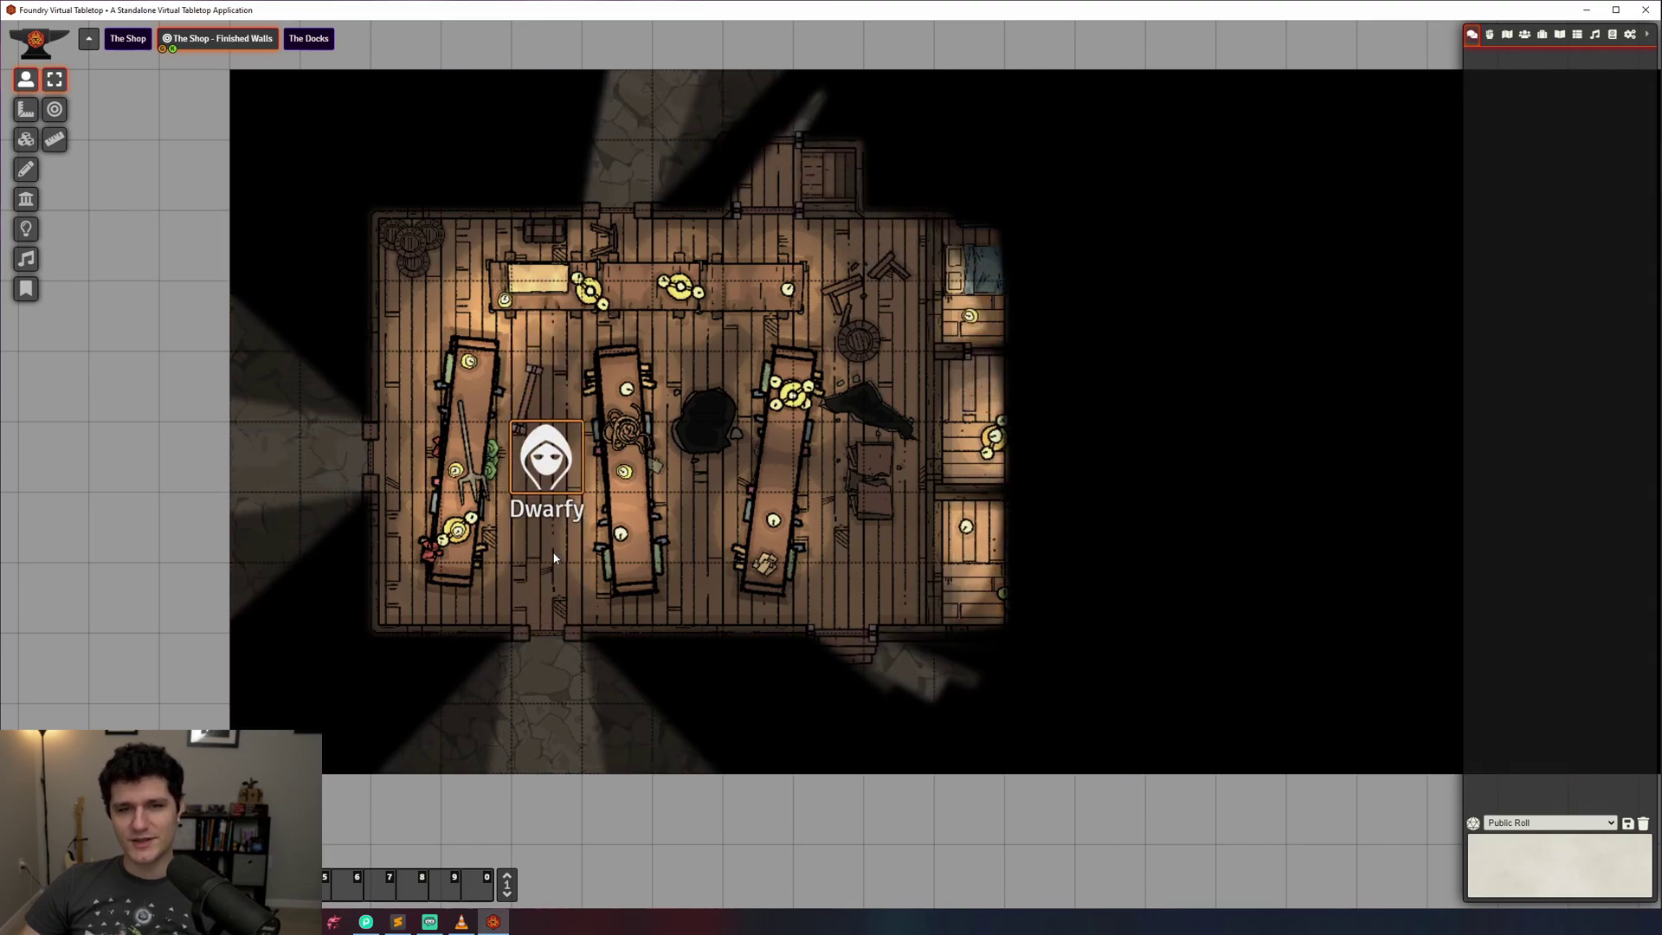
key(Left)
key(Left)
key(Right)
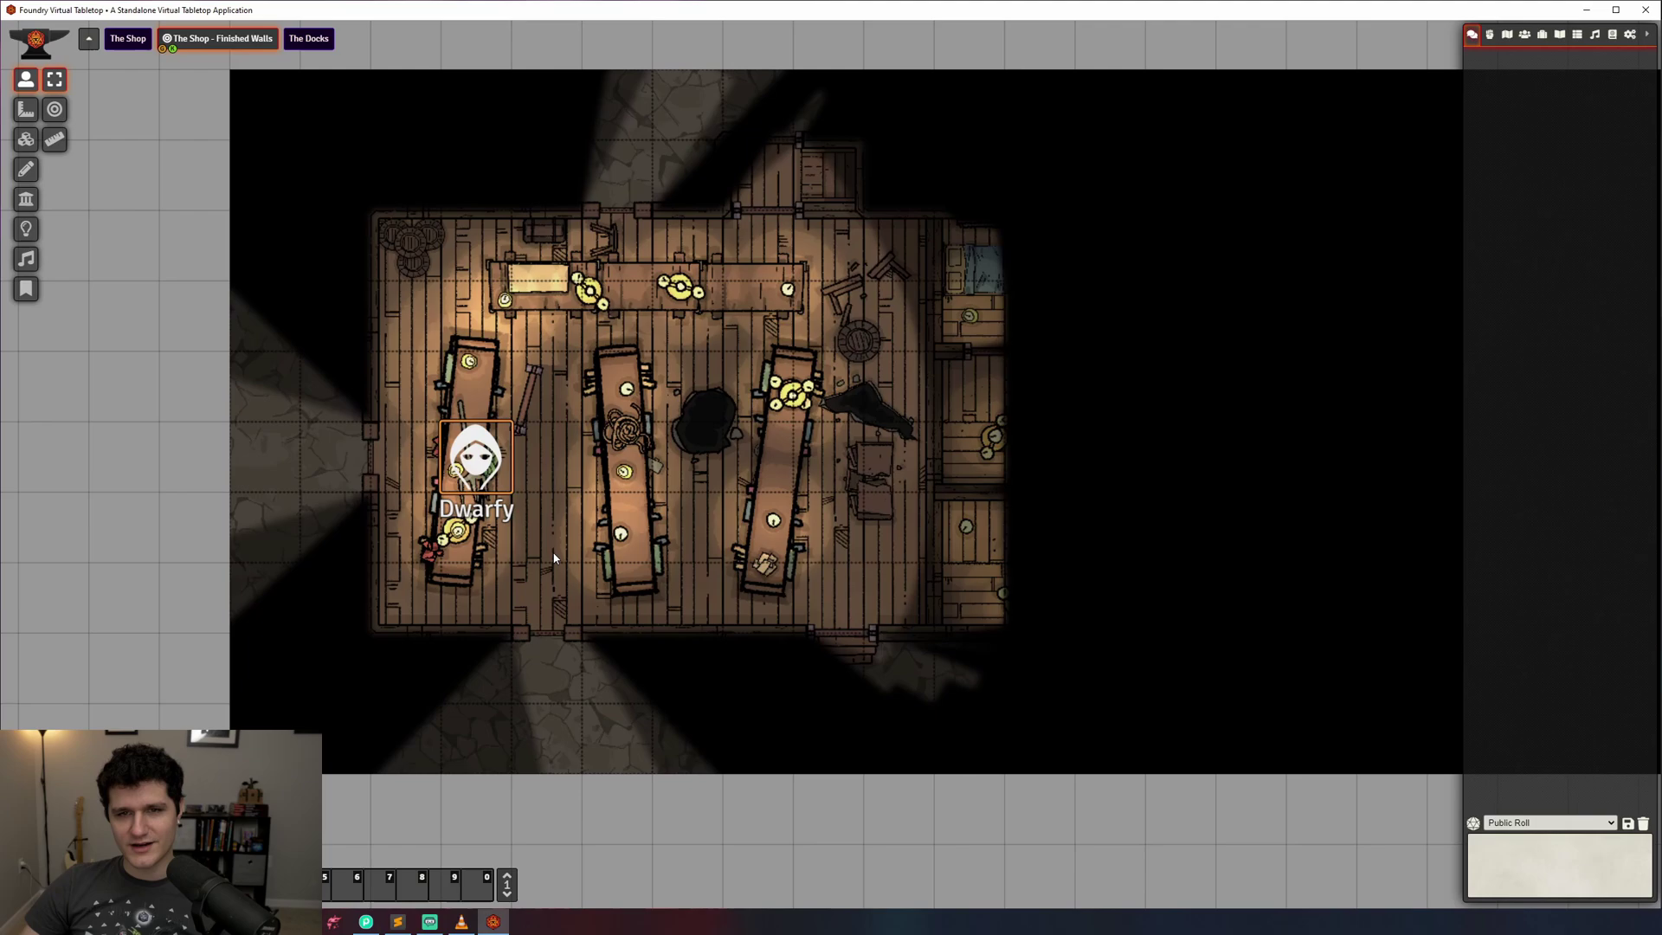
key(Right)
click(732, 400)
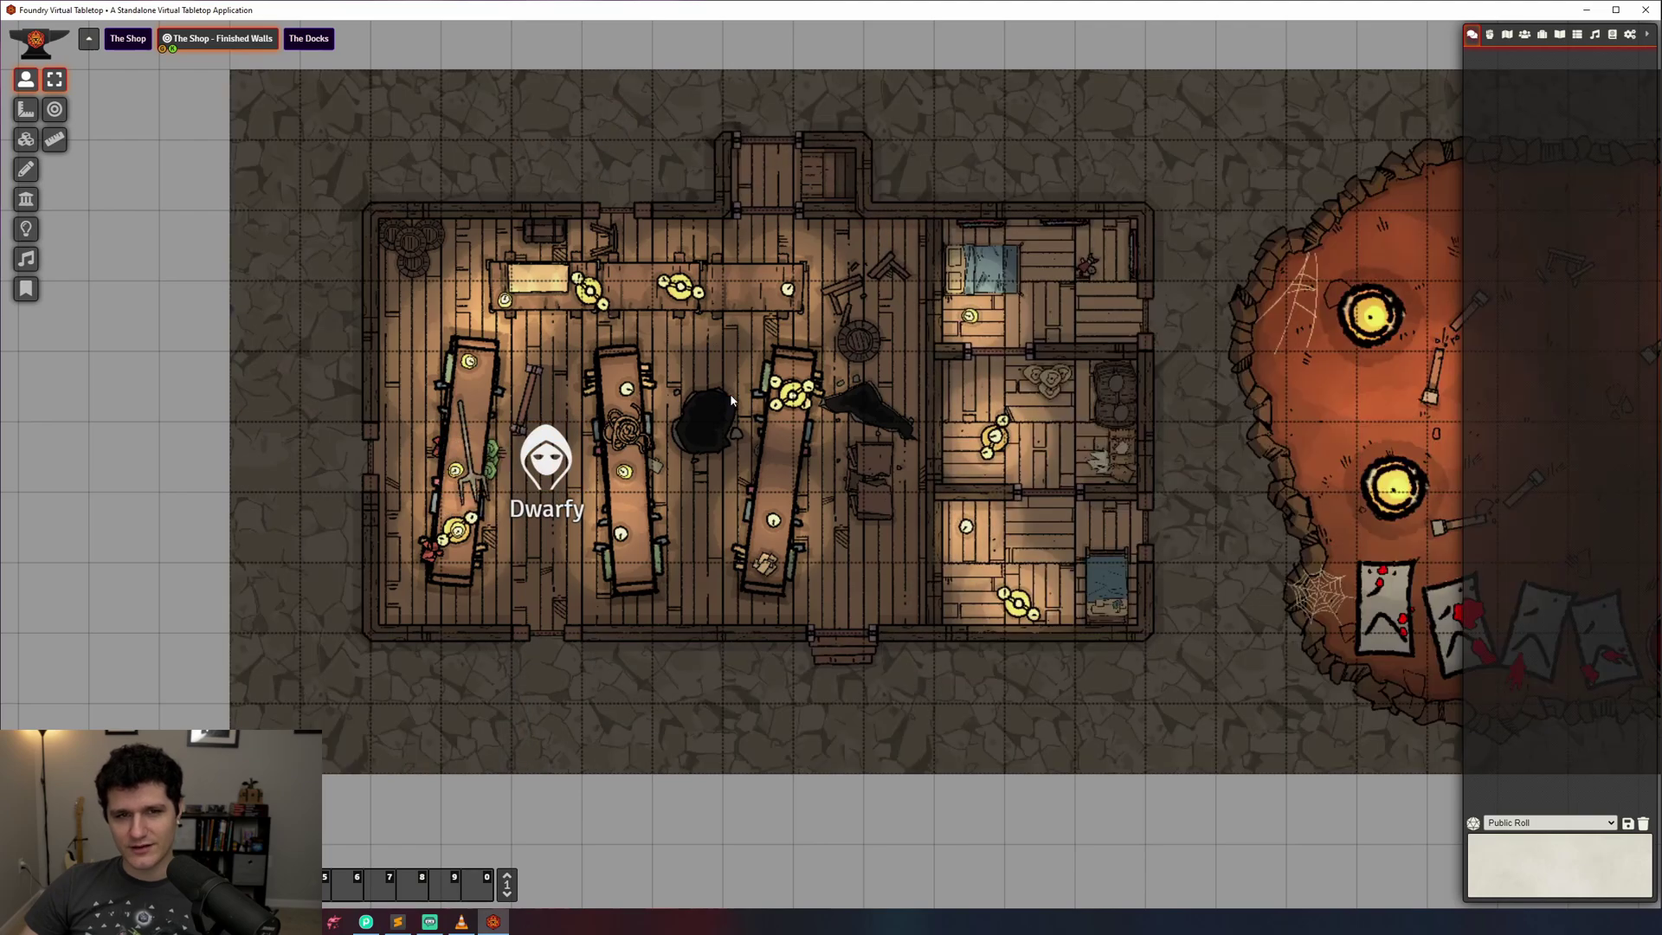
Draw an ethereal wall along the full partition between the main hall and the three east rooms
click(26, 201)
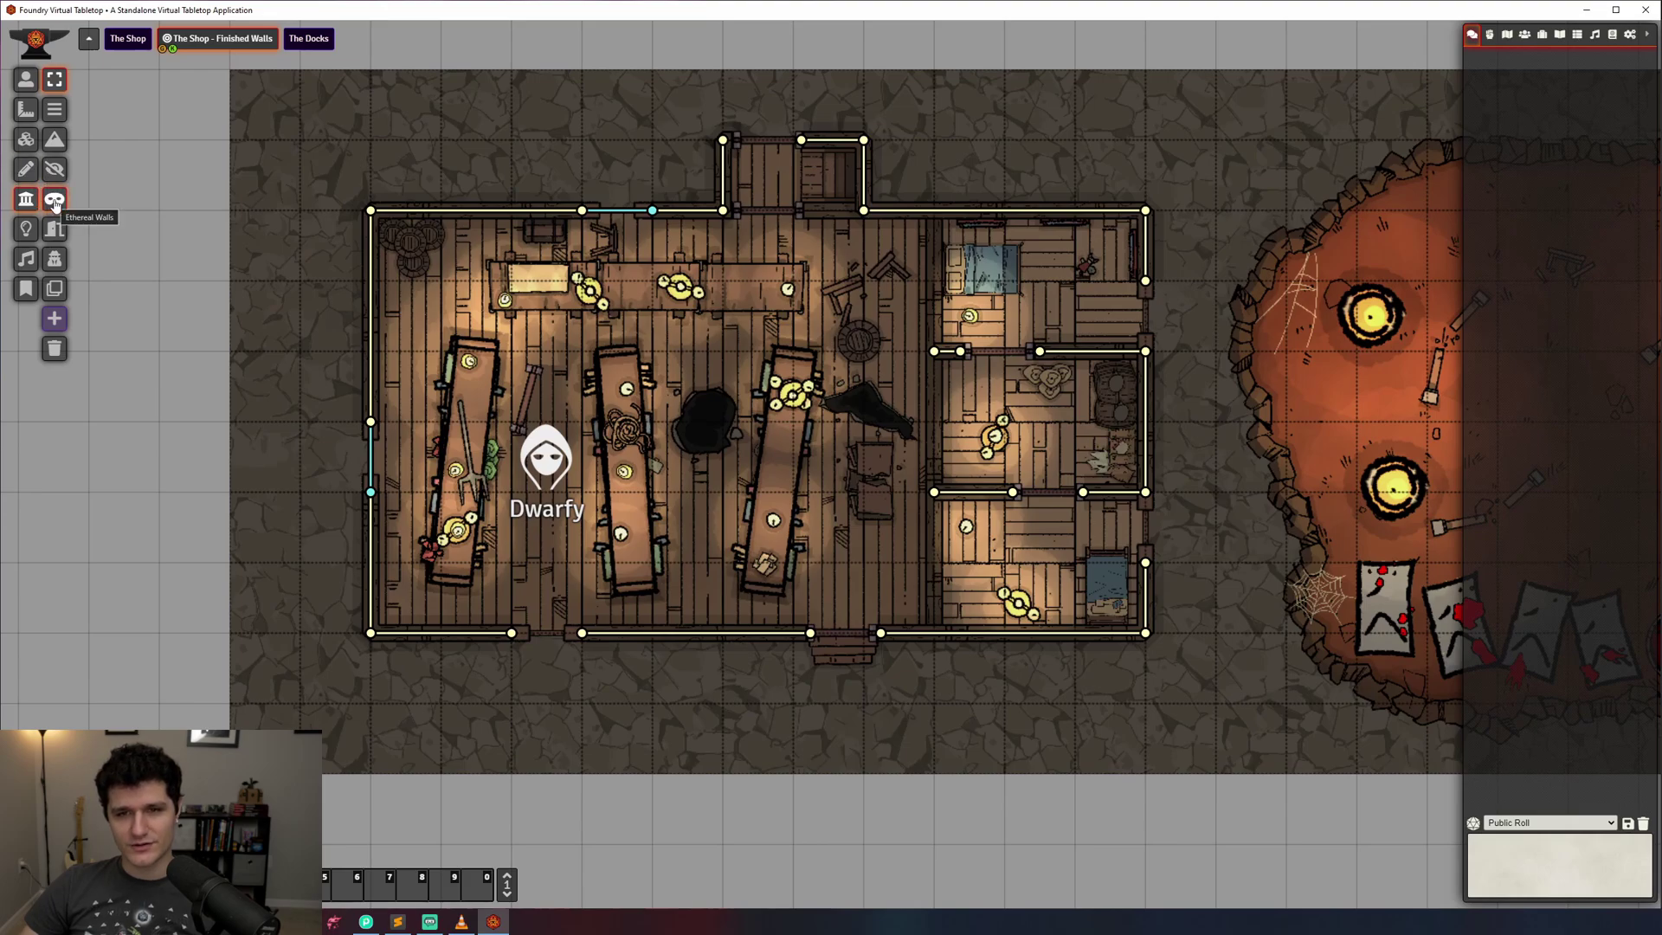
click(55, 200)
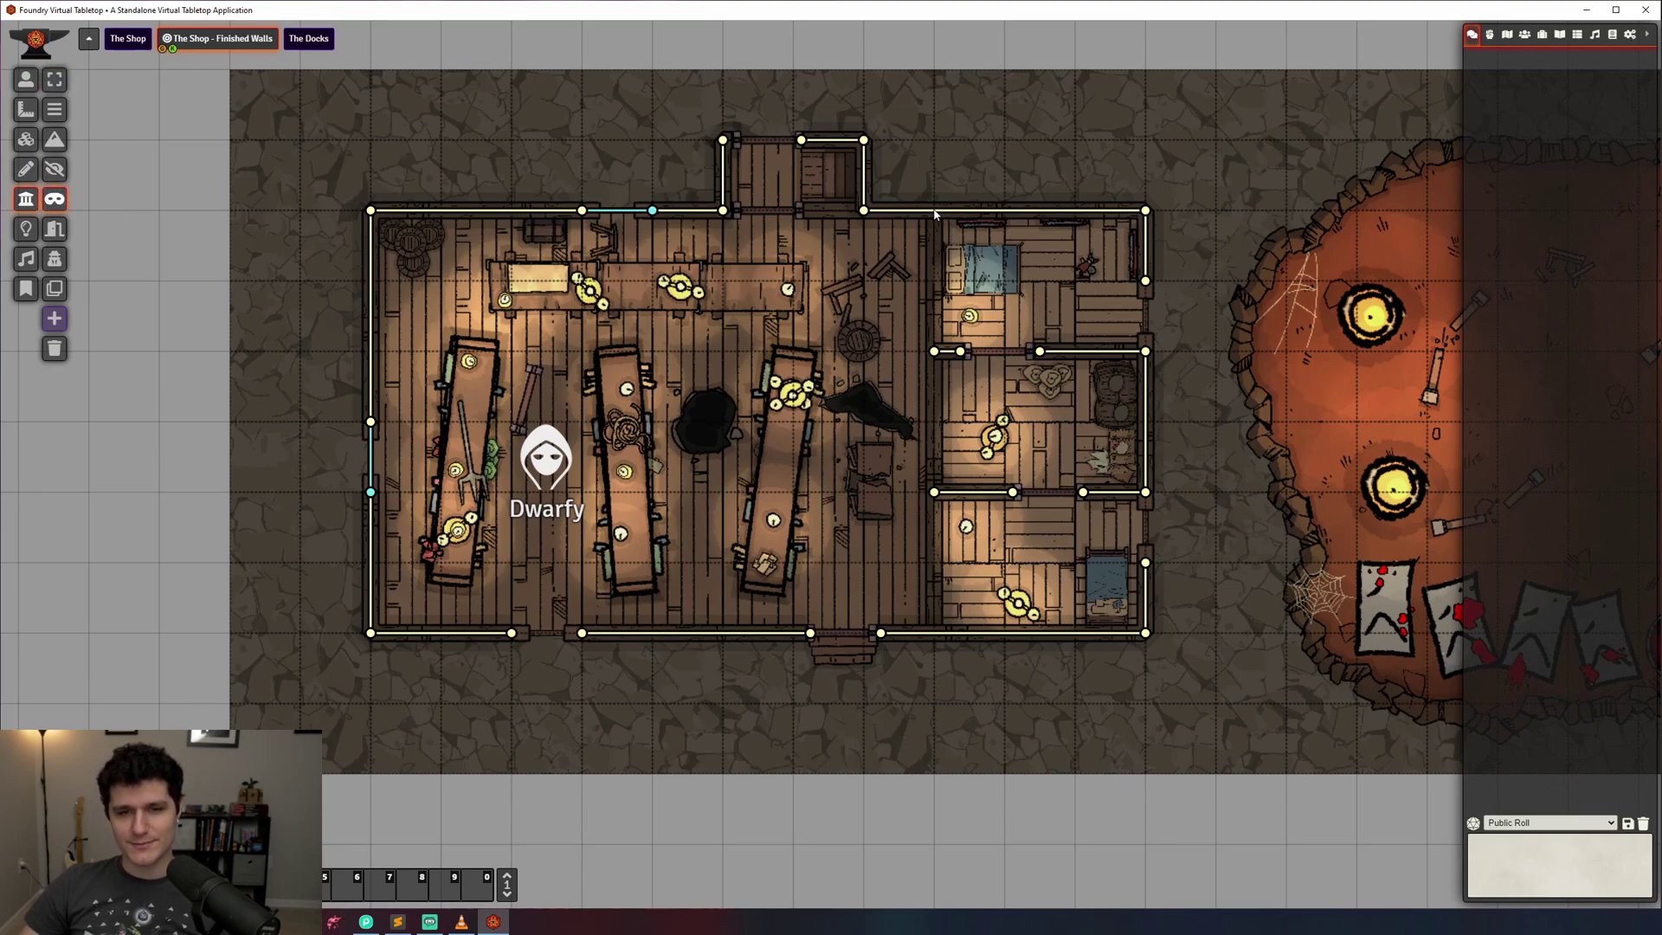
drag(934, 214, 935, 636)
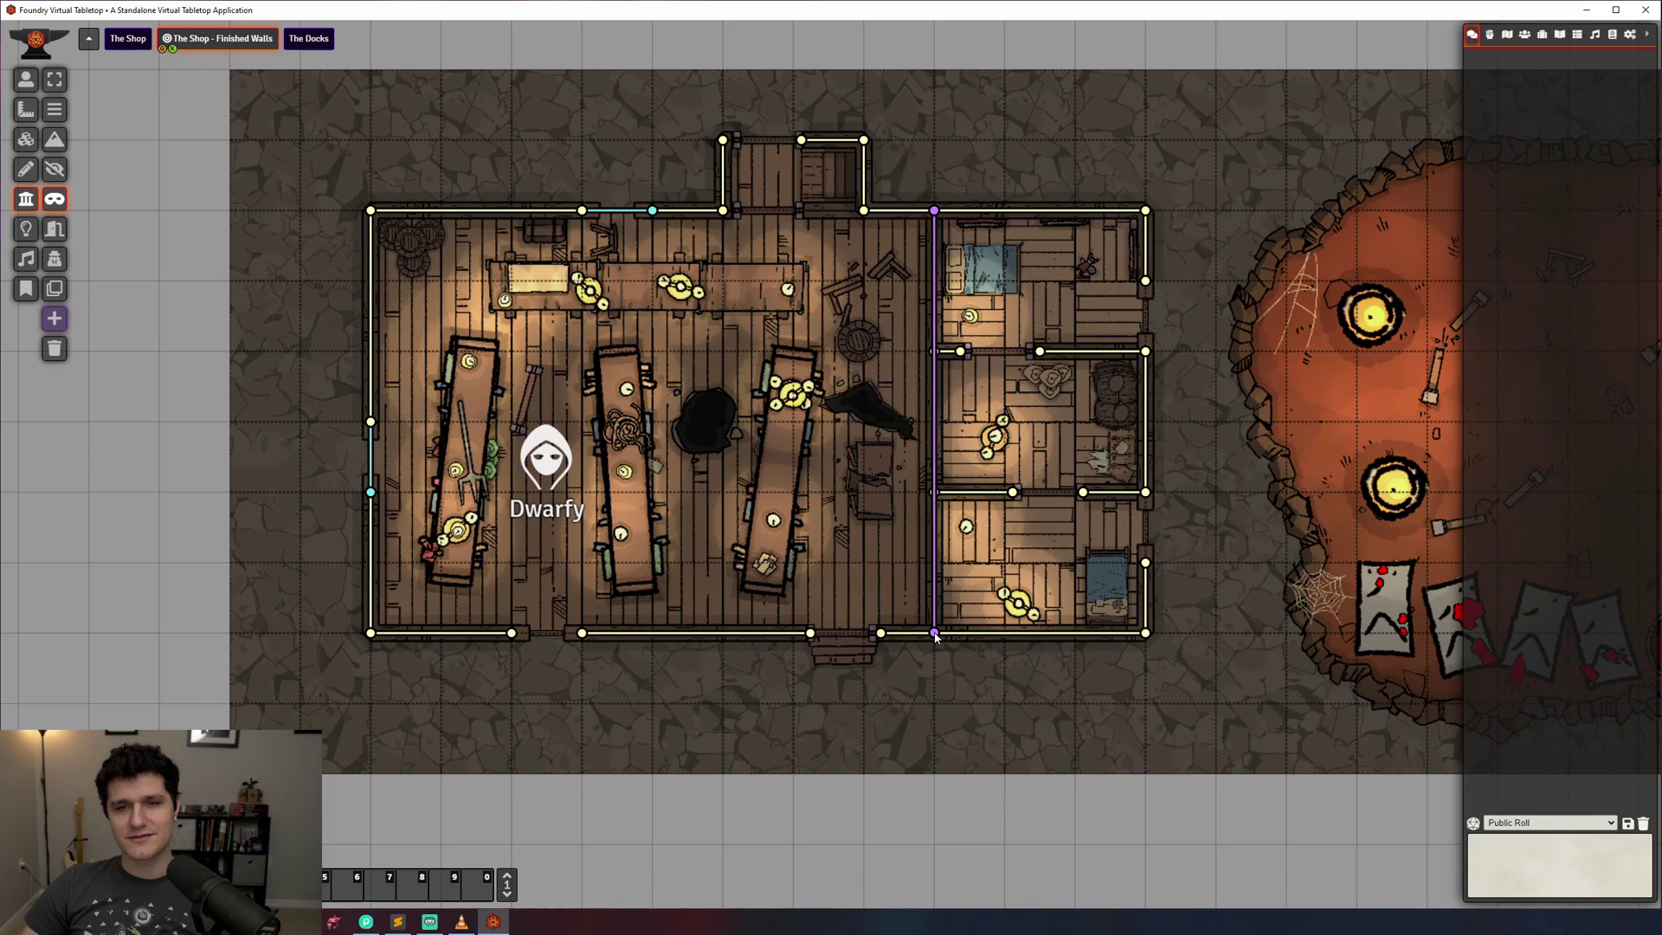
Reset the fog of war exploration for the scene and narrow the GM window to sit beside the player's browser view
click(26, 229)
click(54, 170)
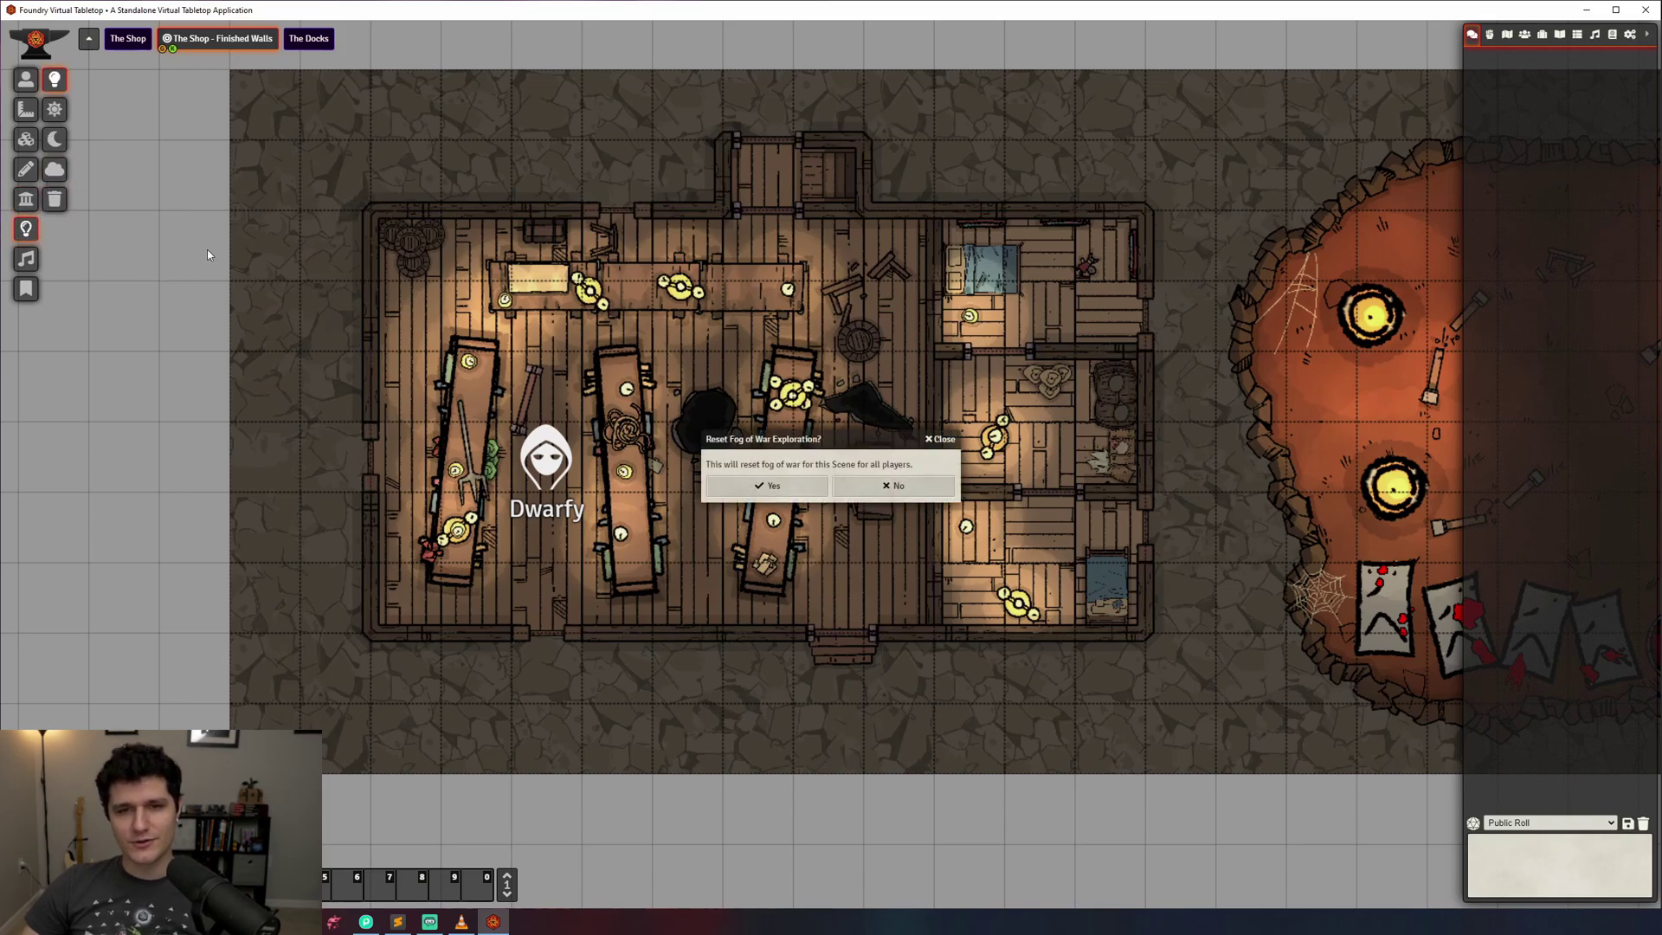
click(763, 485)
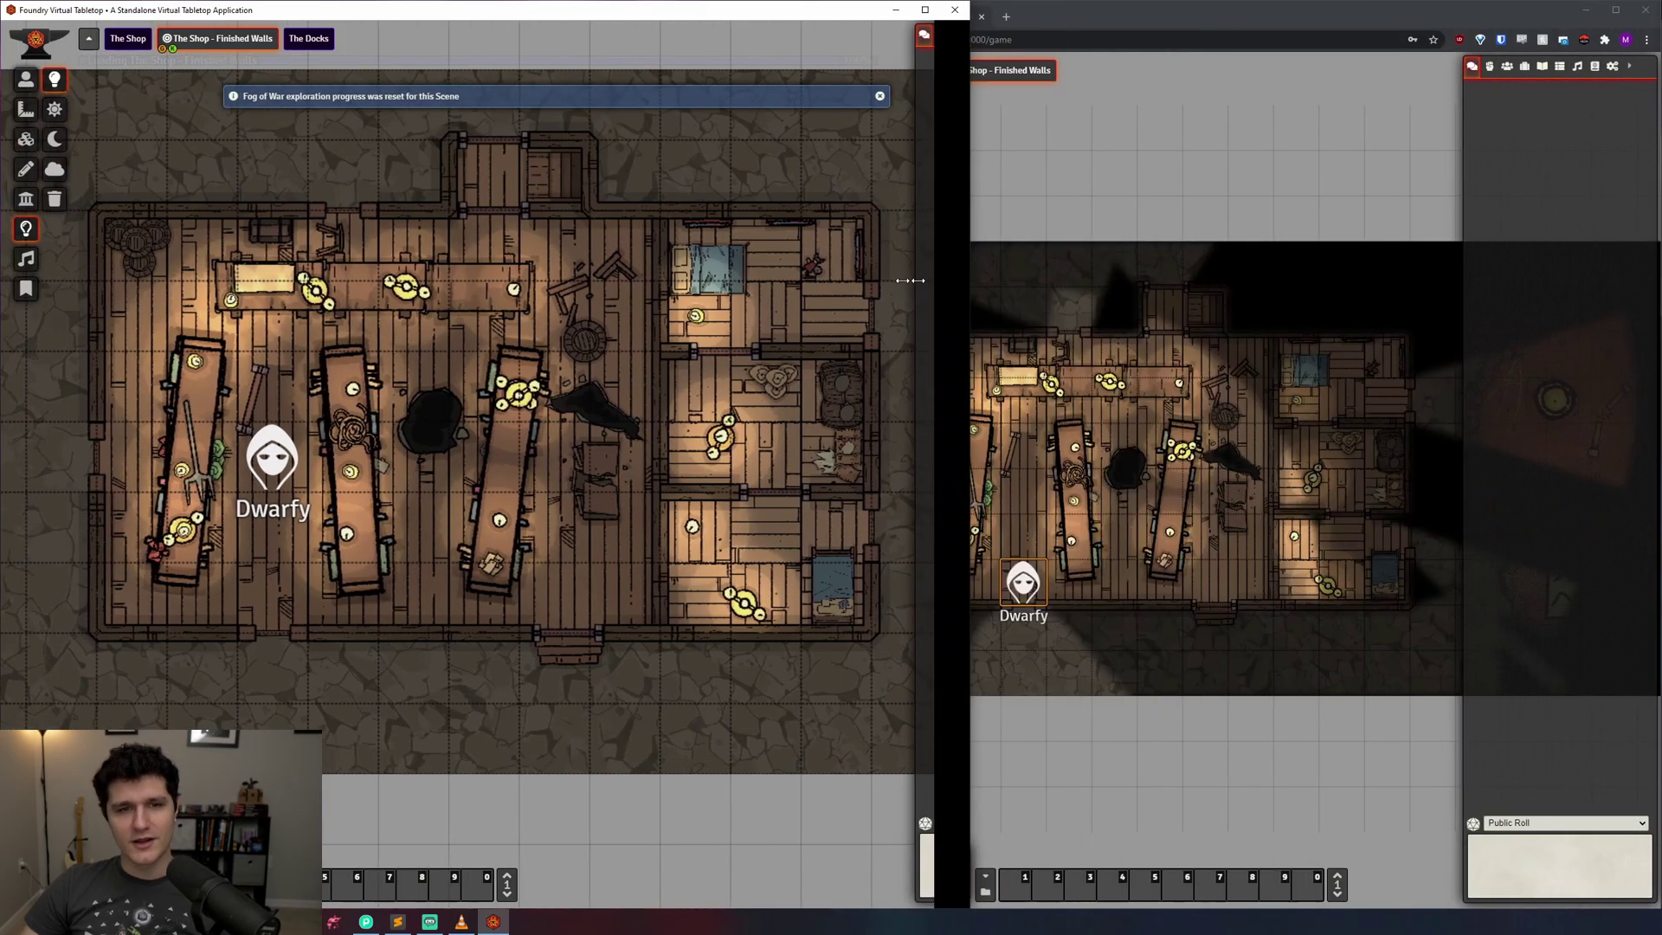
drag(965, 279, 832, 280)
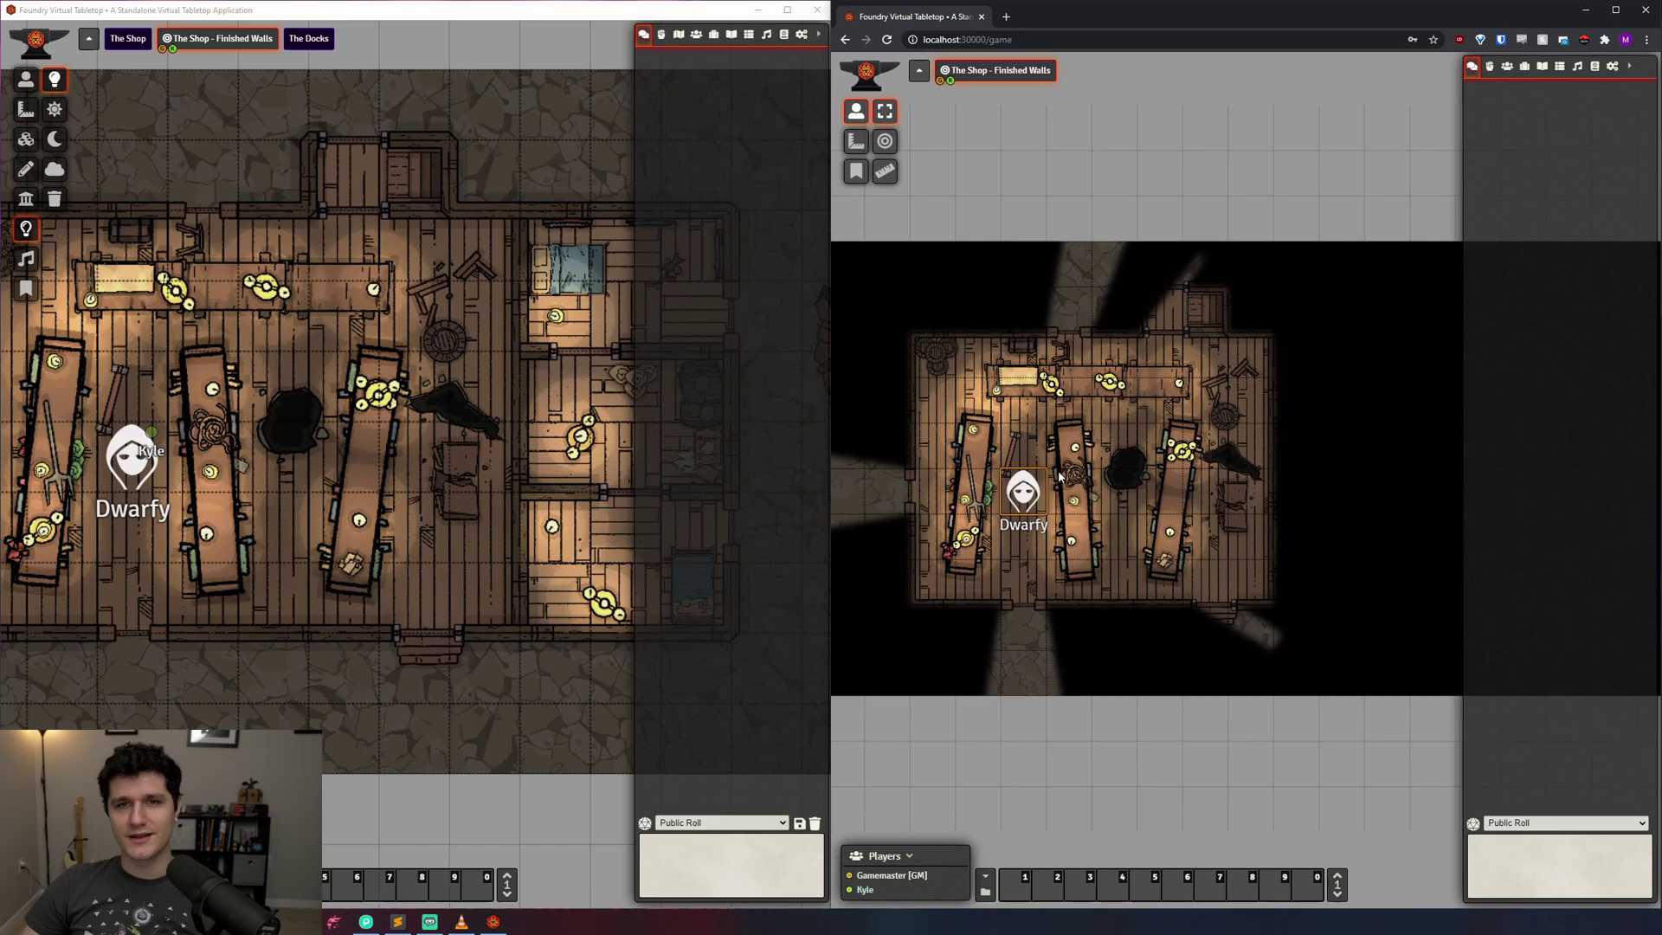
In the player's browser view, move Dwarfy through the ethereal wall into the middle east room and back to the hall
drag(1022, 478, 1192, 437)
key(Right)
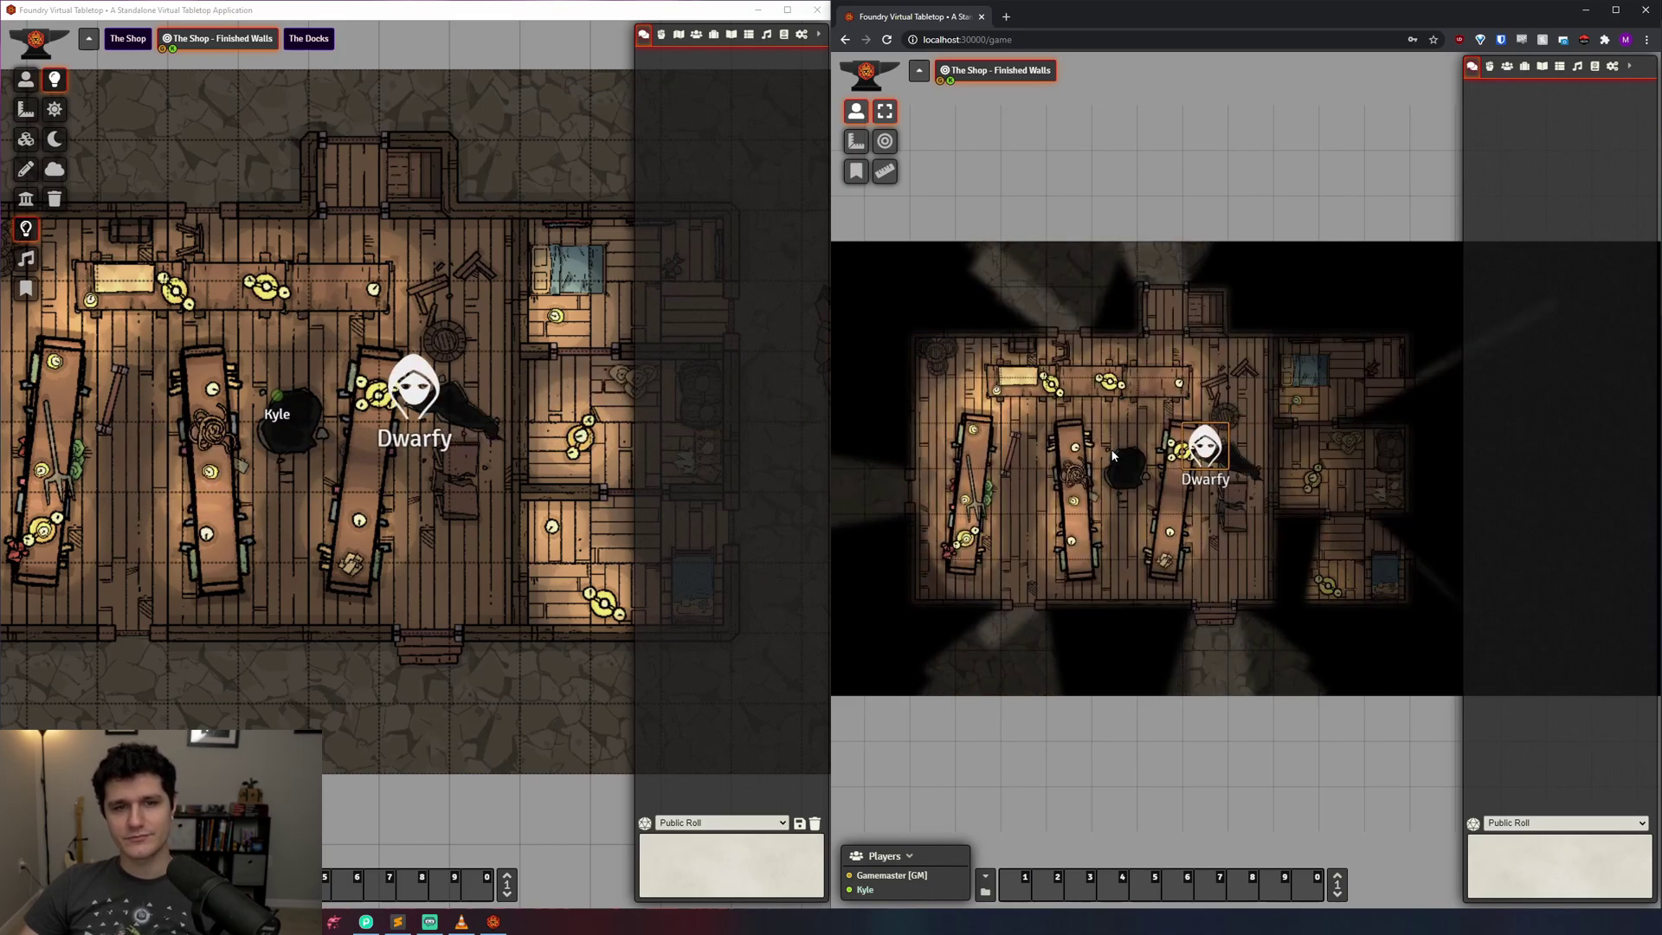
key(Right)
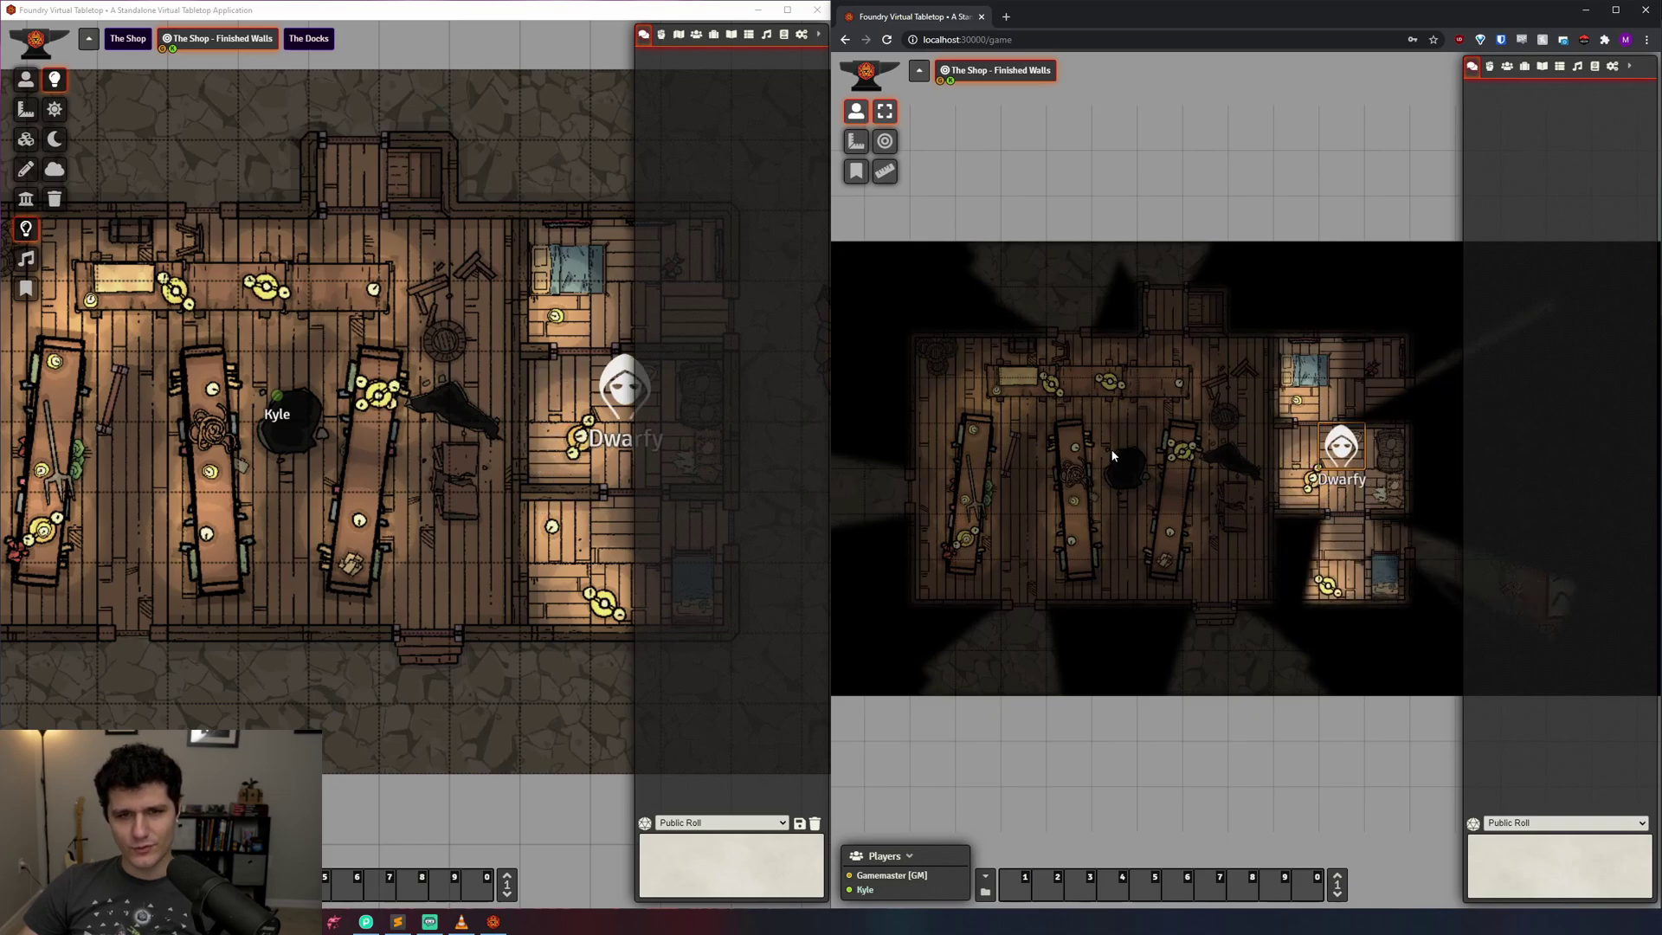
key(Down)
key(Left)
key(Left)
key(Left)
key(Left)
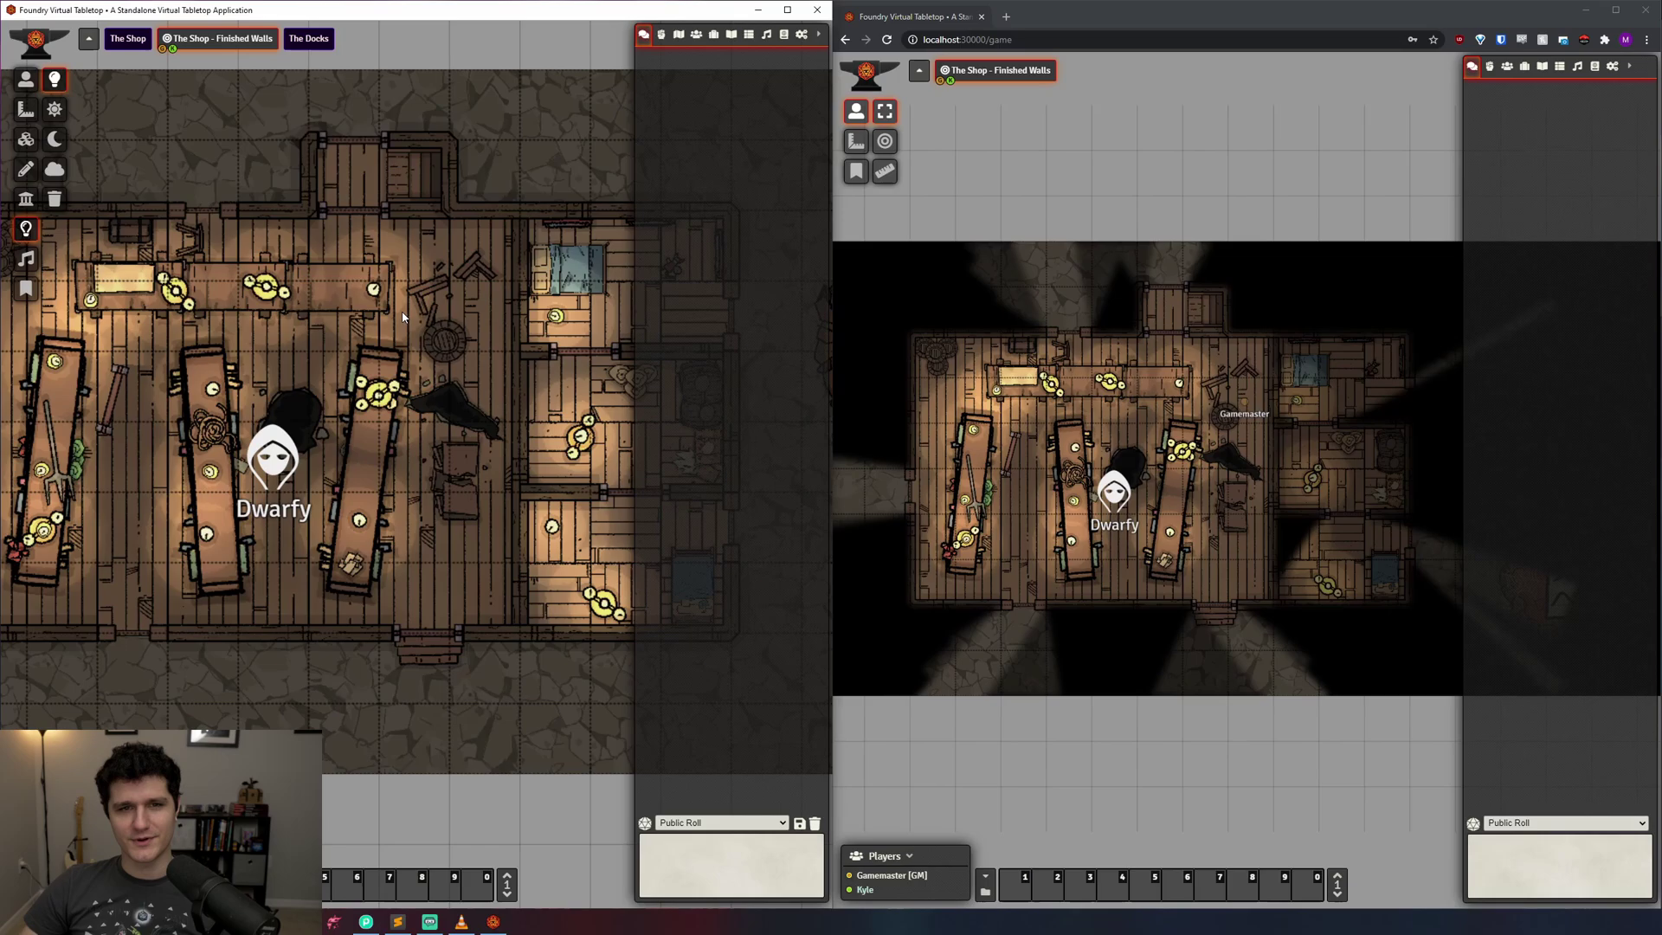
In the GM window, draw a door across the gap at the shop's south steps
click(21, 200)
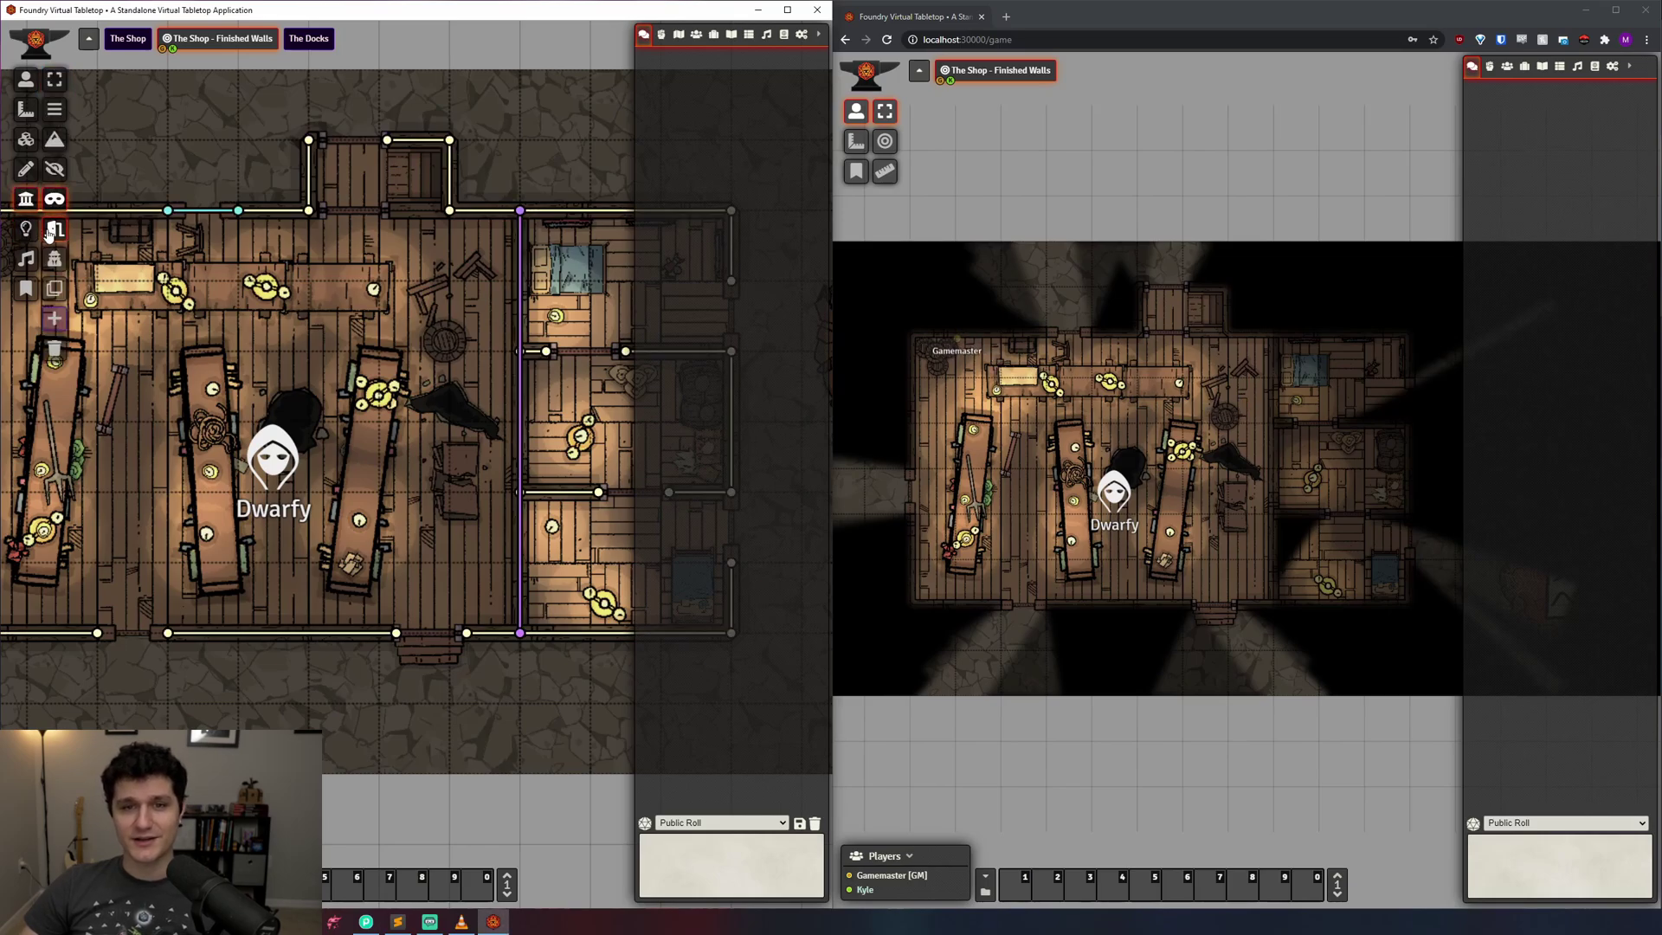
mouse_move(414, 630)
mouse_down()
mouse_move(467, 633)
mouse_move(395, 632)
mouse_up()
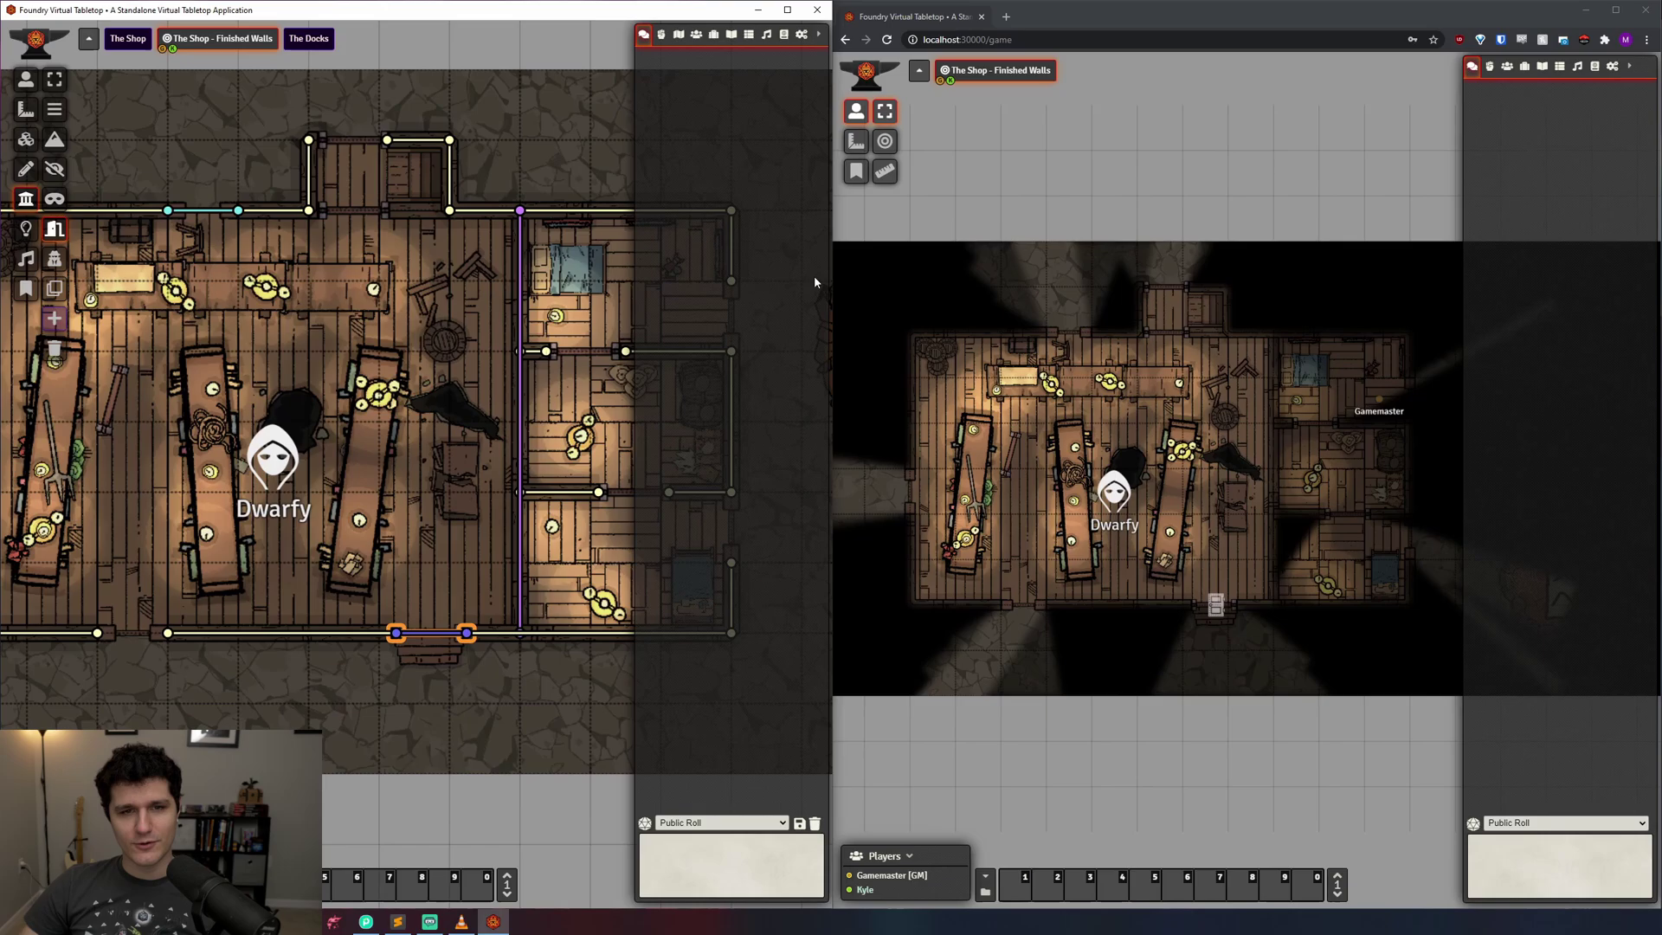
In the player's browser view, move Dwarfy to the south door and toggle the door open and closed
click(862, 115)
drag(1115, 510, 1152, 511)
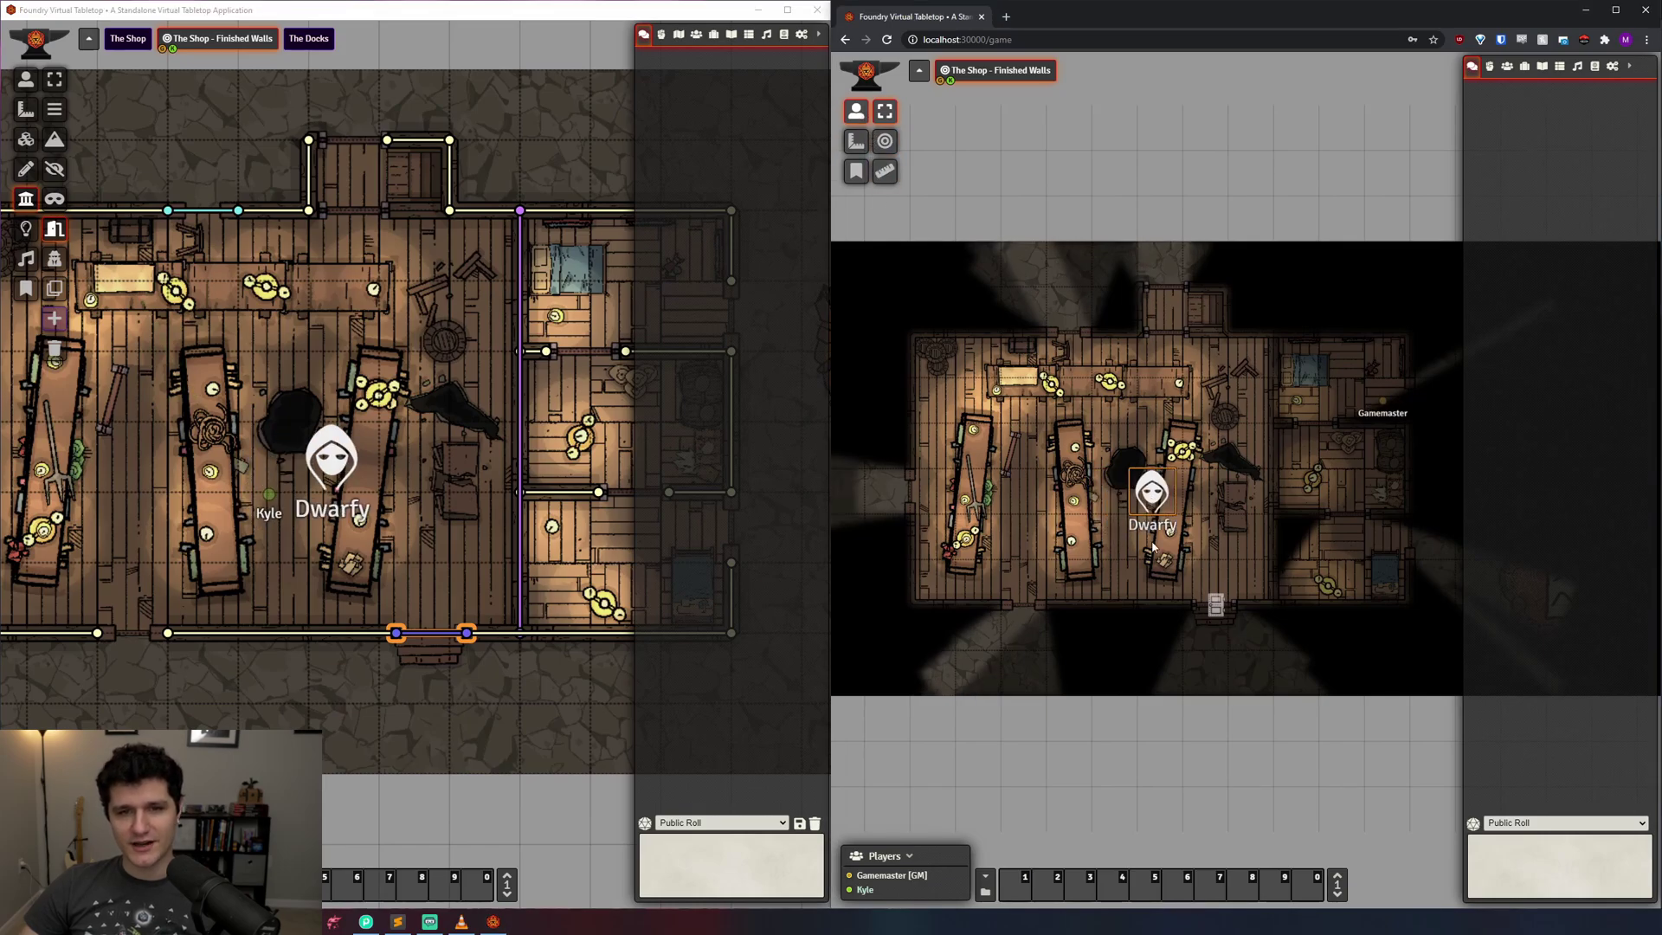
key(Right)
key(Down)
key(Down)
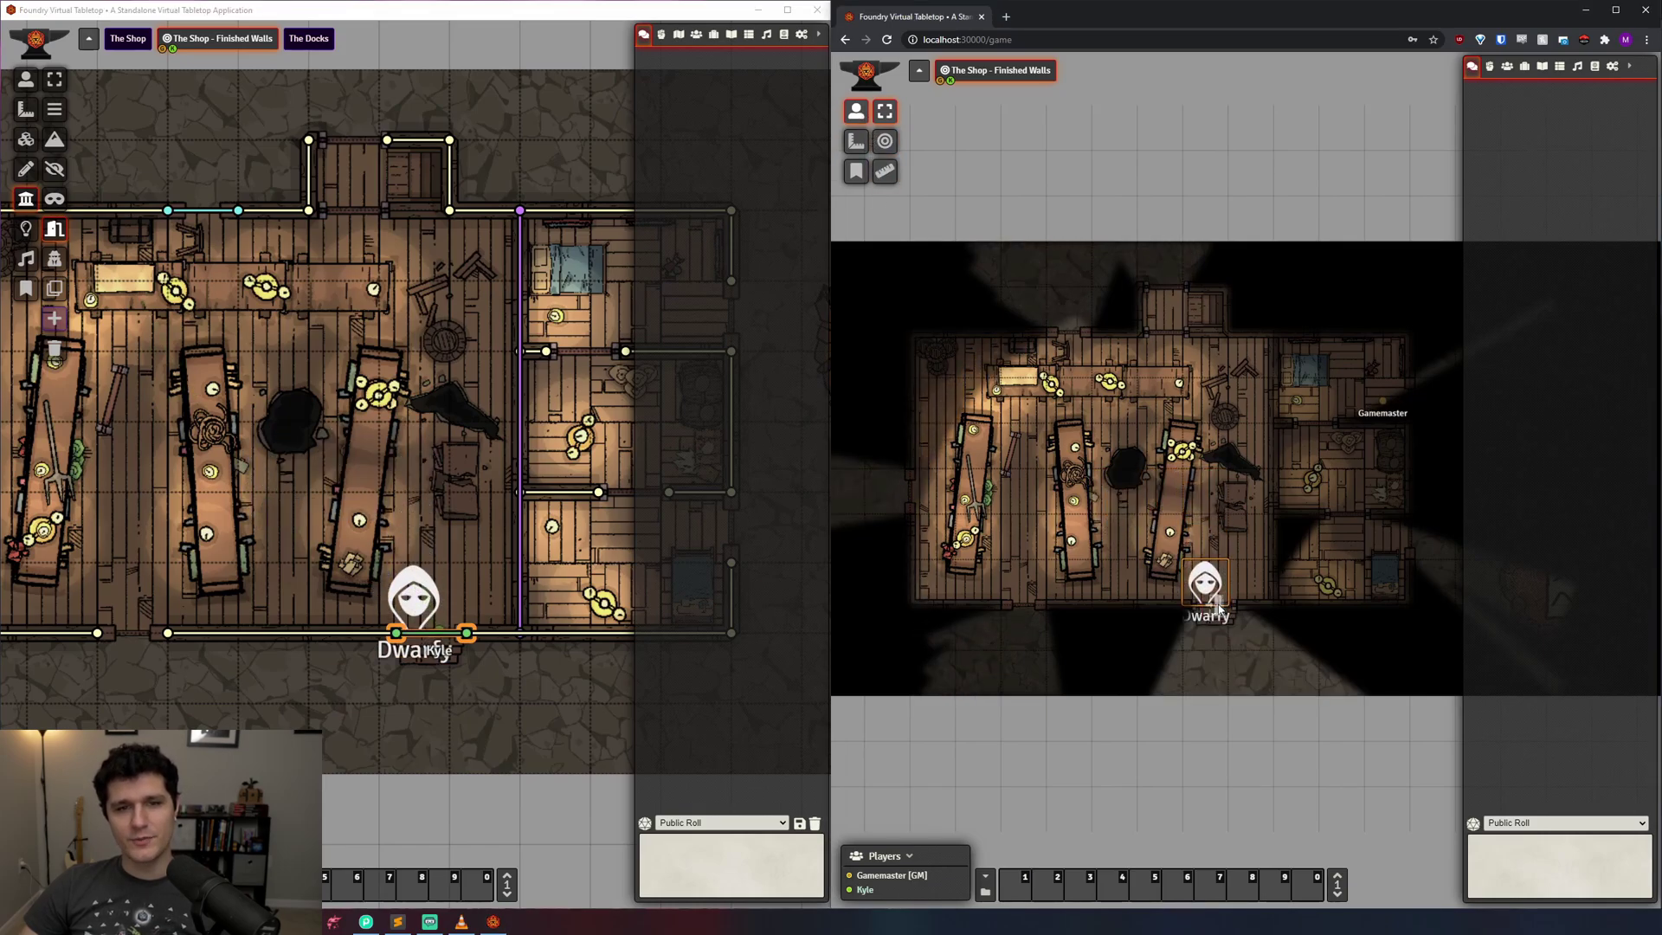
click(1217, 610)
click(1217, 609)
click(1217, 609)
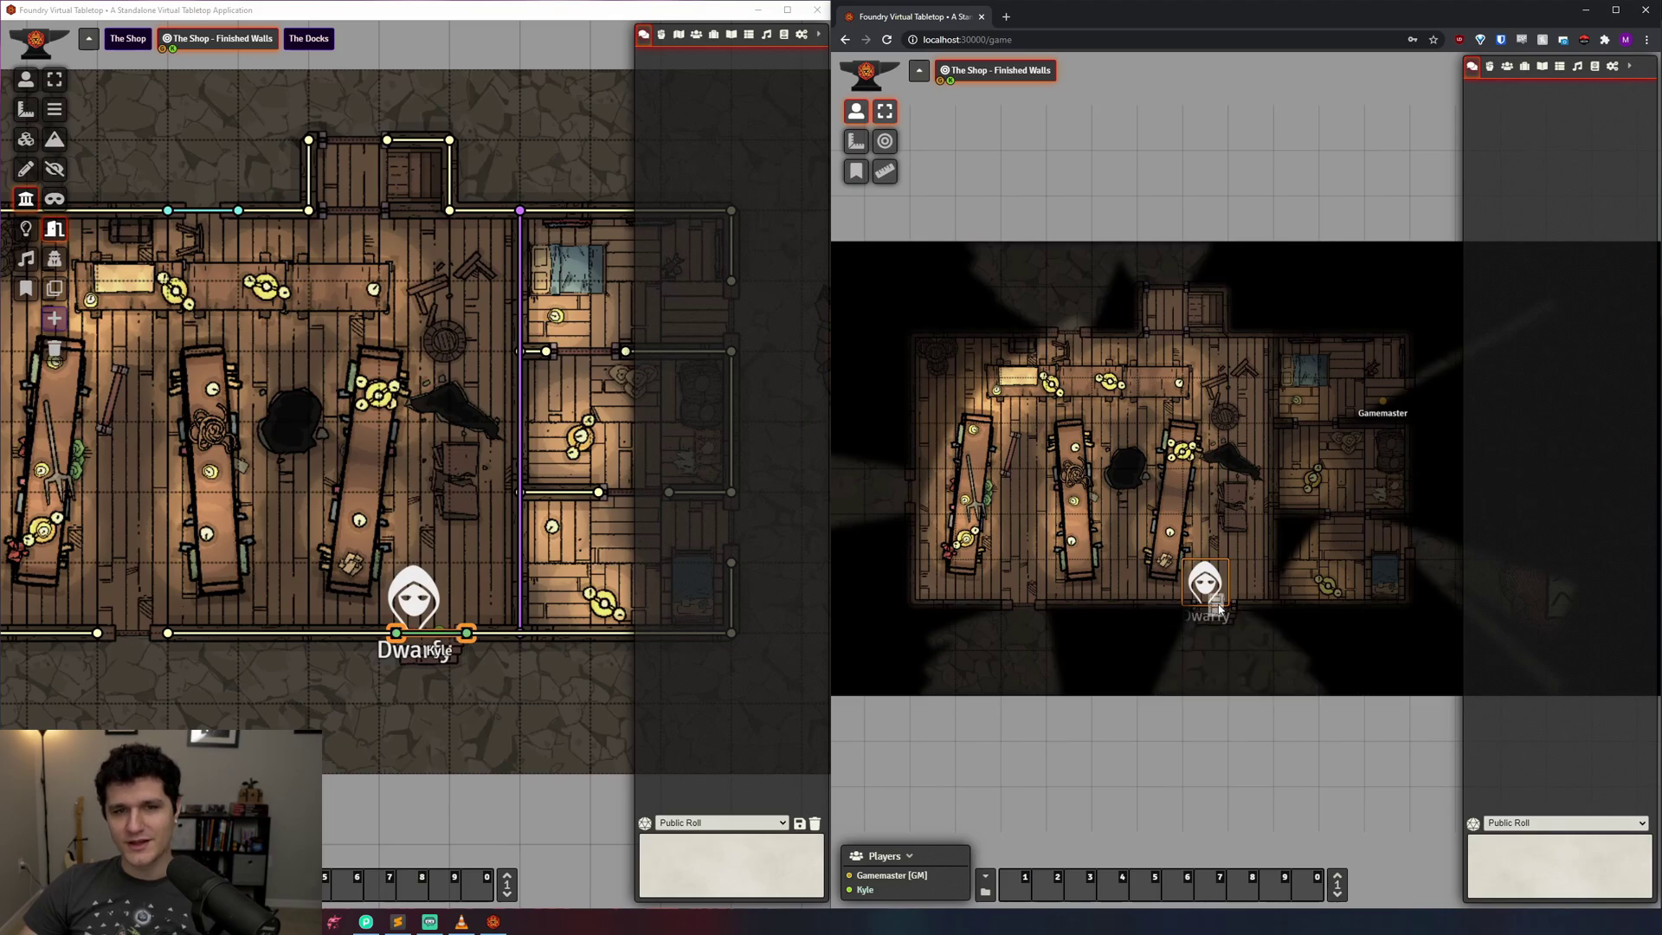
Close the south door from the player's browser view, stepping Dwarfy one square north, and lock the door from the GM window
click(1217, 609)
key(Up)
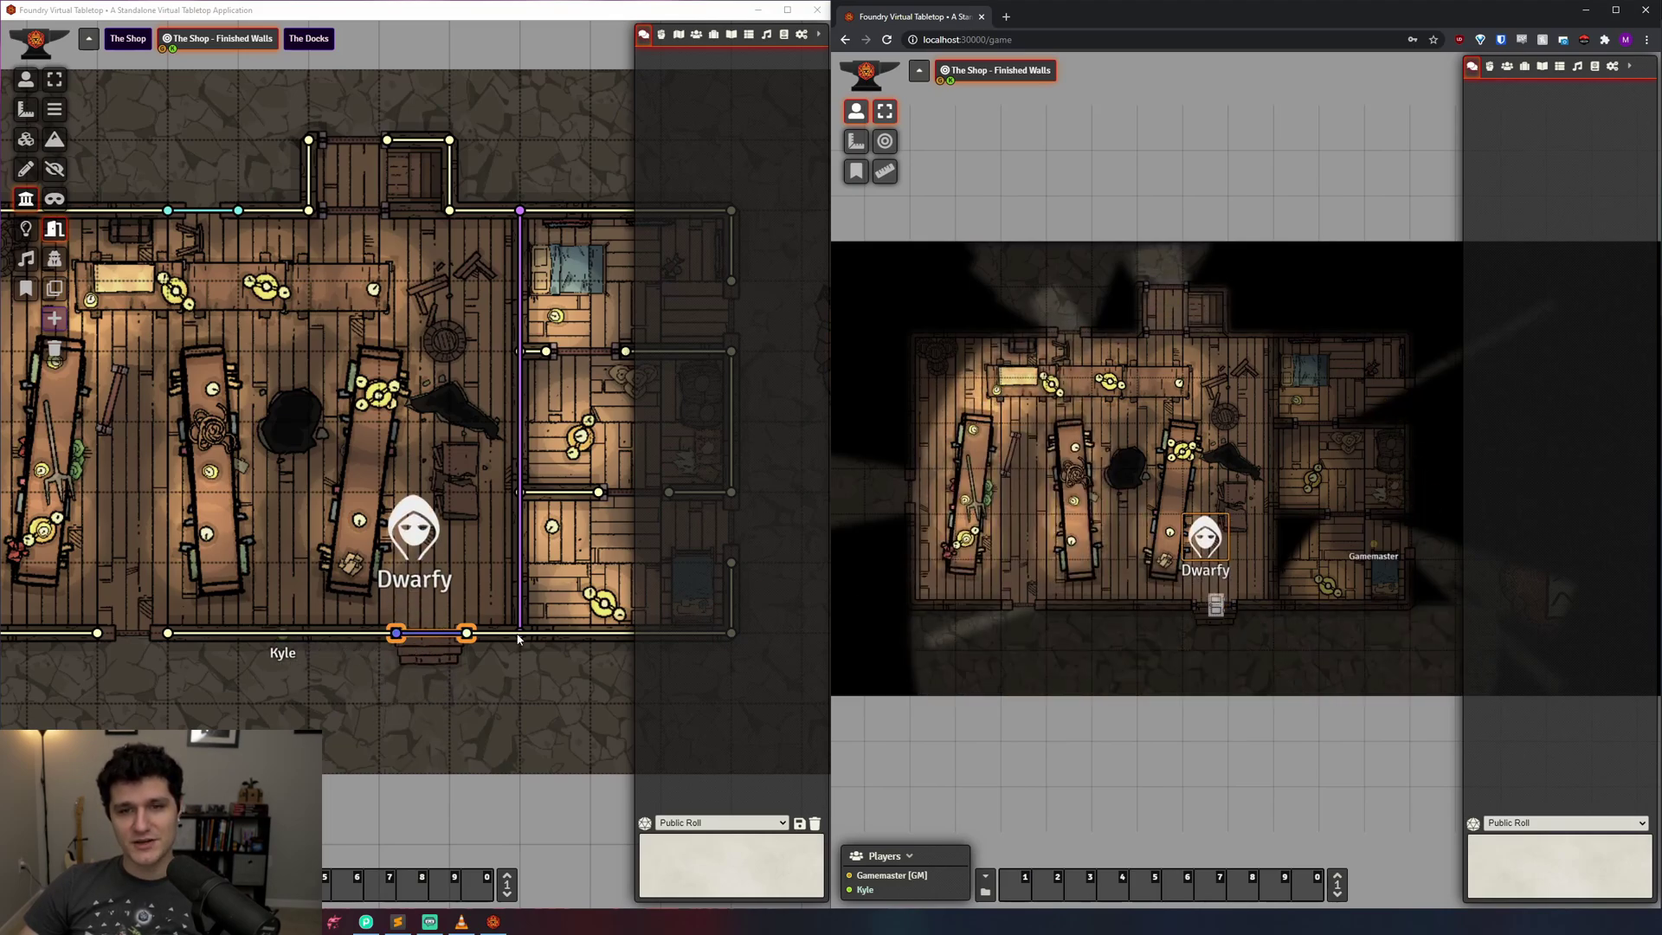
click(26, 79)
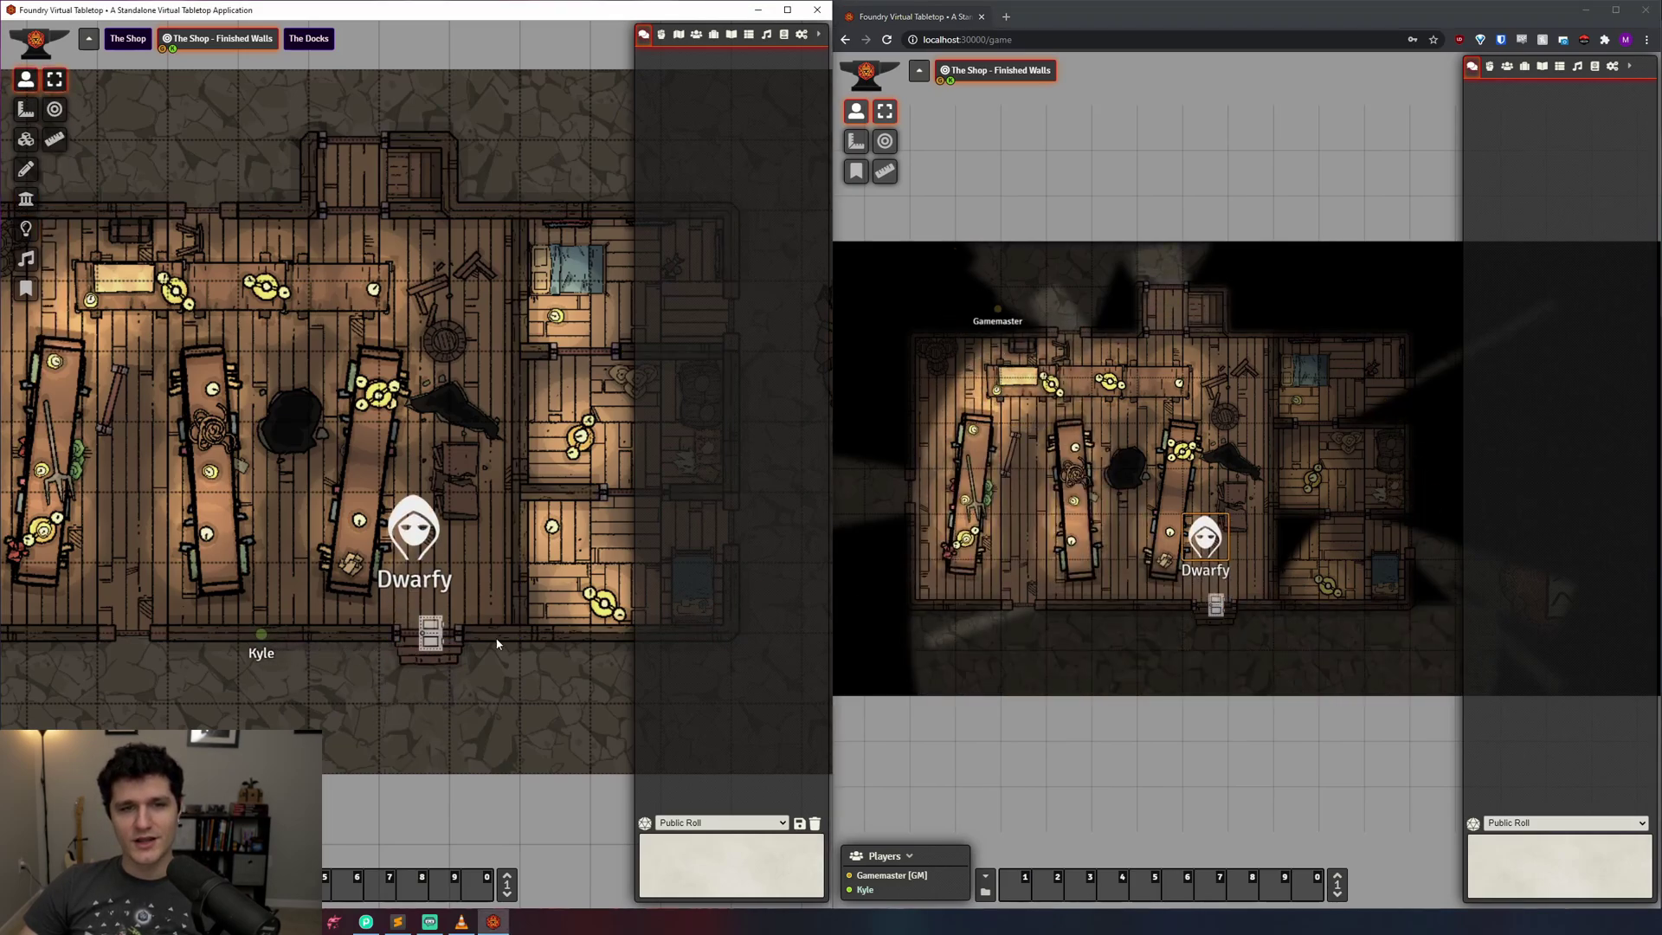
right_click(431, 638)
In the player's browser view, move Dwarfy to the south door, try to open the locked door, and step back north
click(1236, 618)
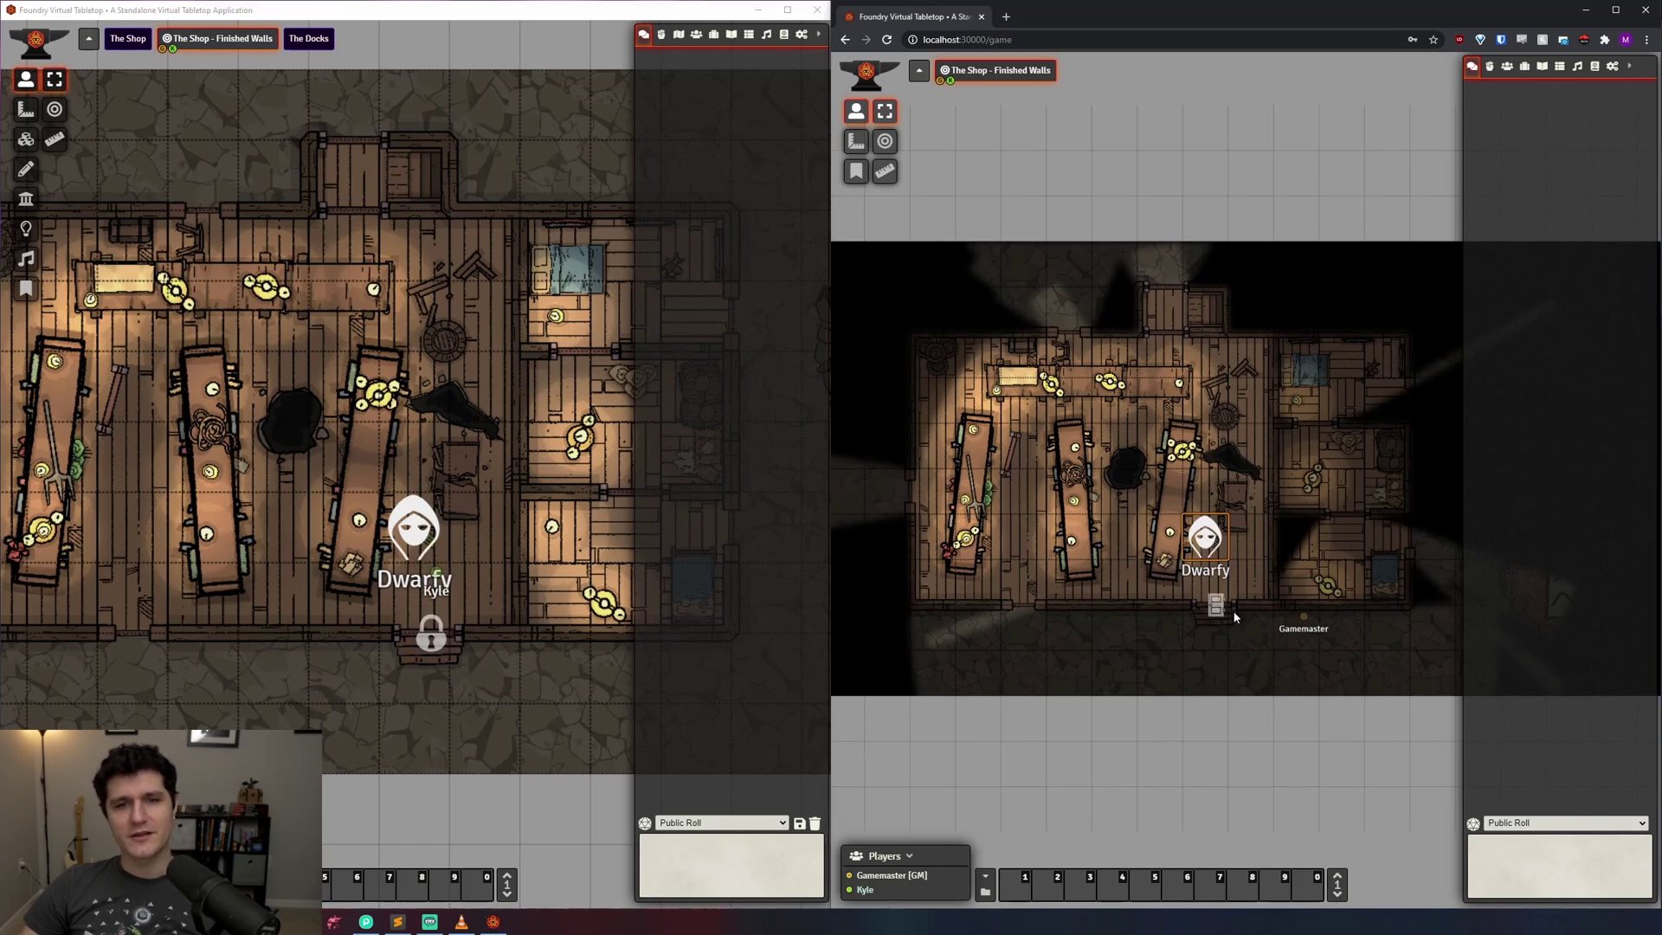
key(Down)
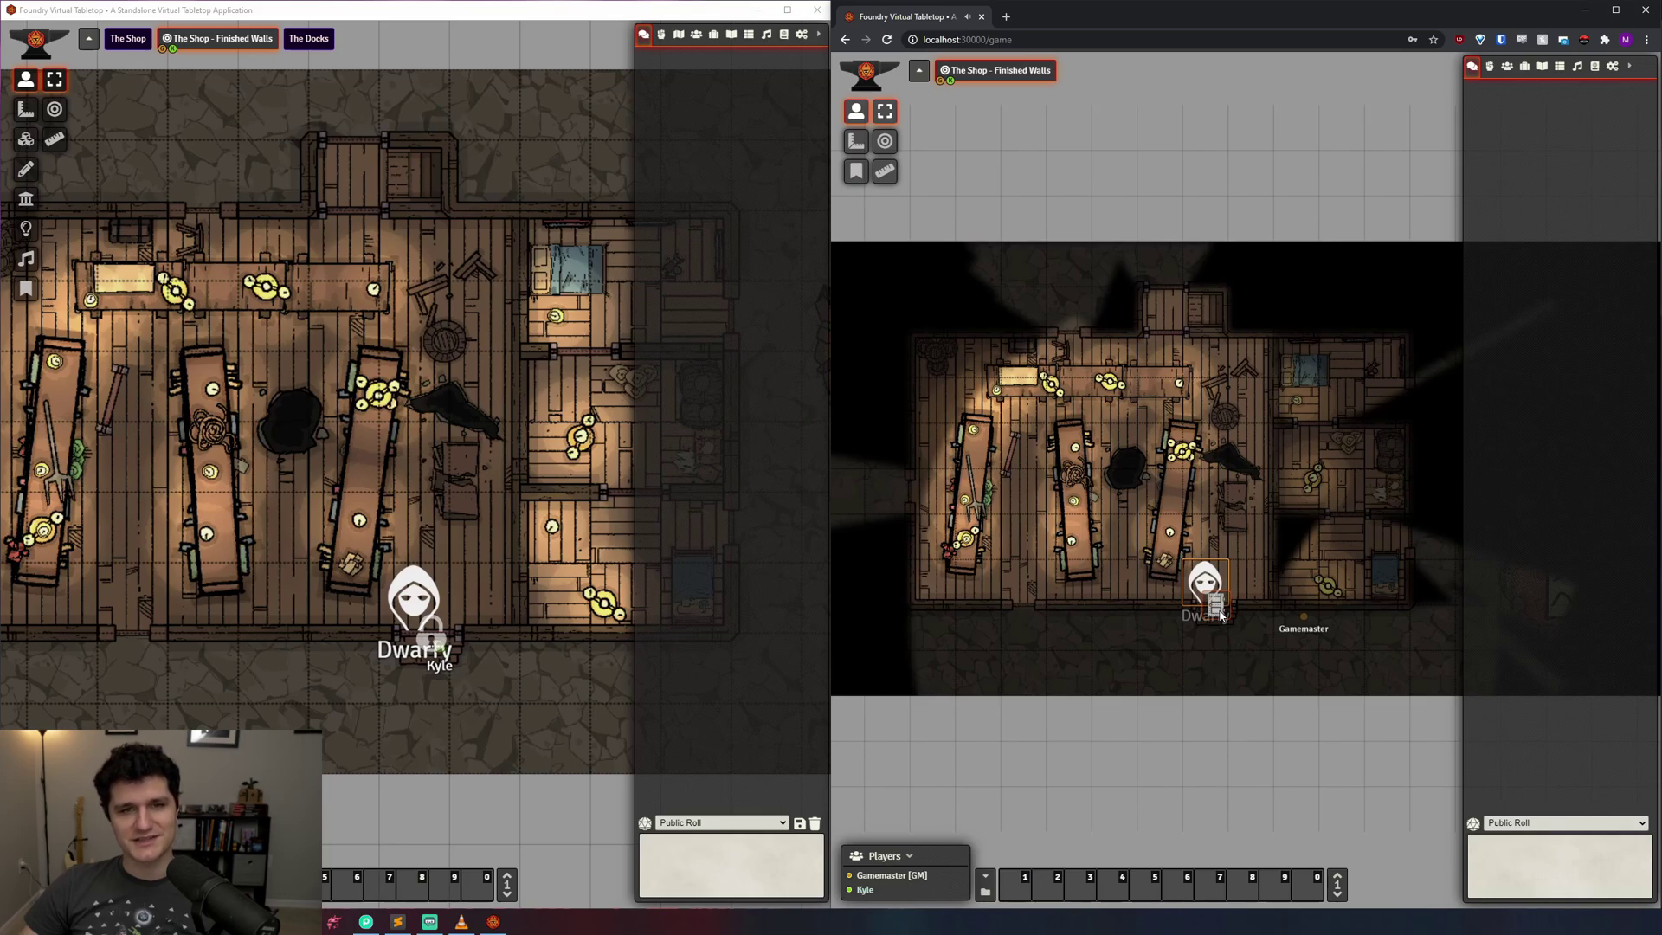
click(1186, 507)
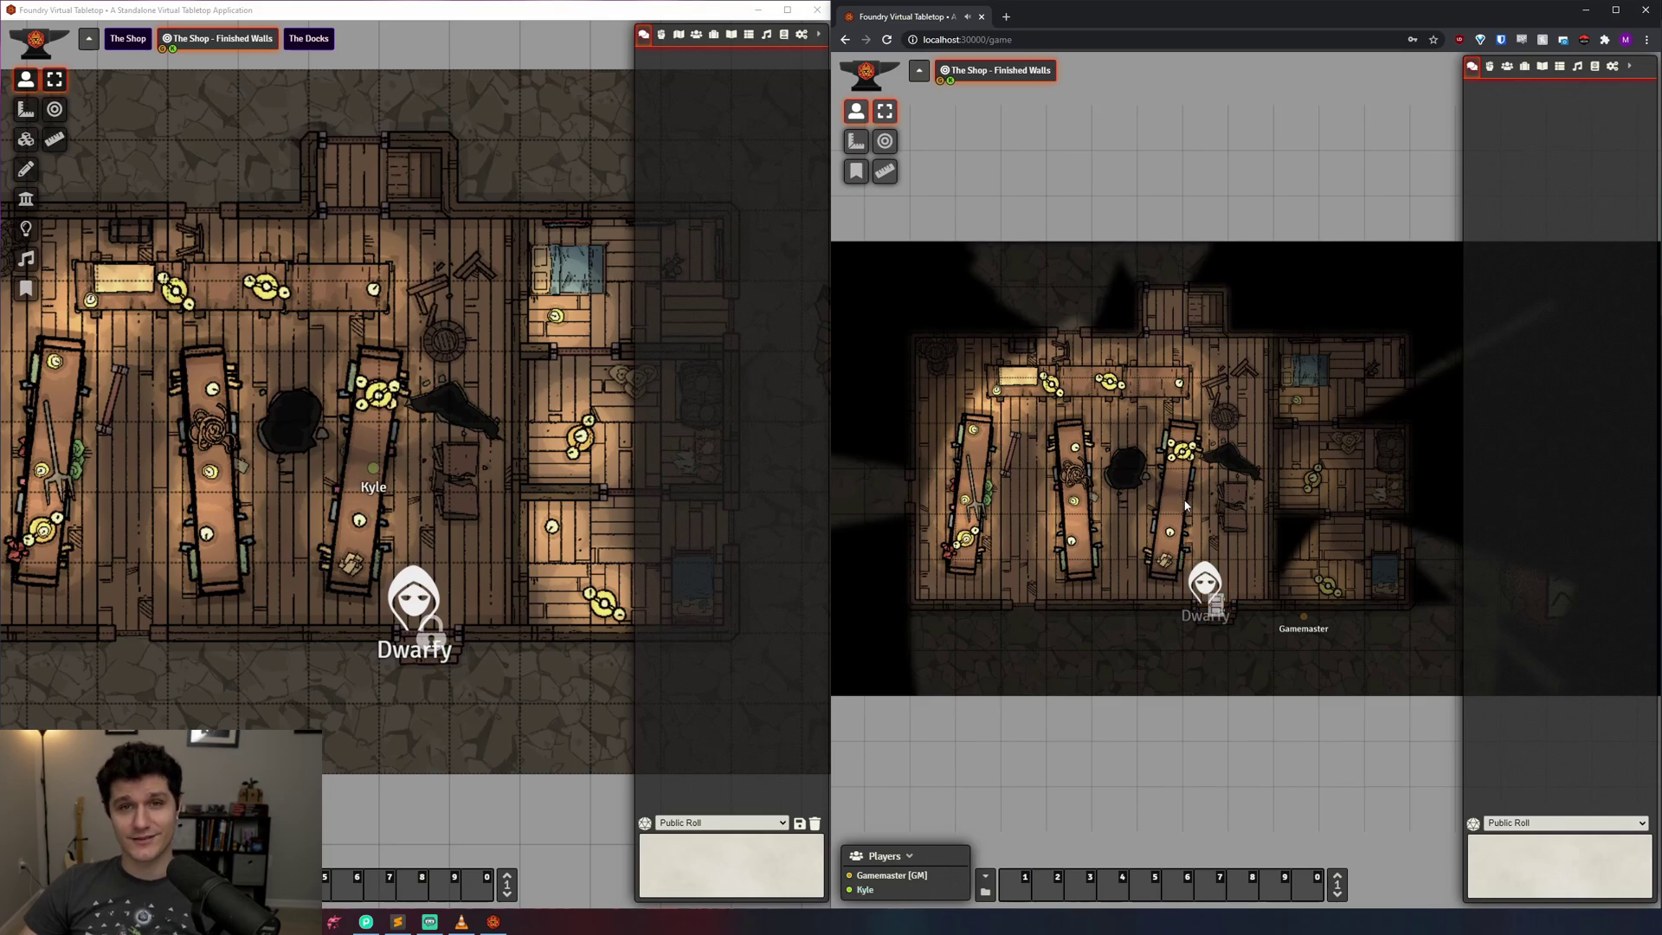
click(1205, 585)
key(Up)
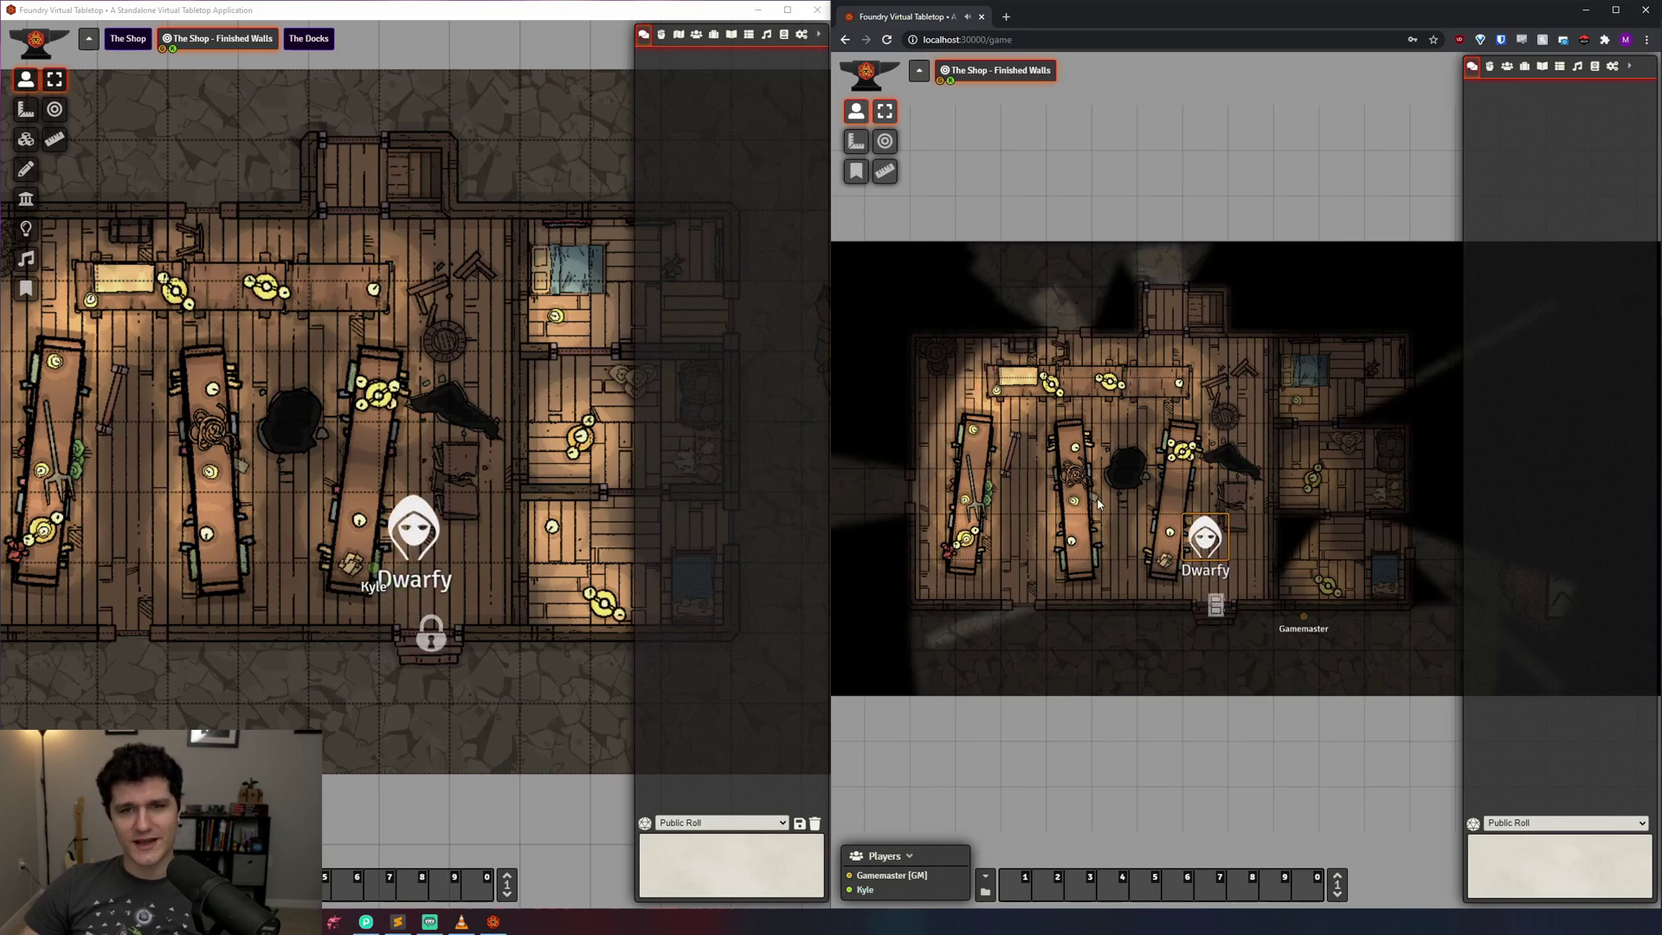
In the GM window, replace the west segment of the shop's south wall with a secret door
click(26, 198)
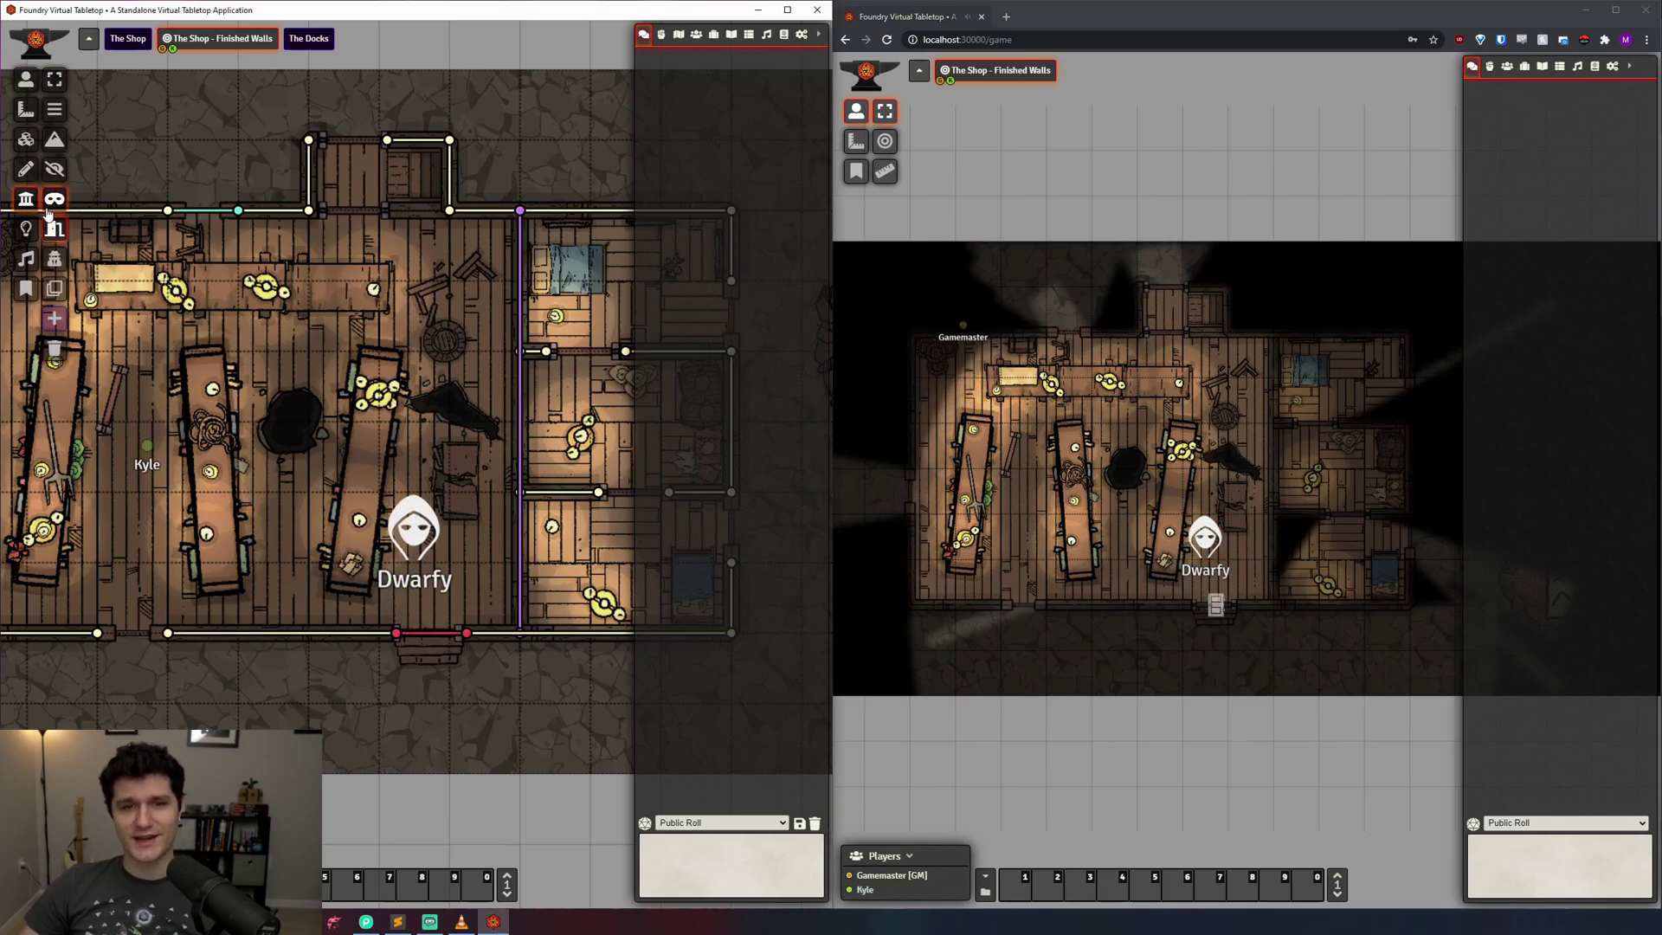
key(Left)
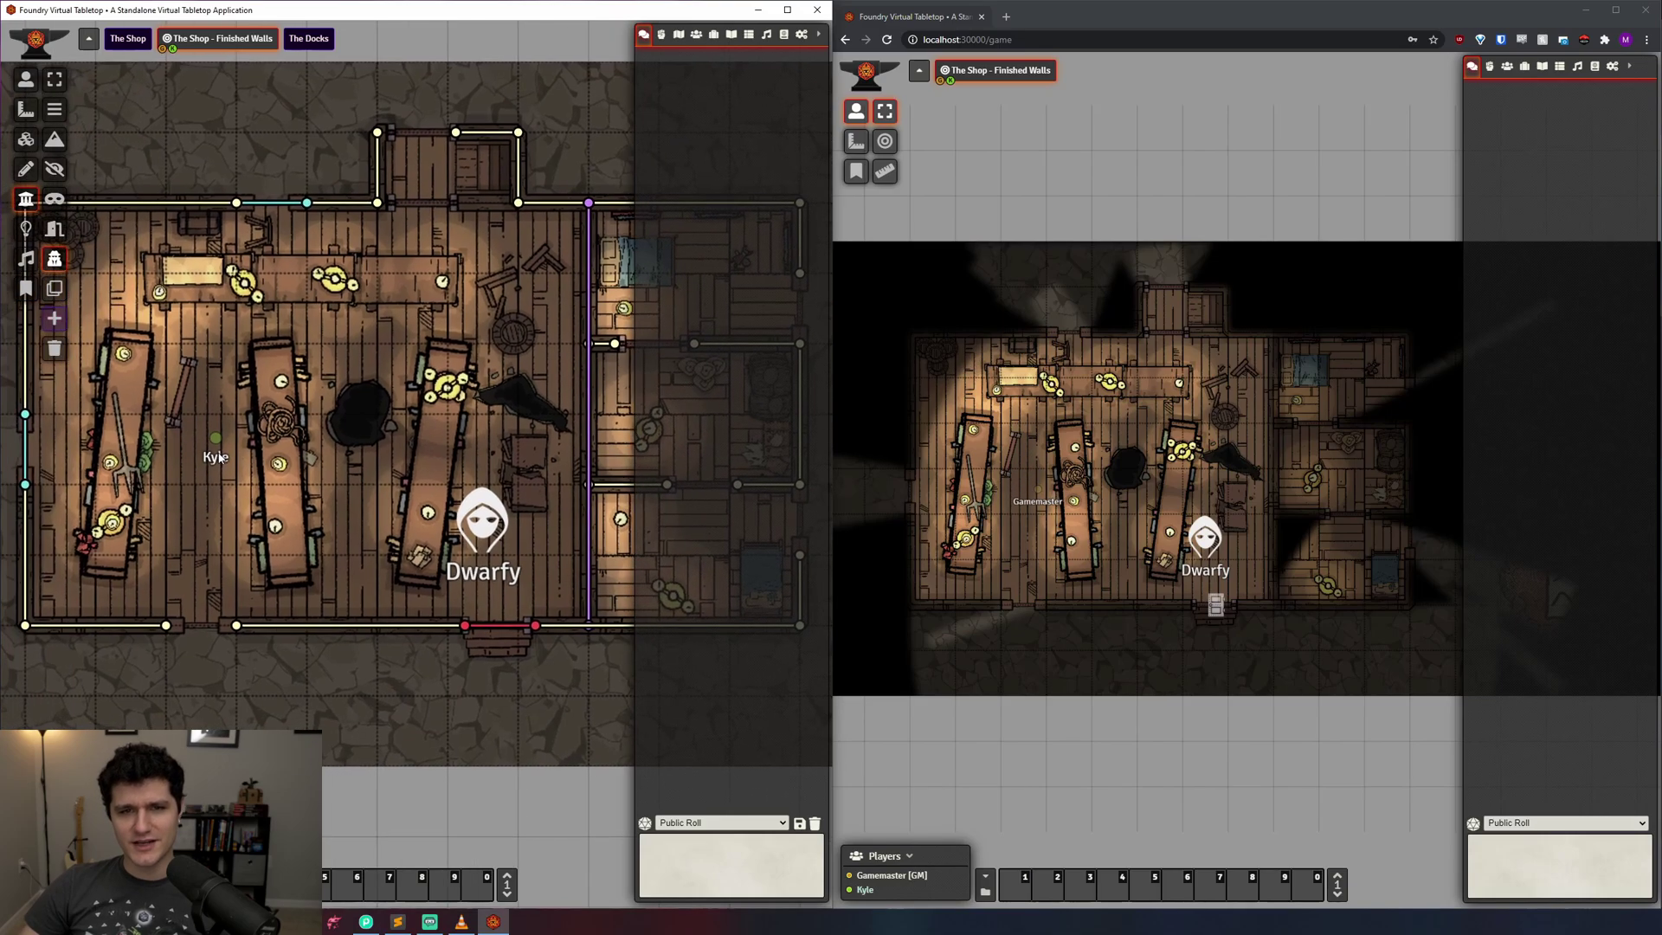
drag(180, 621, 42, 625)
click(47, 630)
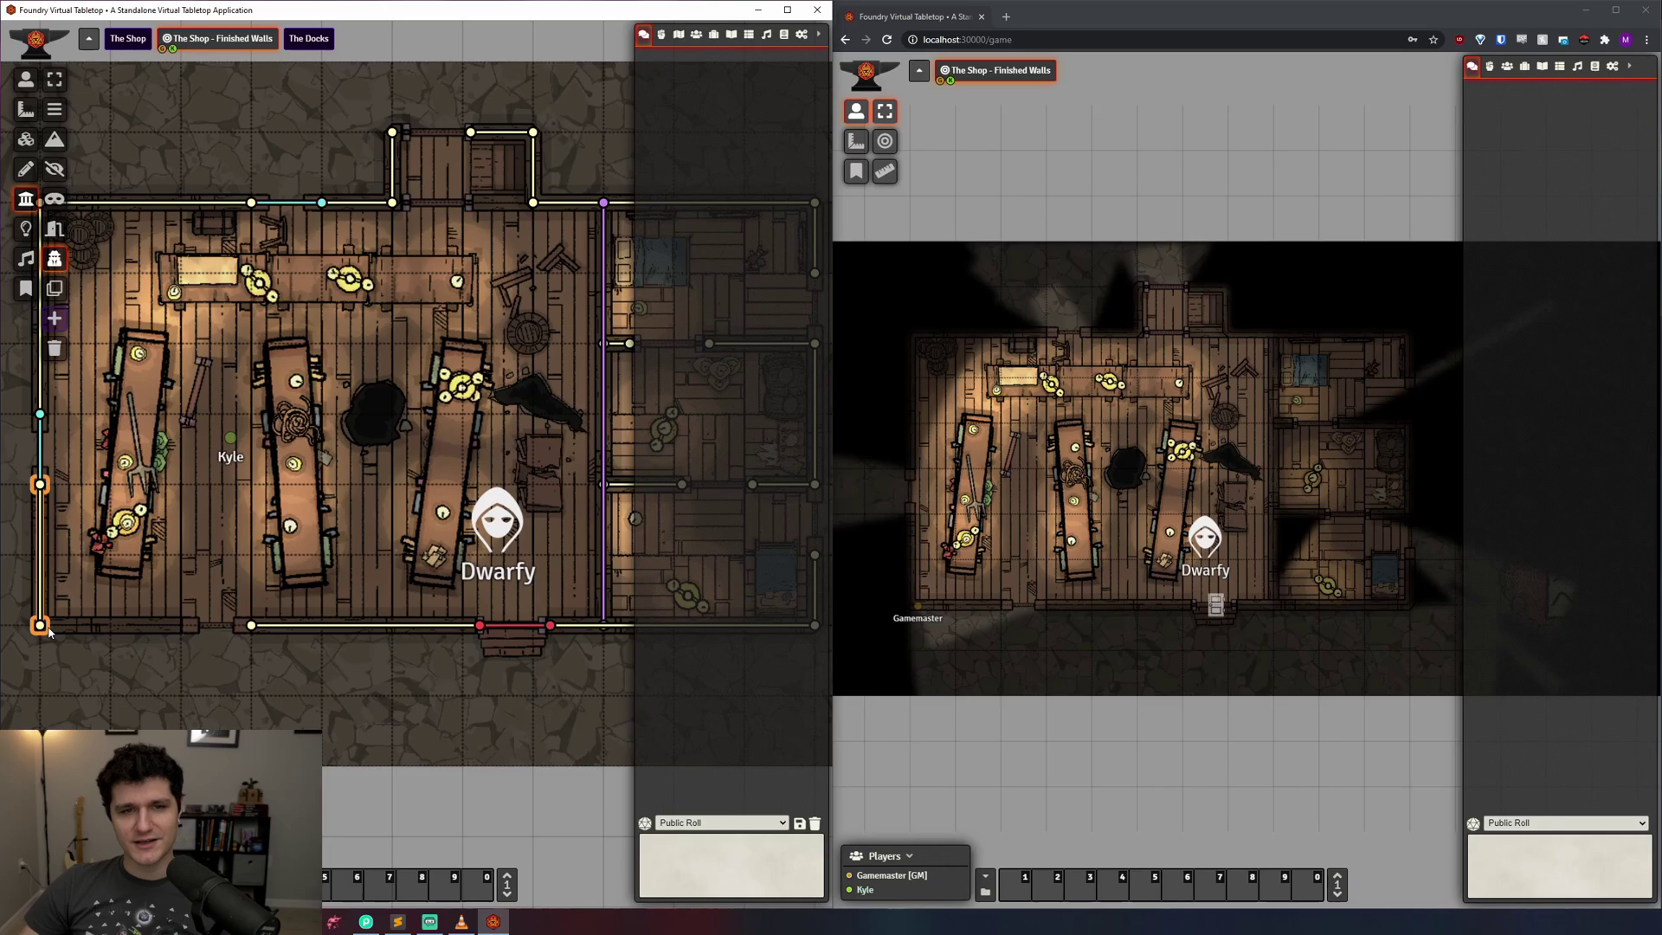
drag(177, 622, 41, 629)
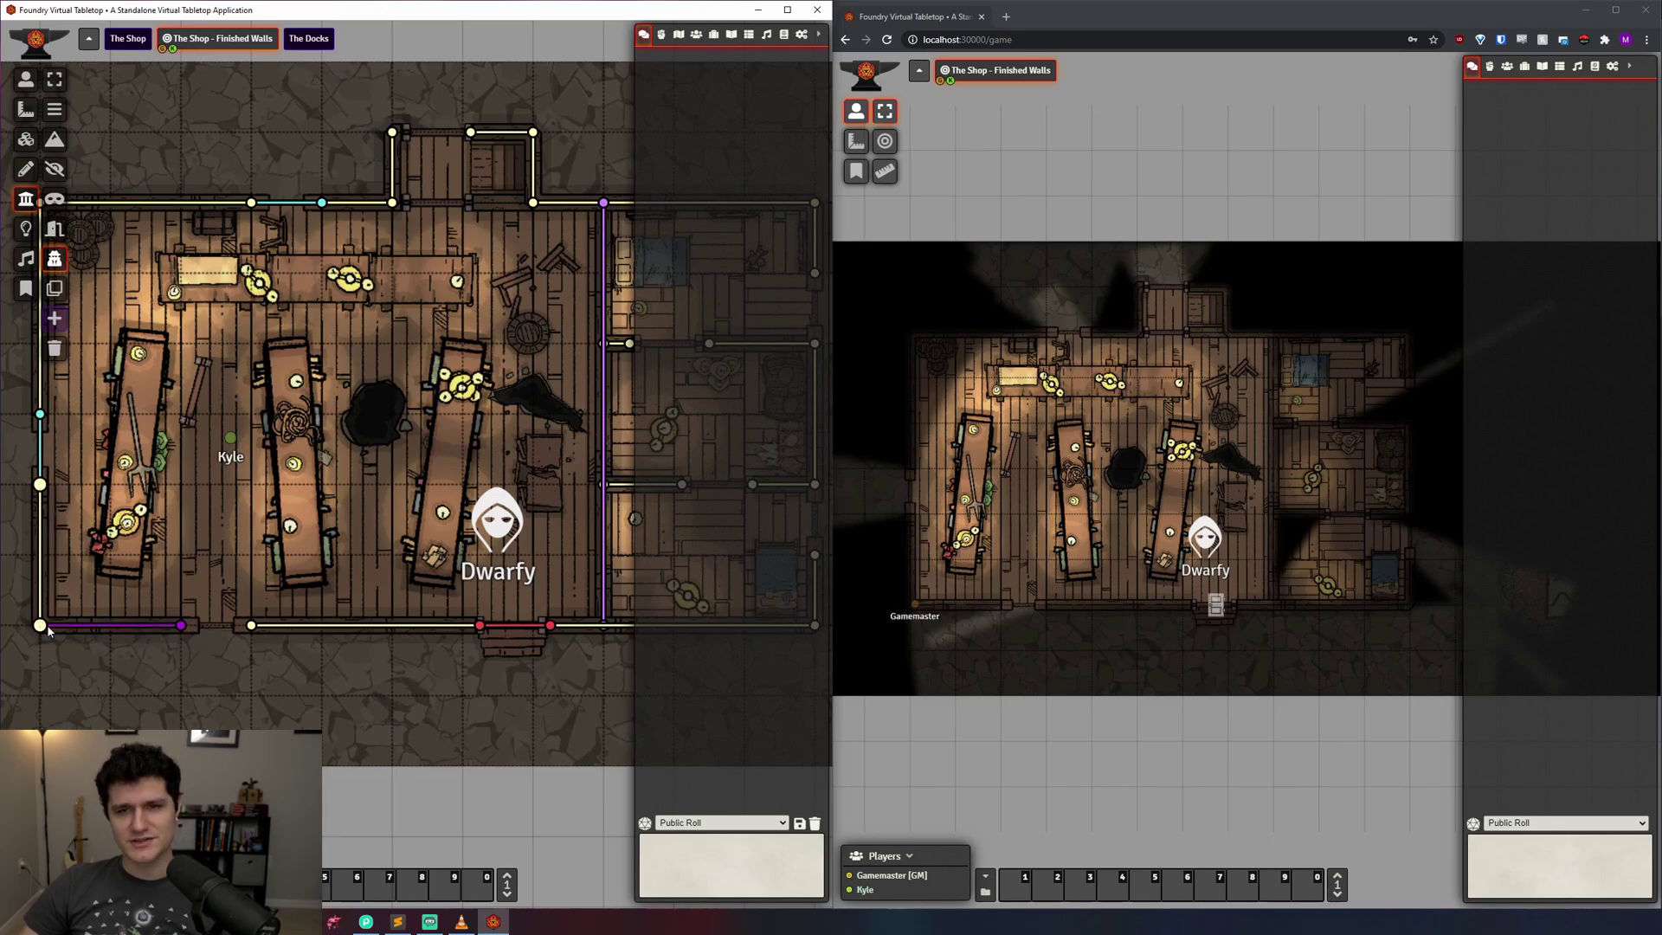
Move Dwarfy to the shop's southwest corner in the player's browser view and compare the secret door's visibility with the GM's token view
drag(1205, 535, 956, 536)
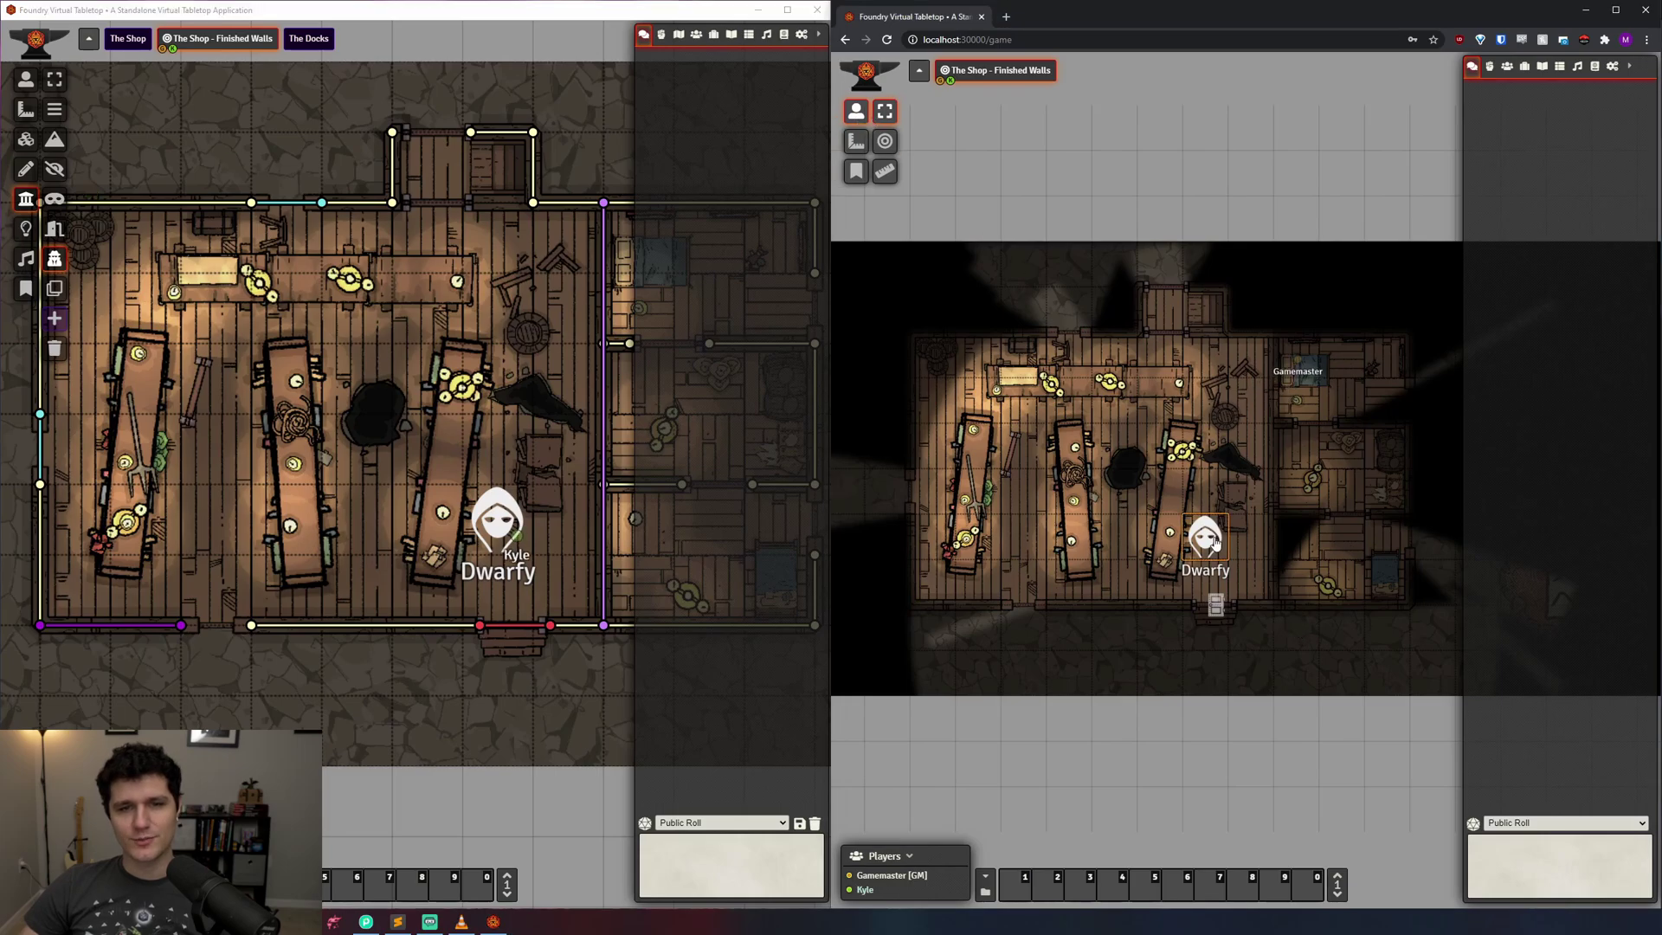
key(Down)
key(Left)
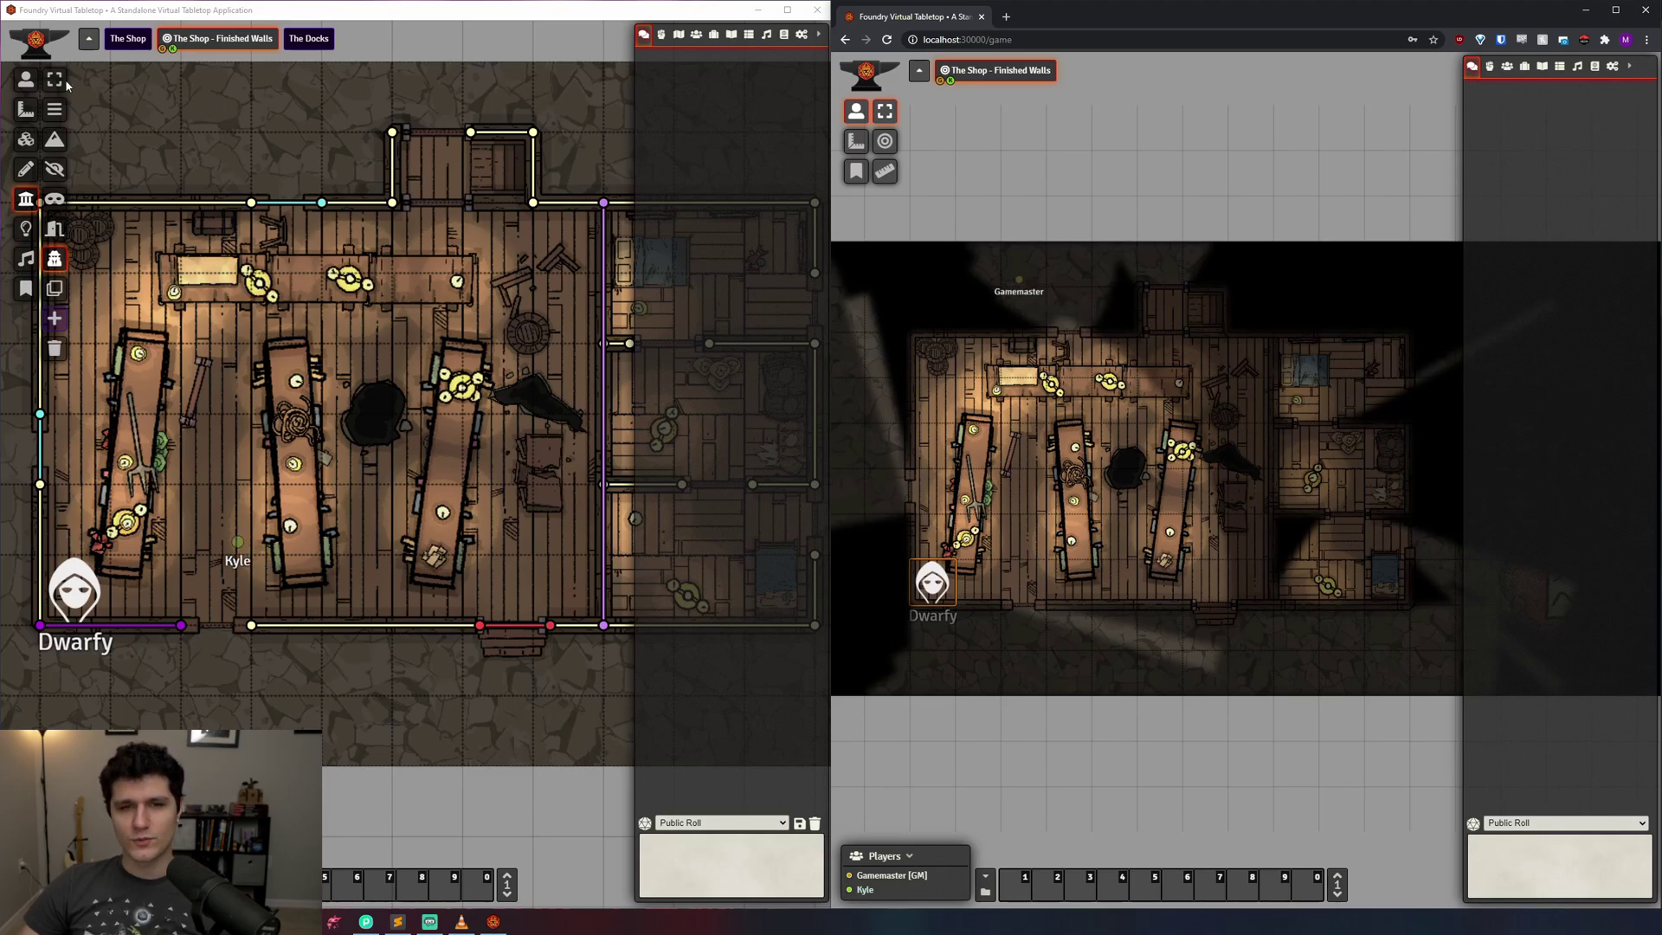
click(25, 79)
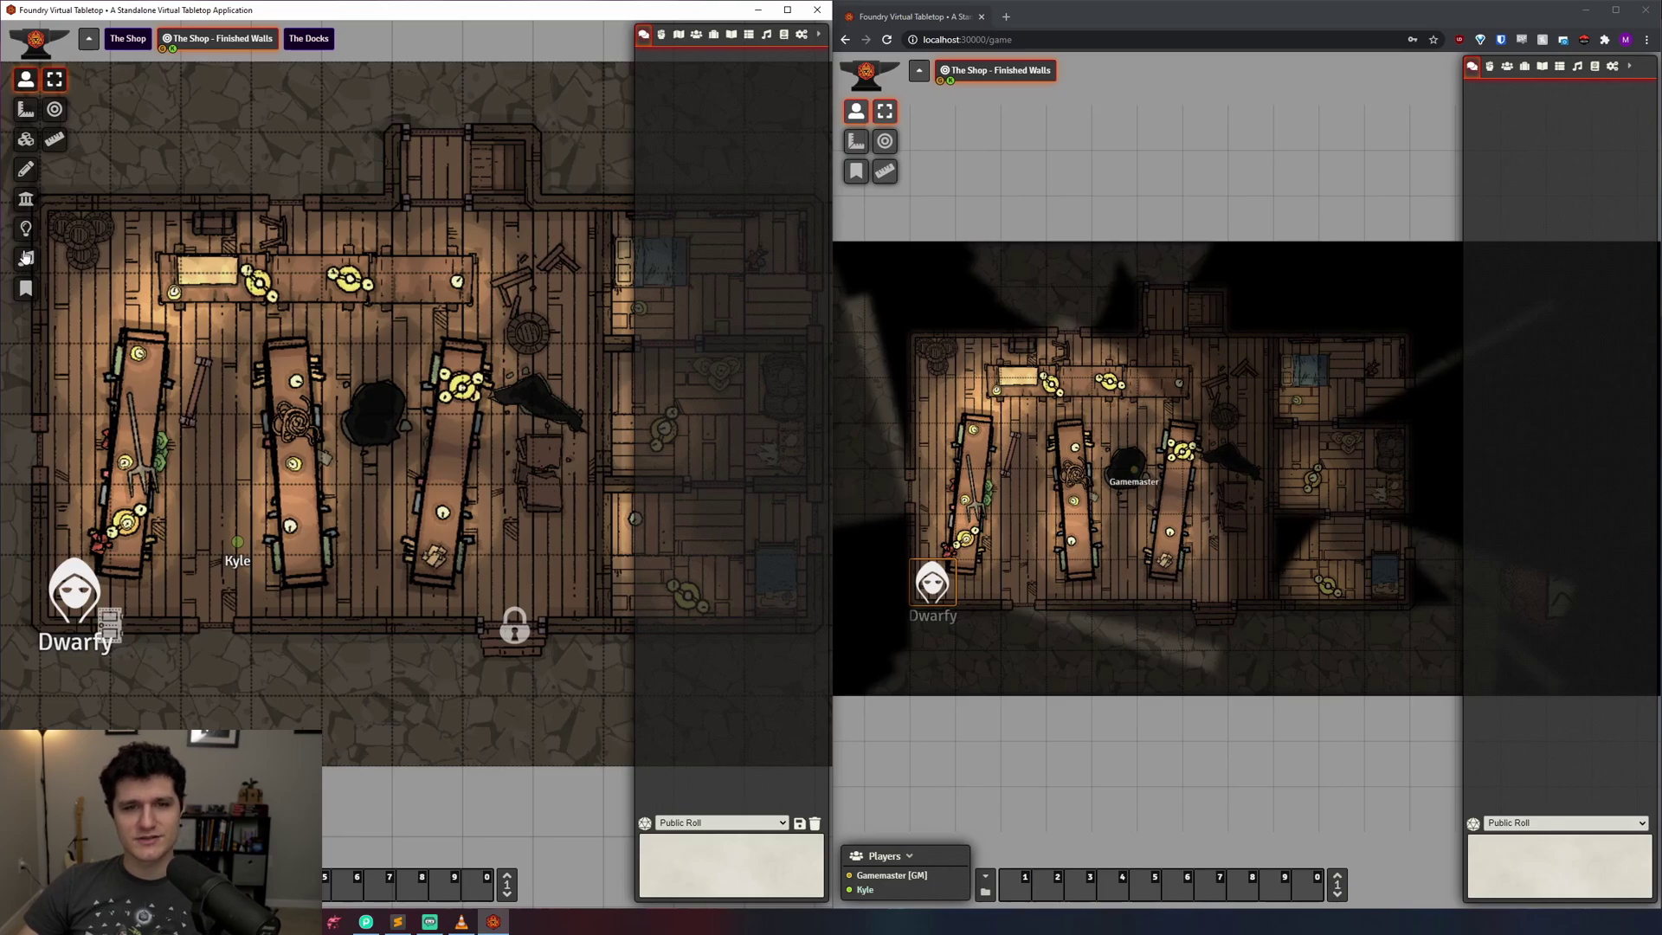
In the GM window, open The Docks scene and draw terrain walls around the roof outline of the central L-shaped building
click(35, 200)
click(319, 38)
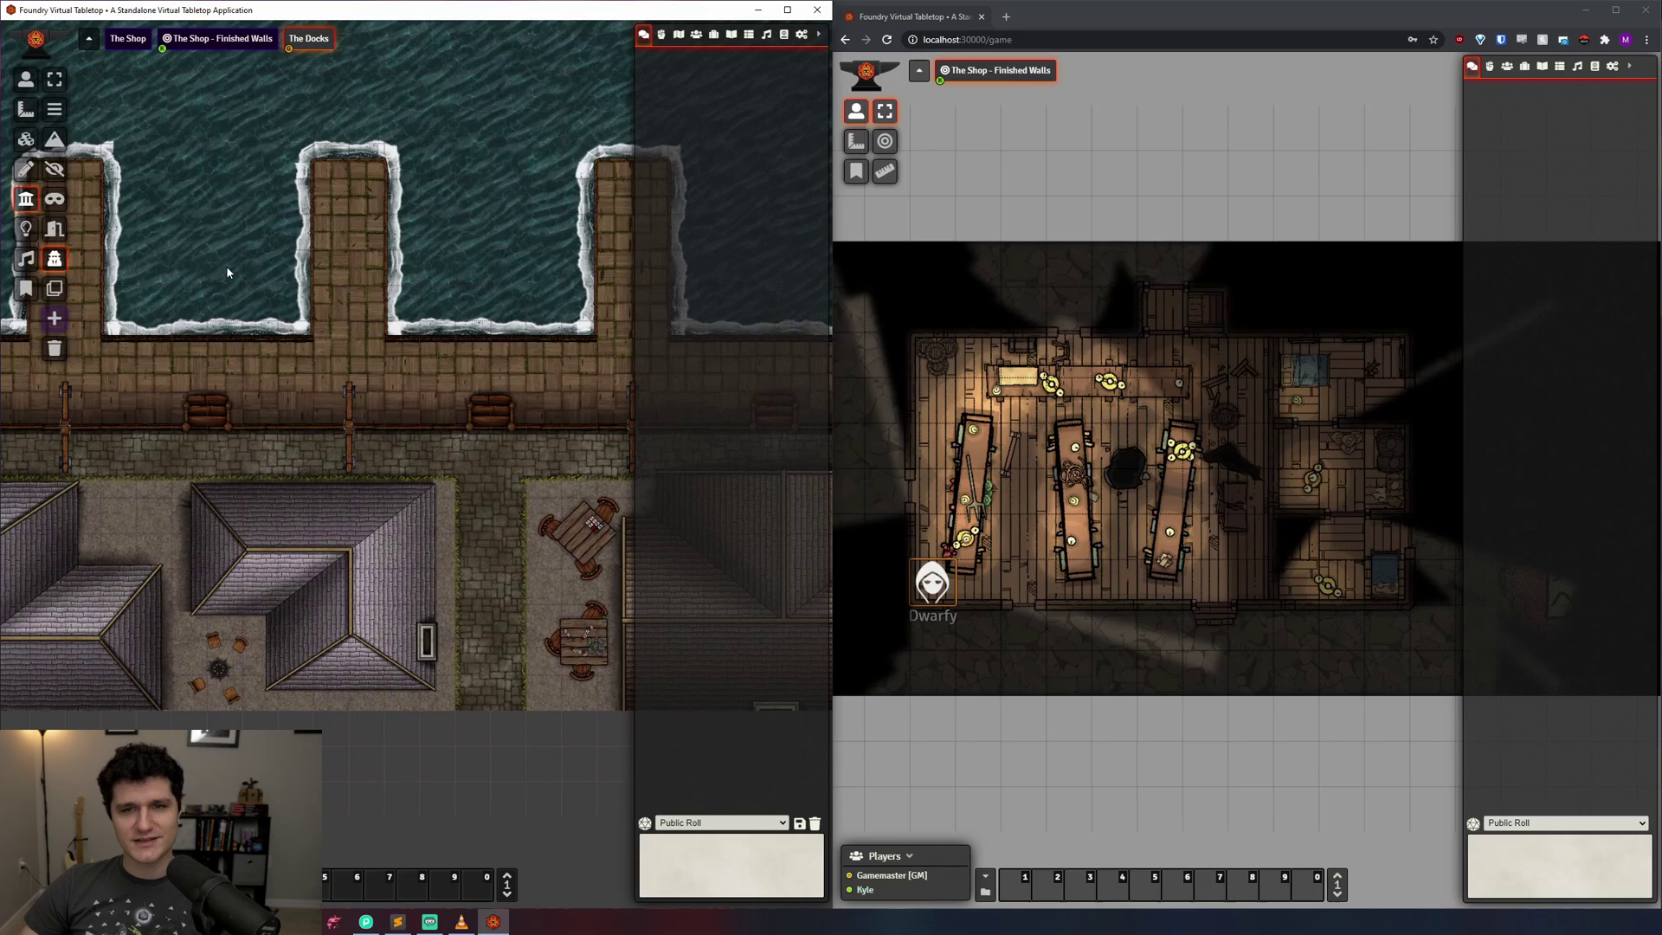
click(54, 141)
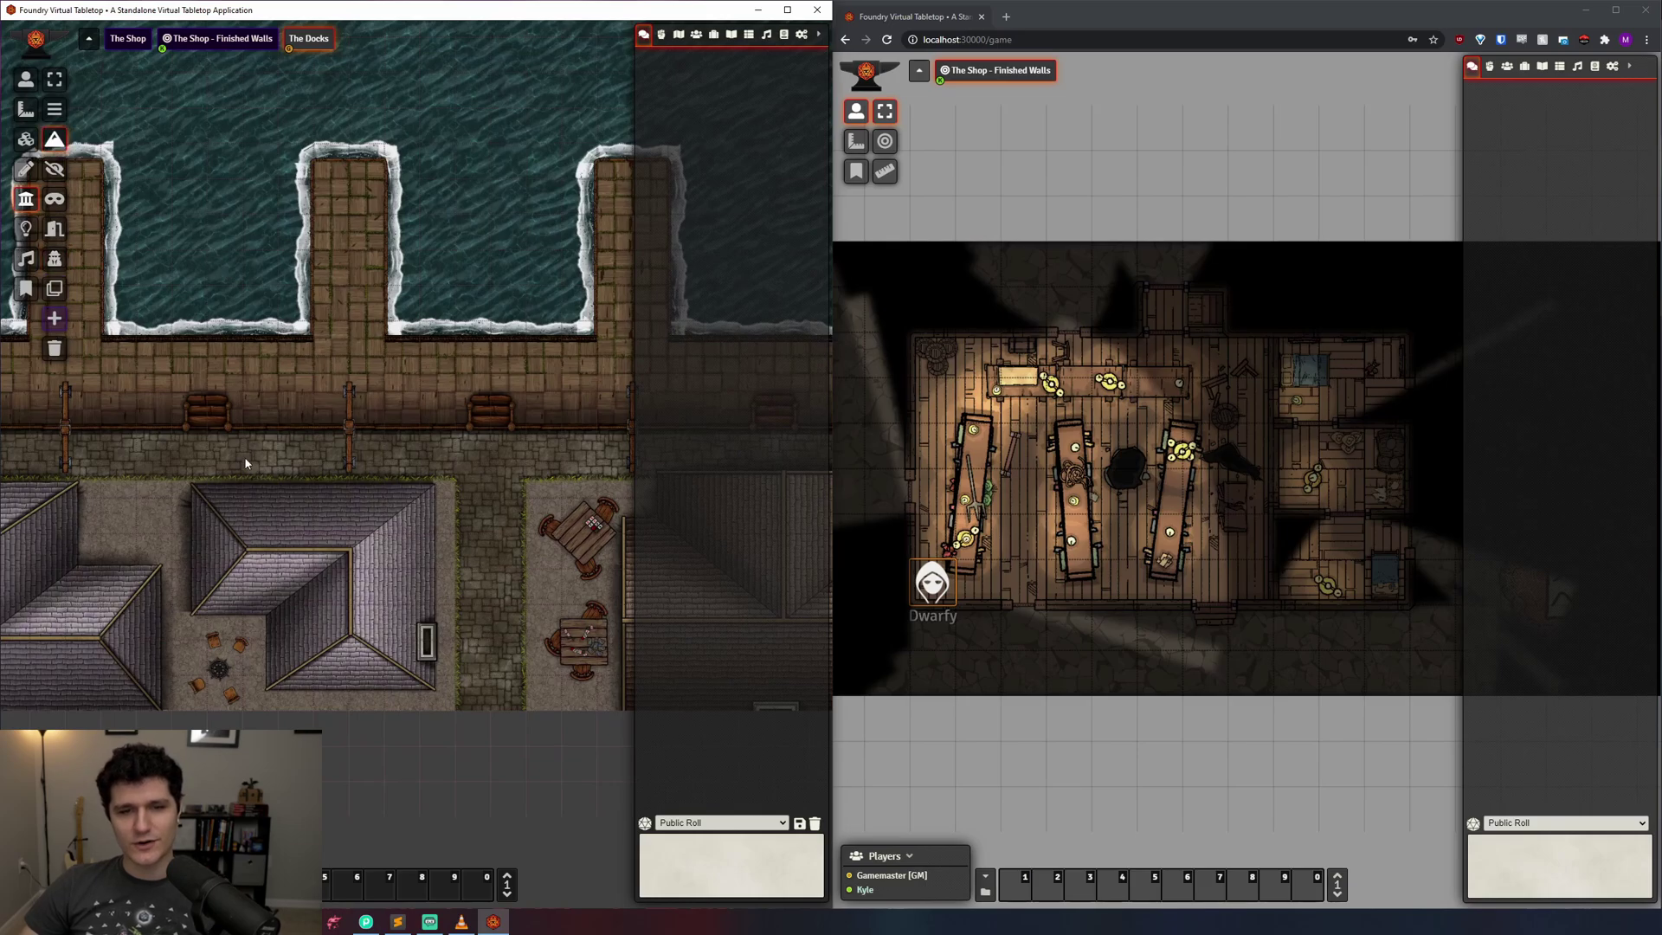
scroll(245, 460, up, 2)
scroll(296, 412, up, 5)
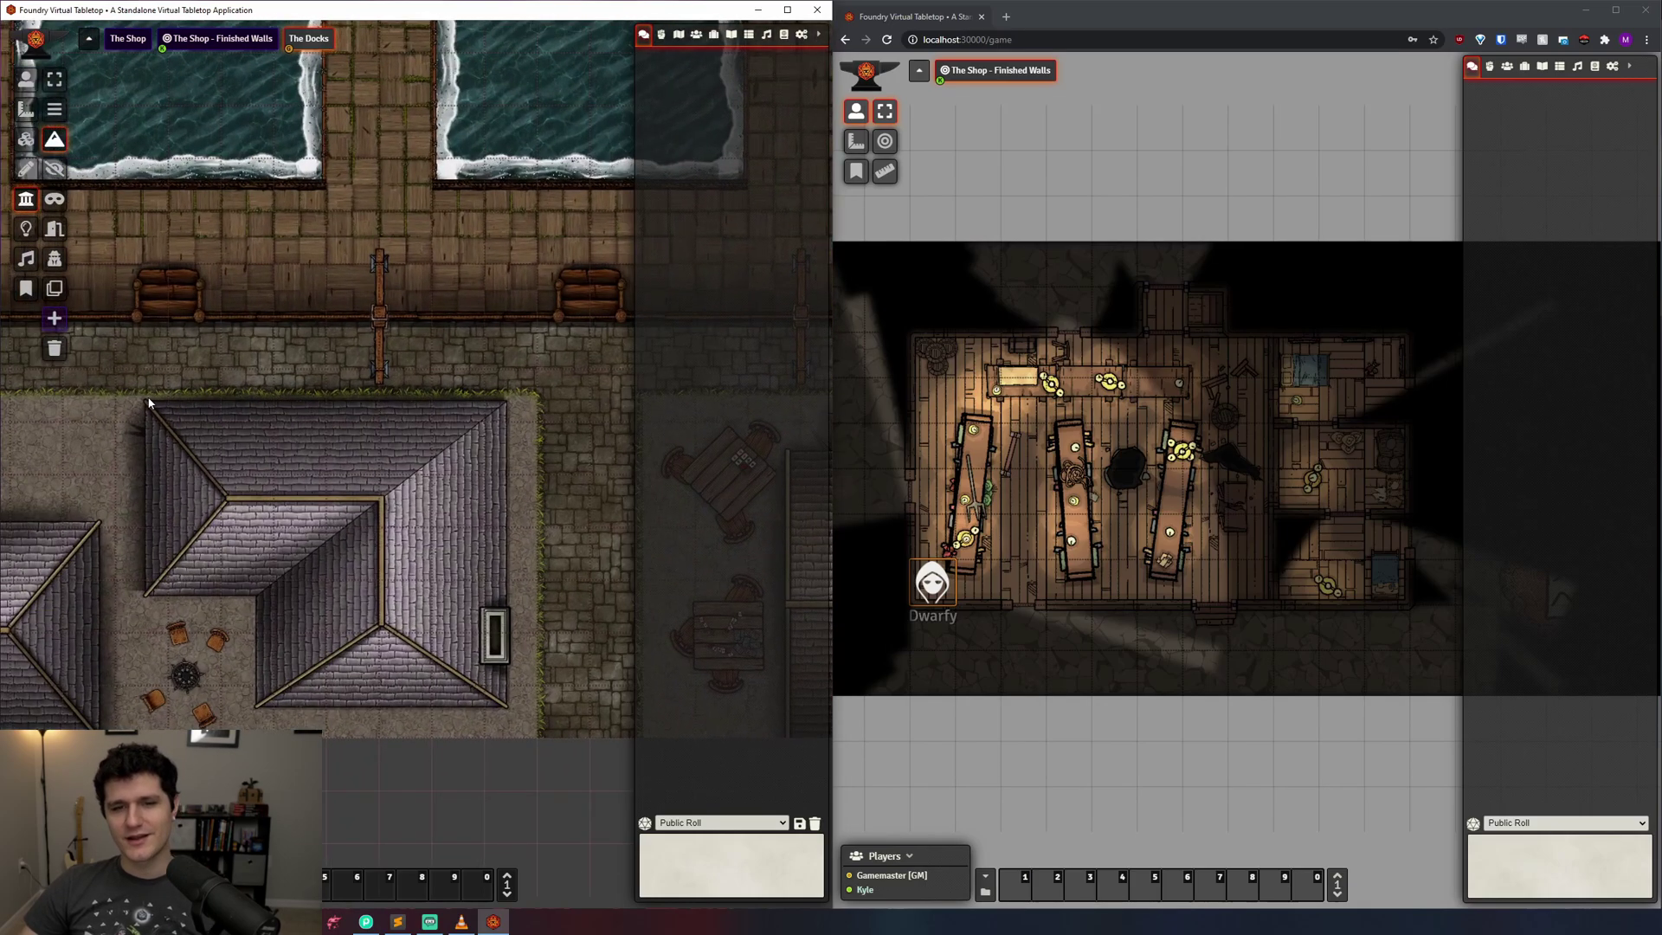
mouse_move(145, 405)
mouse_down()
mouse_move(148, 594)
mouse_move(254, 596)
mouse_move(254, 708)
mouse_move(520, 713)
mouse_move(505, 704)
mouse_move(508, 400)
mouse_move(150, 401)
mouse_up()
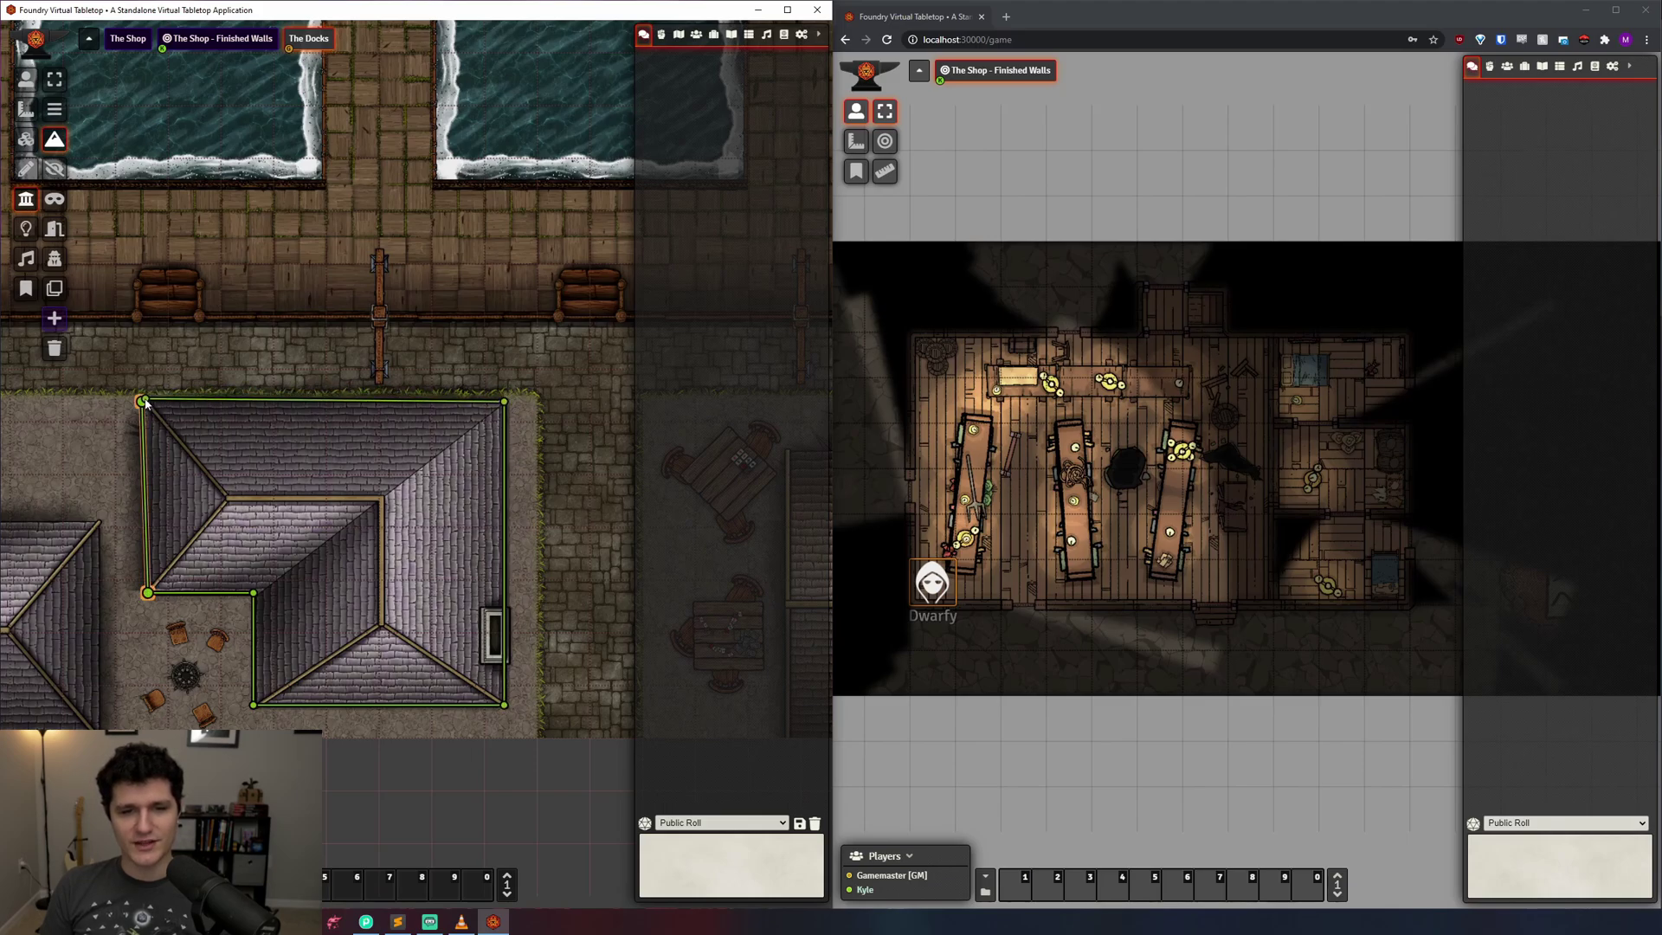
Place the Dwarfy McDwarfface actor on the dock north of the walled building and move the token south to the roof's edge
click(695, 35)
drag(699, 117, 403, 242)
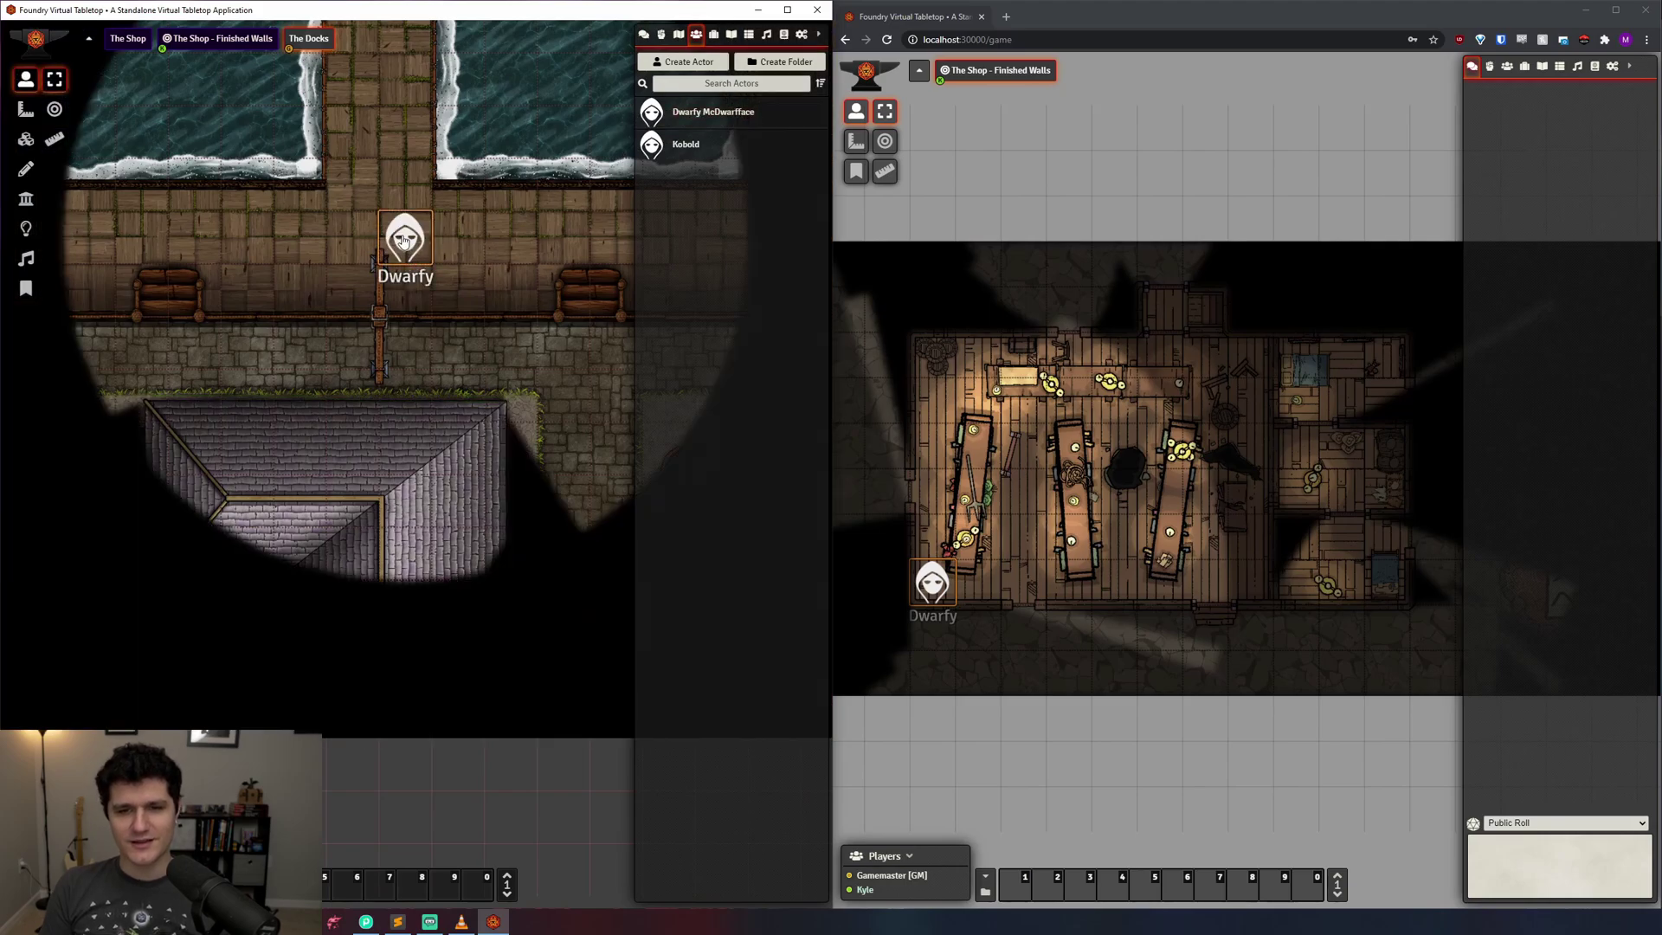
key(Down)
key(Down)
key(Down)
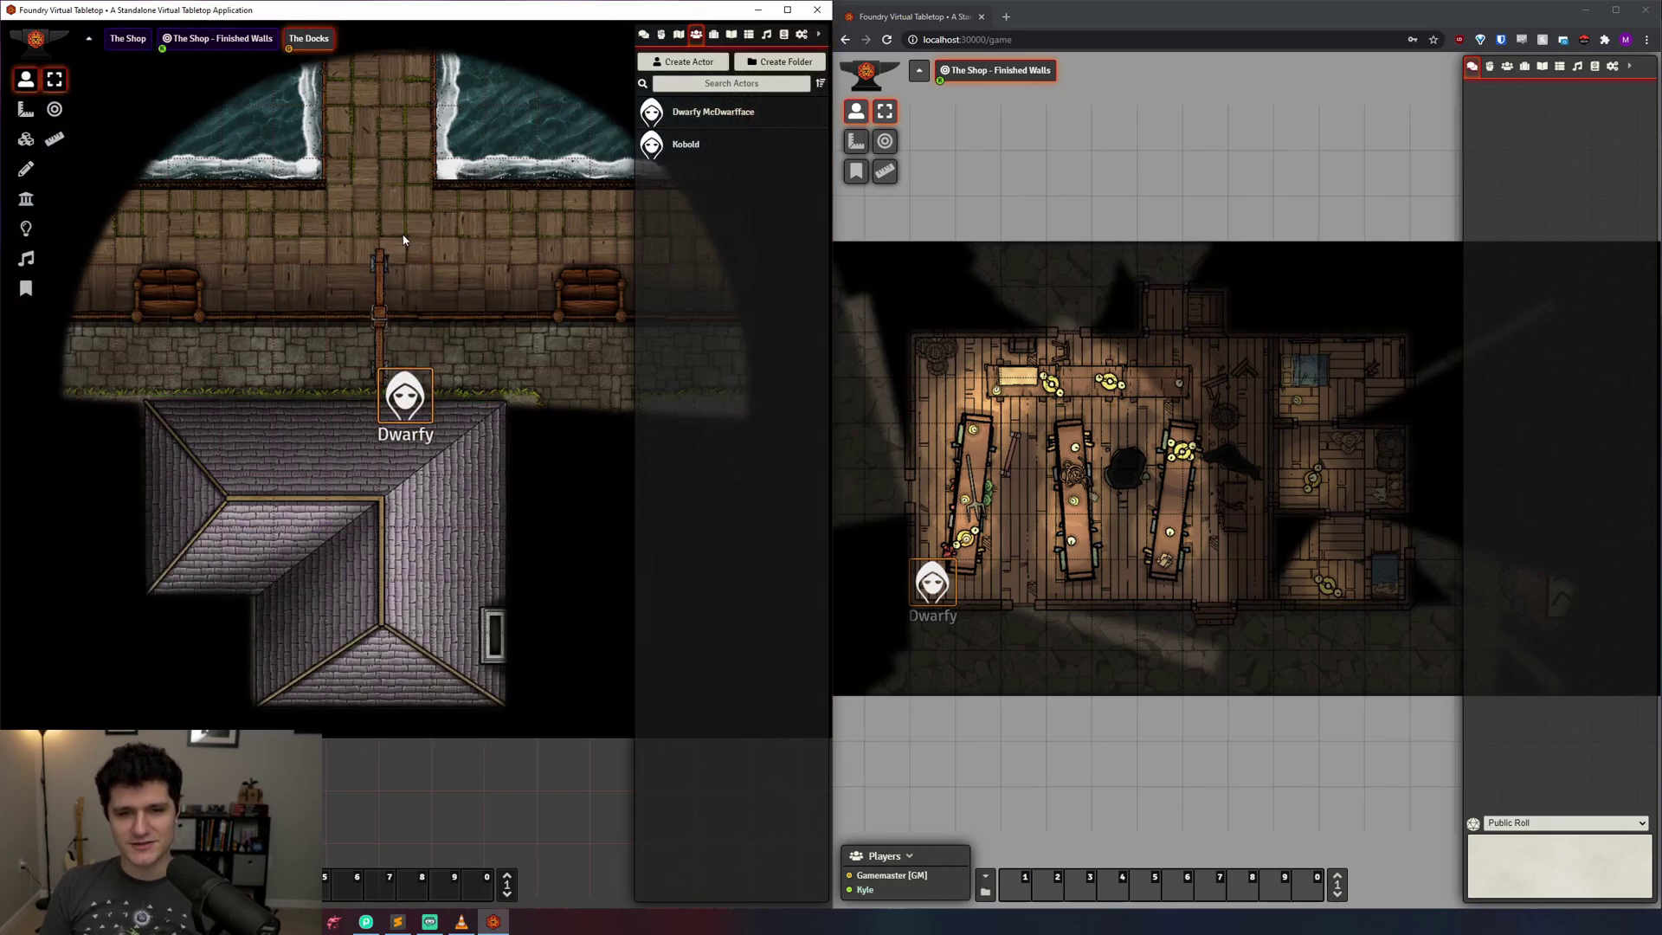
Move Dwarfy around the building's west side to its south edge to check vision through the terrain walls
key(Left)
key(Left)
key(Left)
key(Left)
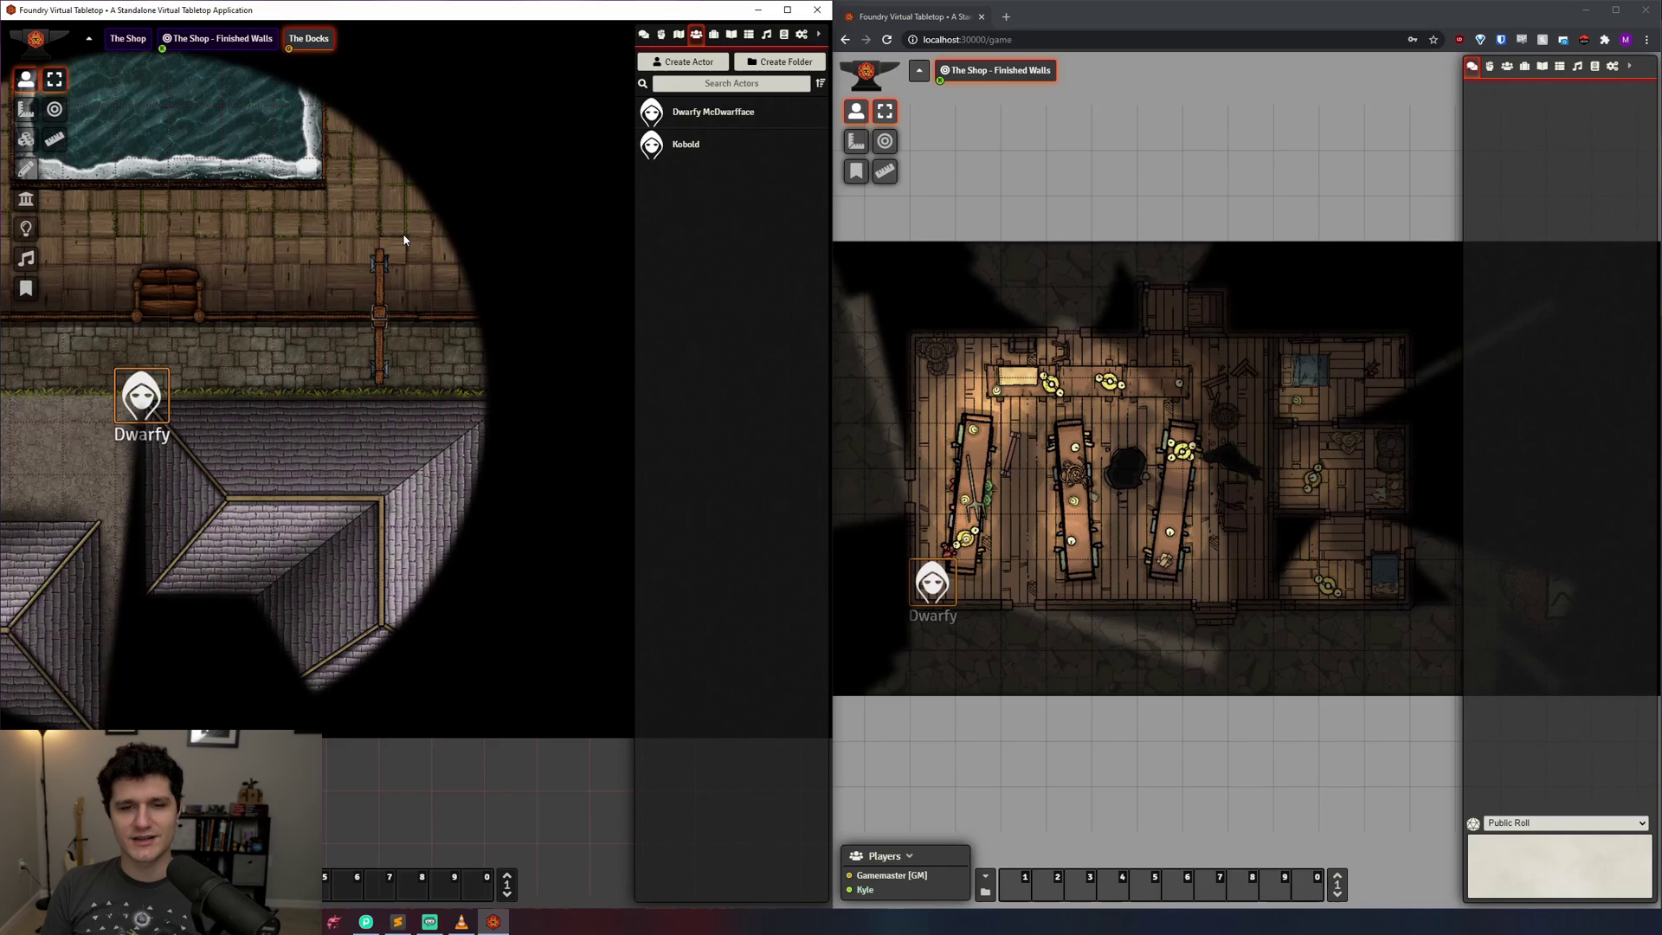
key(Down)
key(Down)
key(Down)
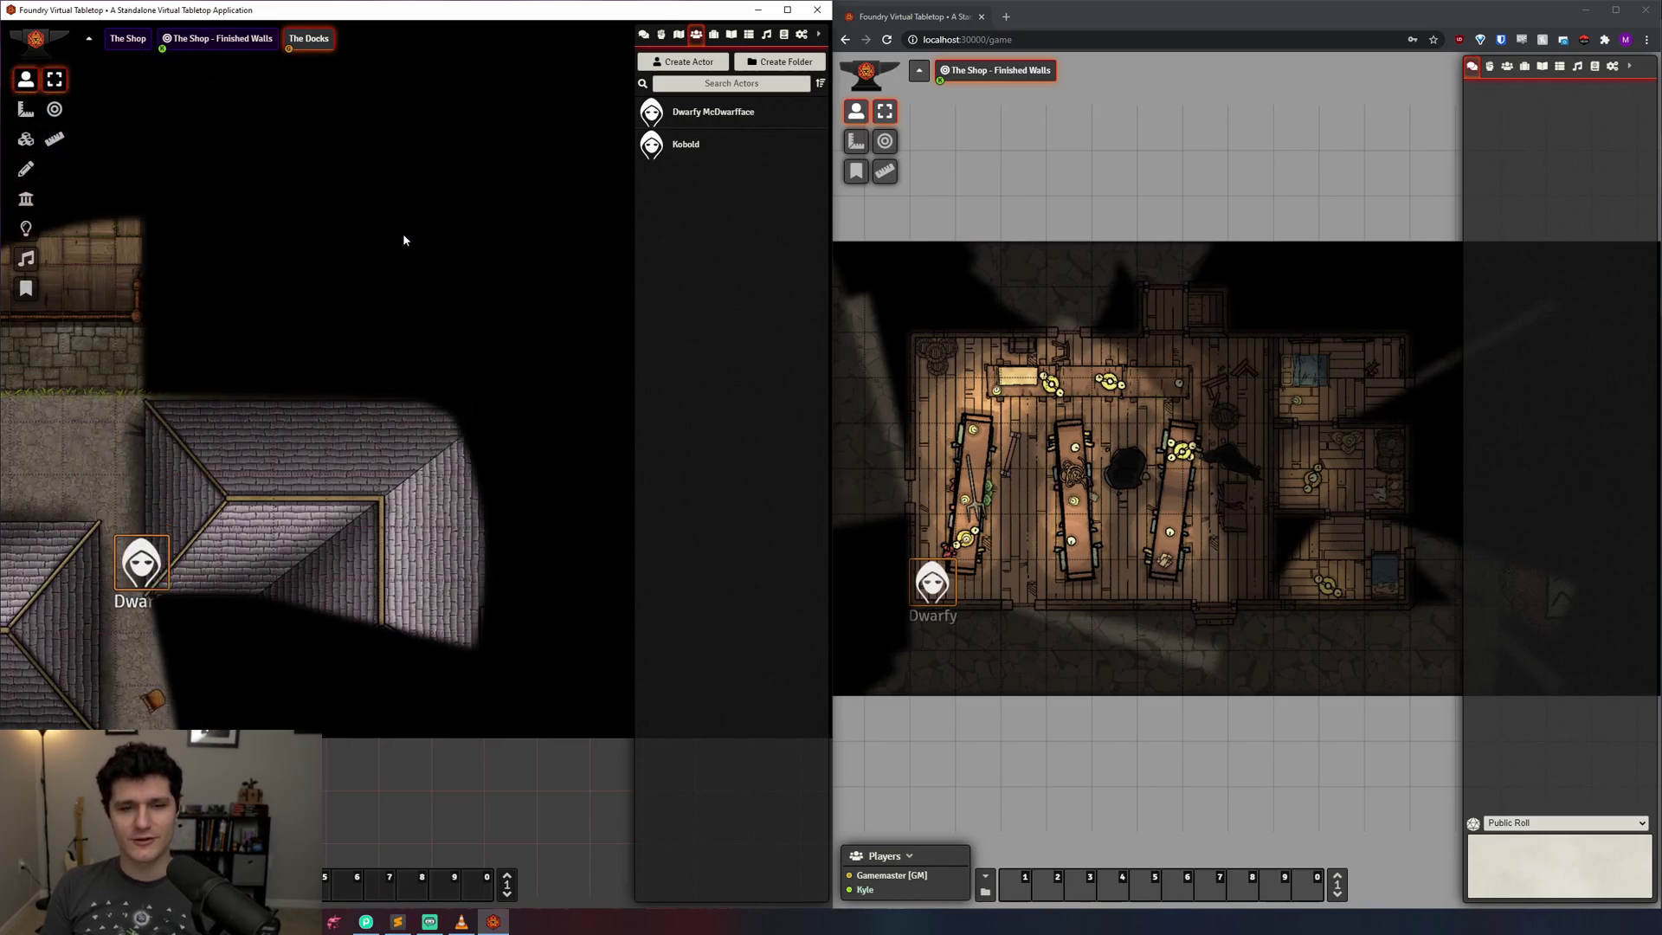
key(Down)
key(Down)
key(Right)
key(Right)
key(Down)
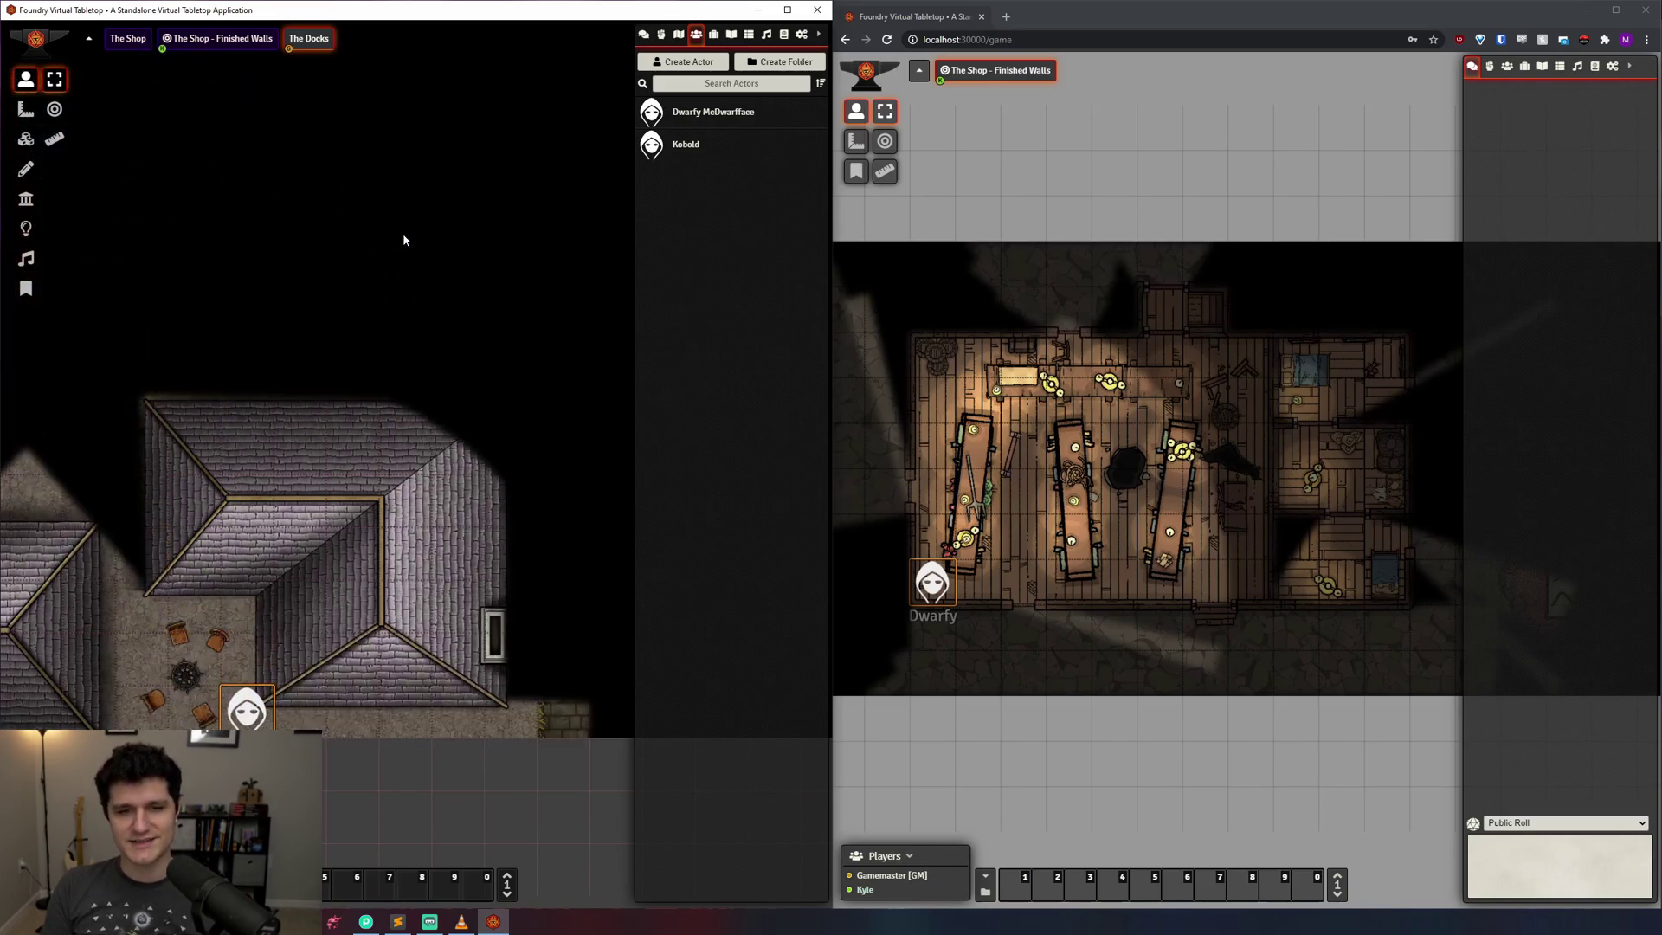
Move Dwarfy east along the building's south side and past its southeast corner to test the terrain walls' vision
key(Right)
key(Right)
key(Right)
key(Right)
key(Right)
key(Right)
key(Right)
key(Down)
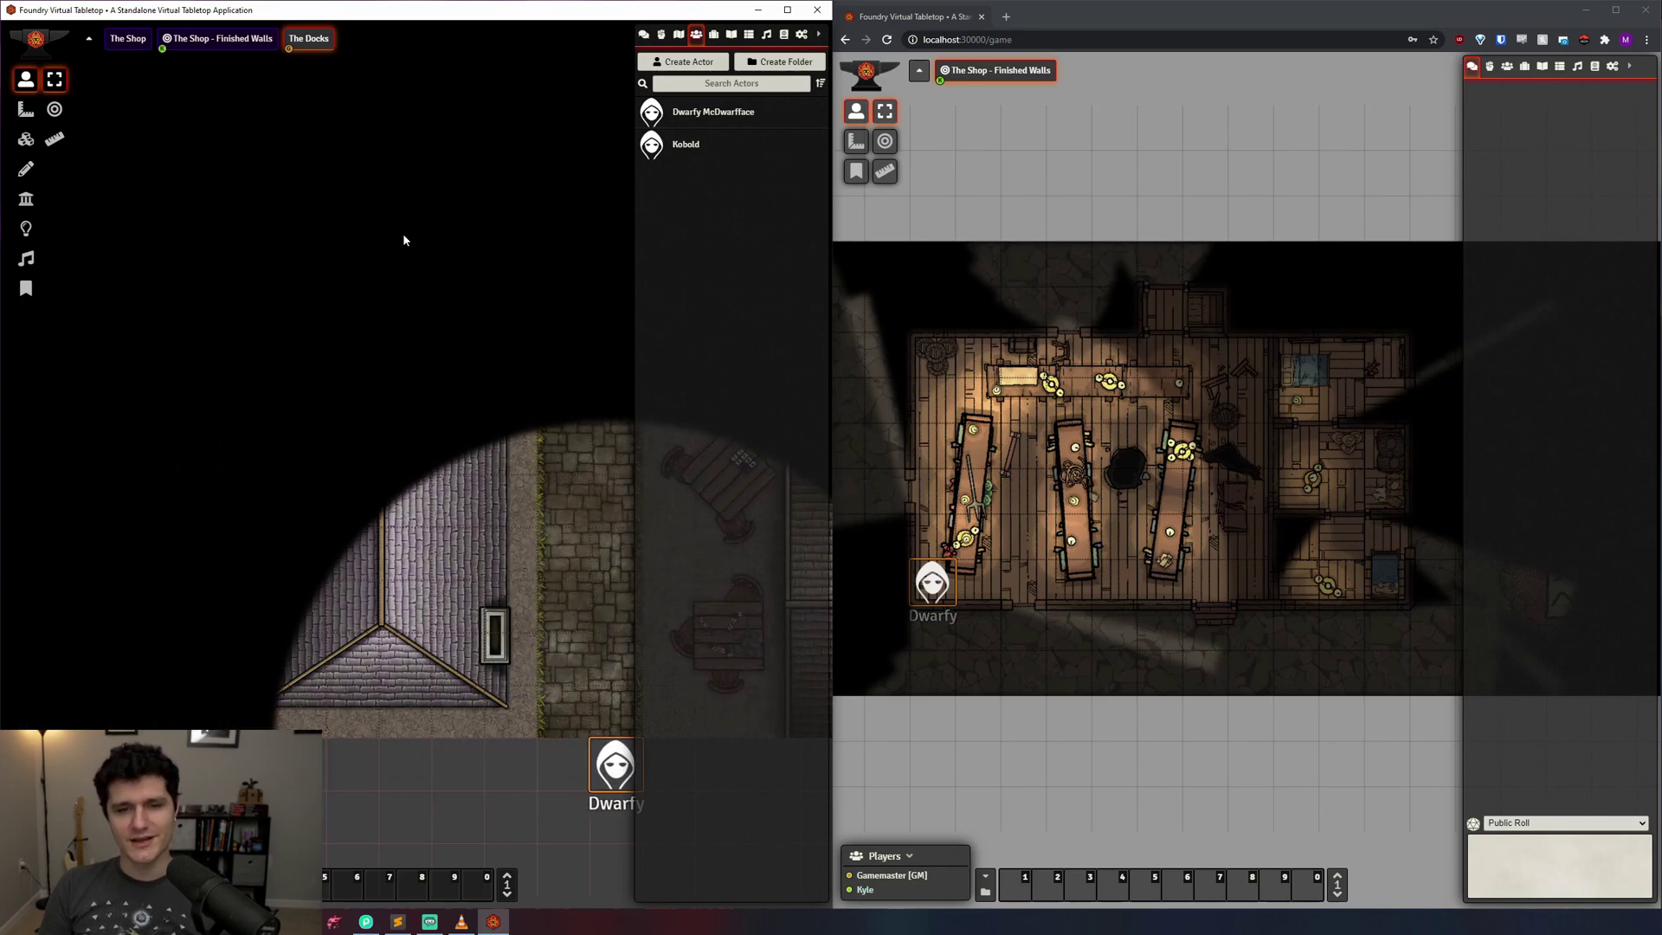
Move Dwarfy up the building's east side and back onto the stone path north of the roof, and deselect the token
key(Up)
key(Up)
key(Up)
key(Up)
key(Up)
key(Up)
key(Left)
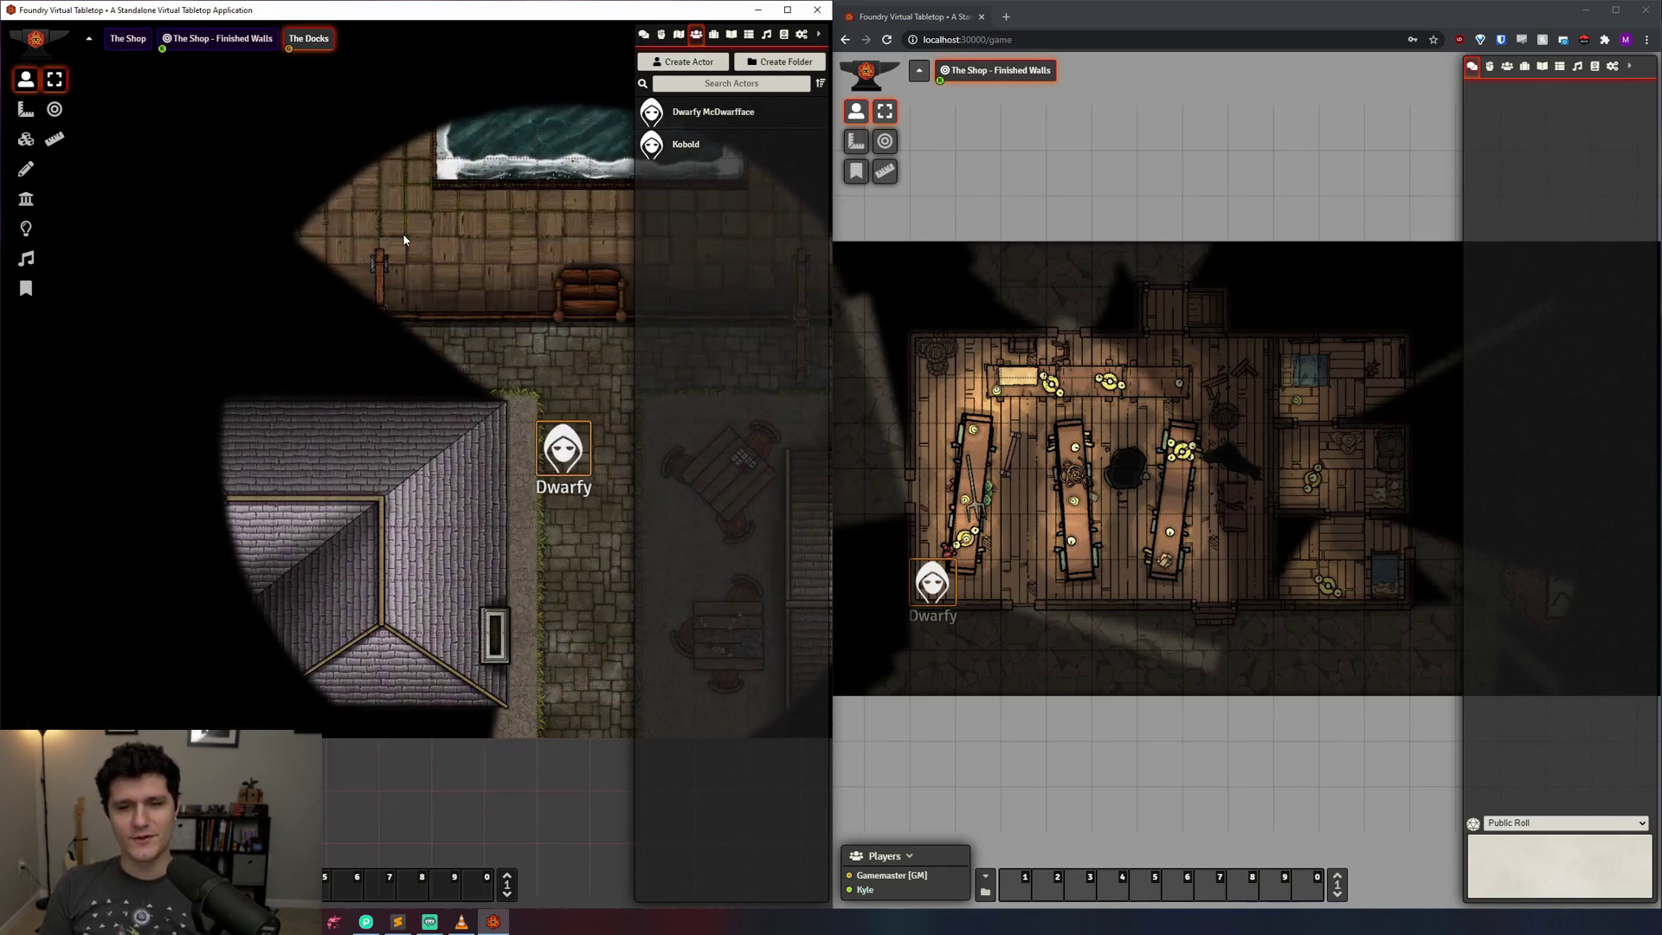
key(Up)
key(Up)
key(Left)
key(Left)
key(Left)
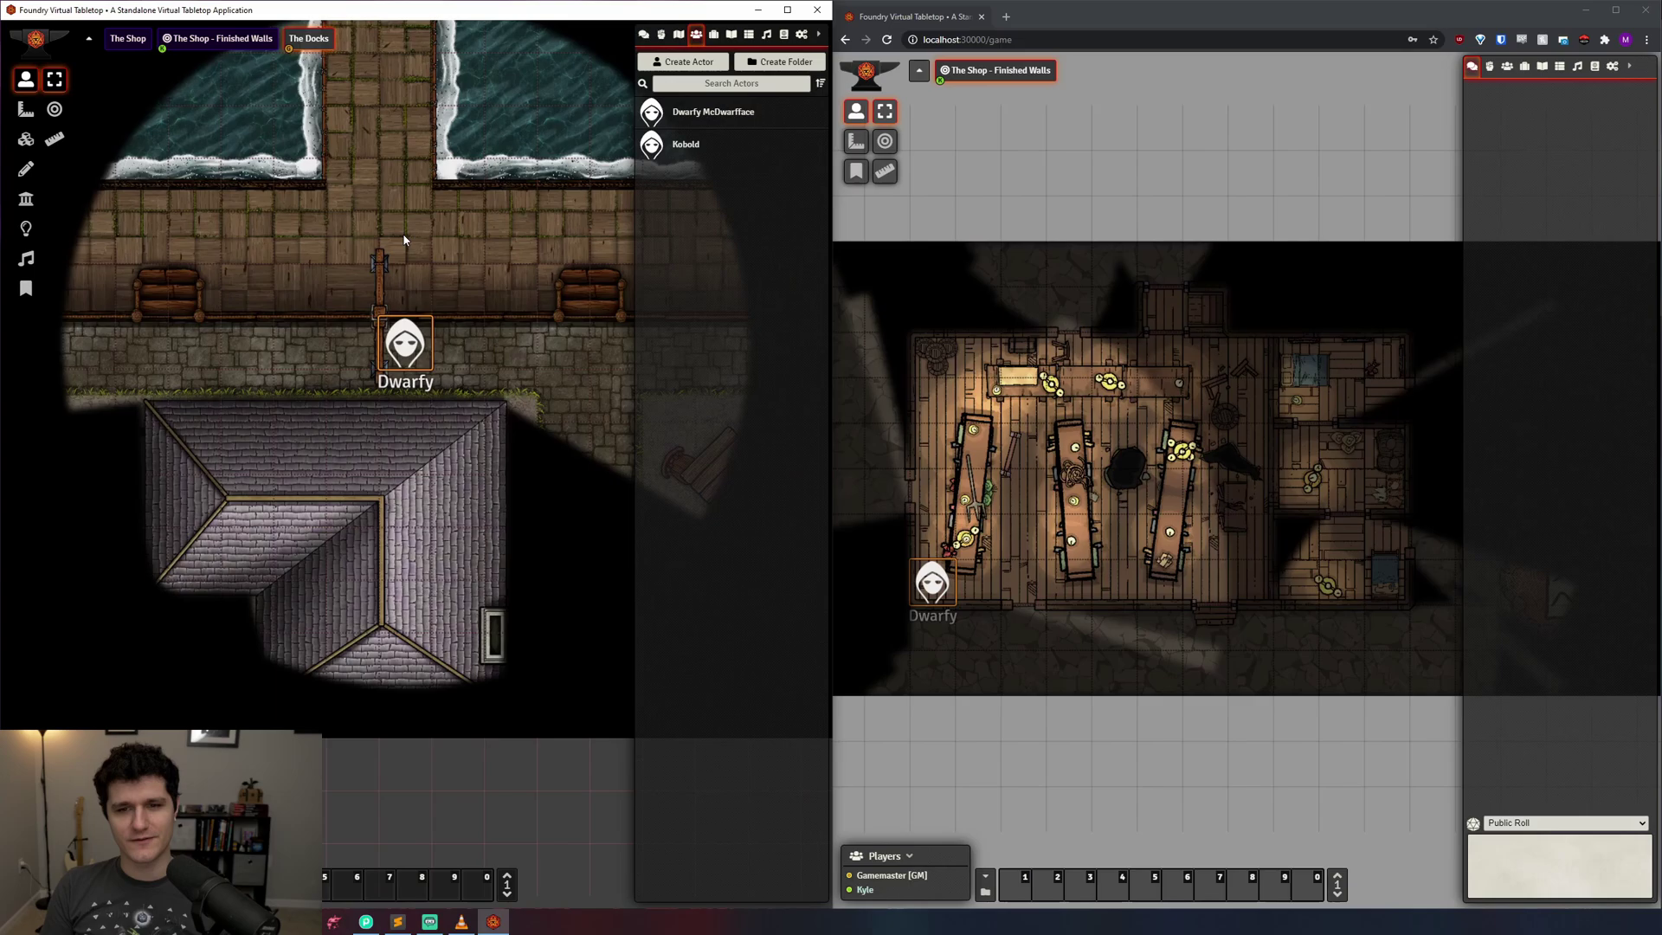
key(Left)
drag(282, 210, 353, 247)
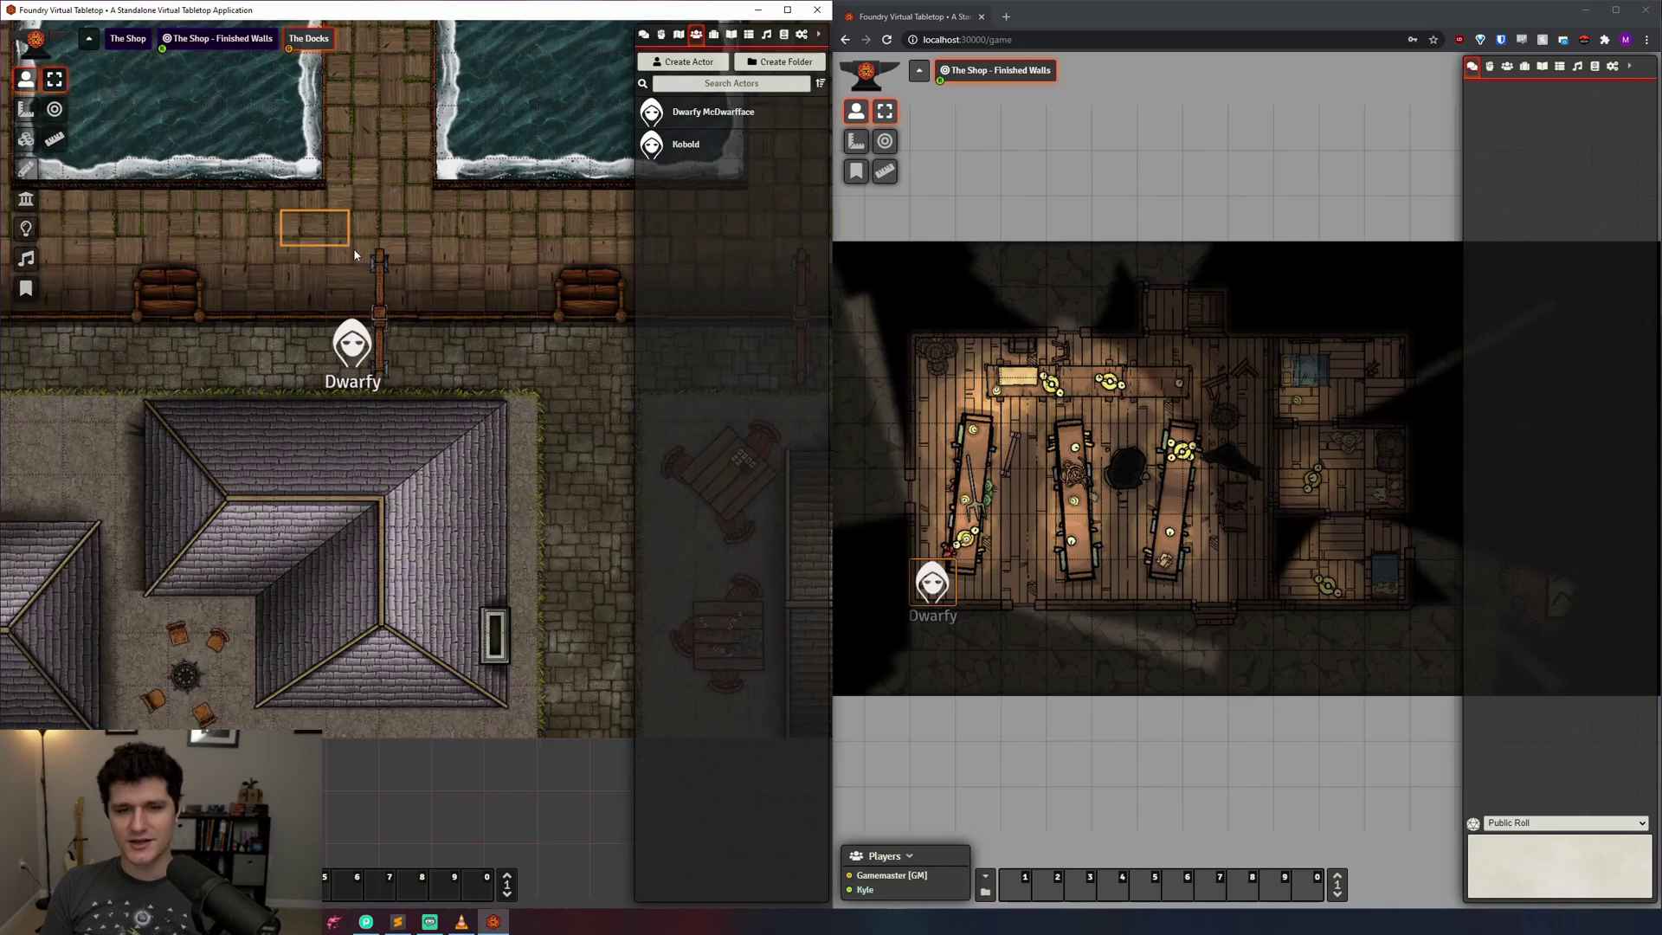
Draw a horizontal basic wall along the dock railing just north of Dwarfy and open its wall configuration
click(26, 198)
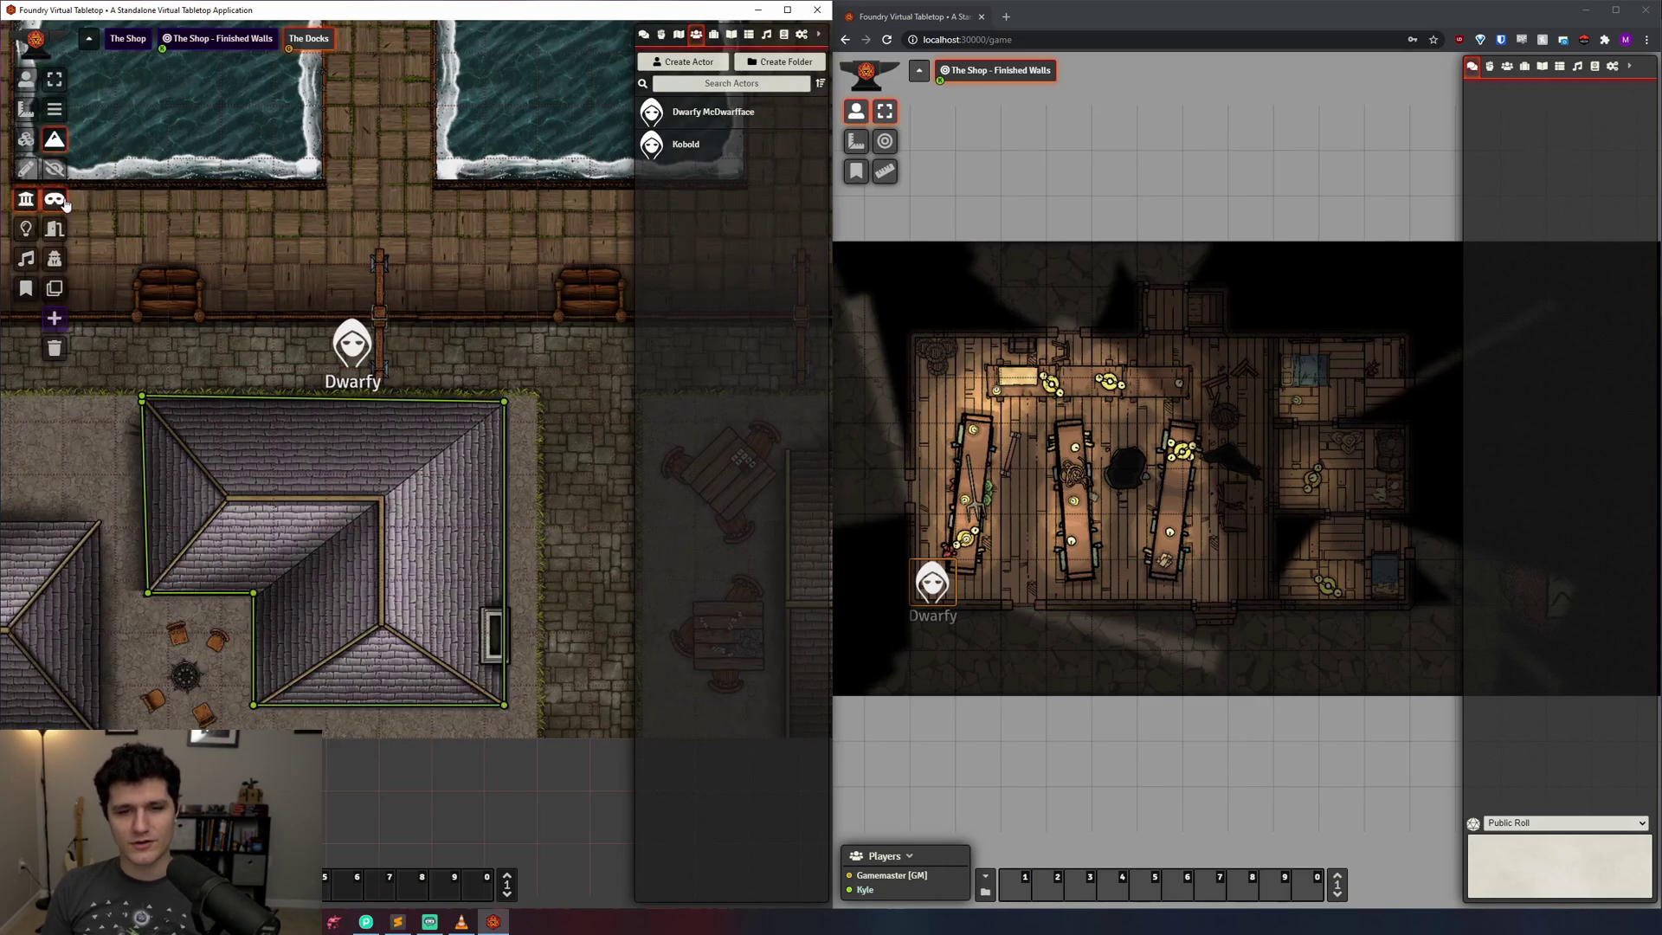
click(57, 113)
scroll(373, 353, down, 5)
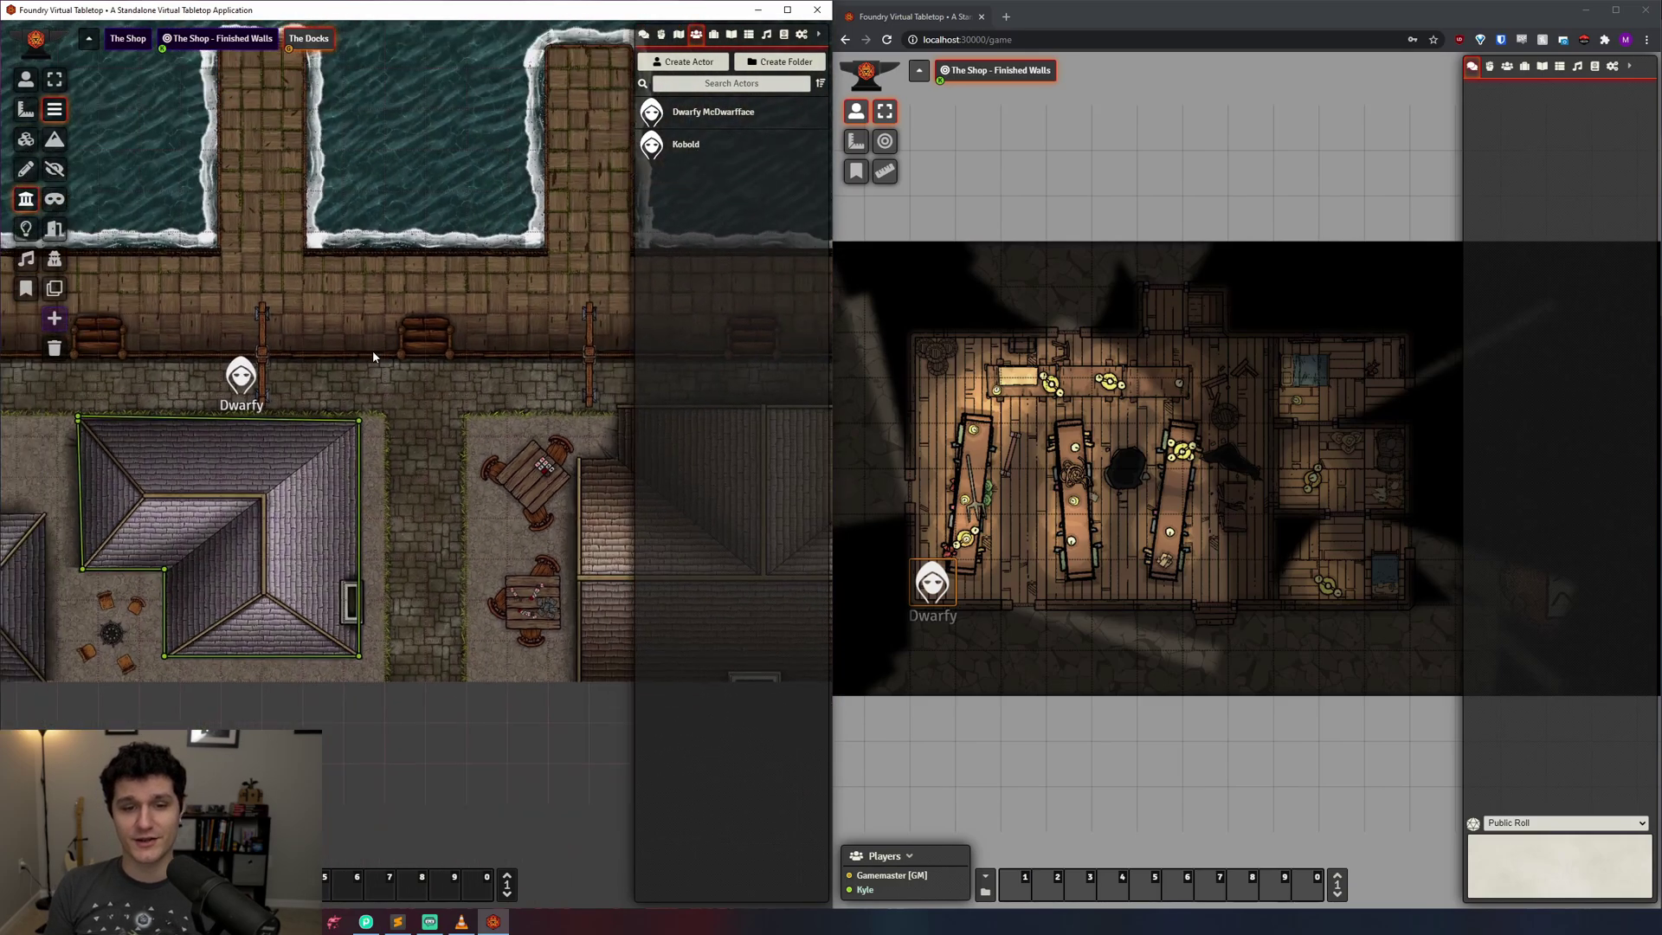
scroll(372, 355, up, 2)
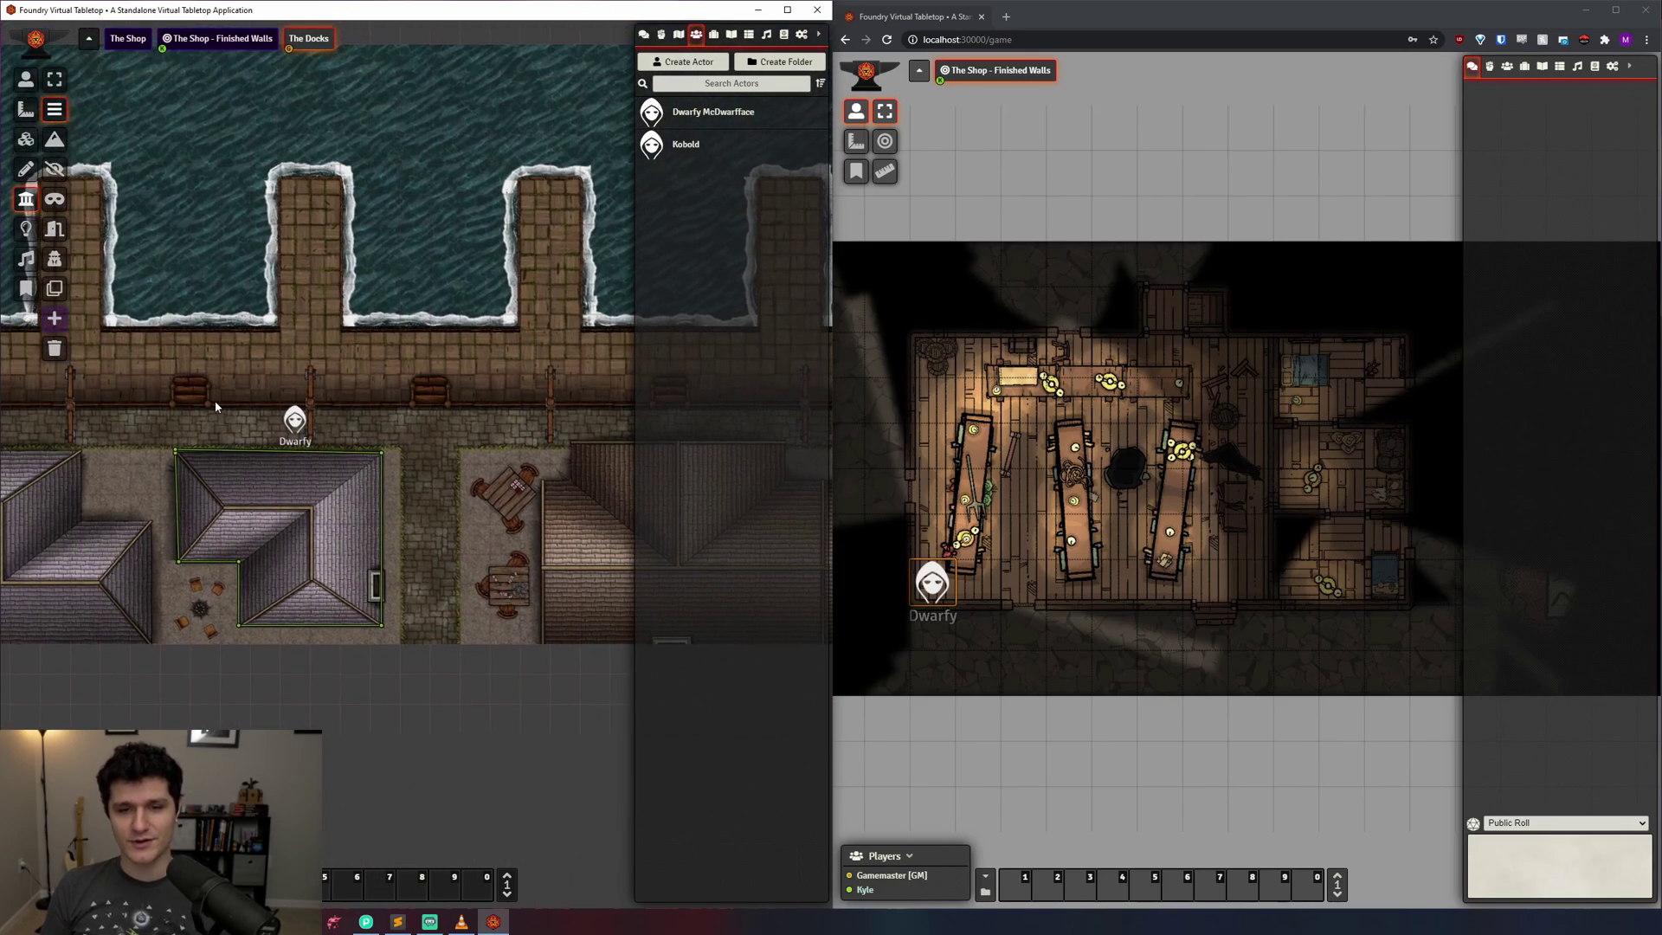
drag(209, 405, 391, 183)
double_click(412, 404)
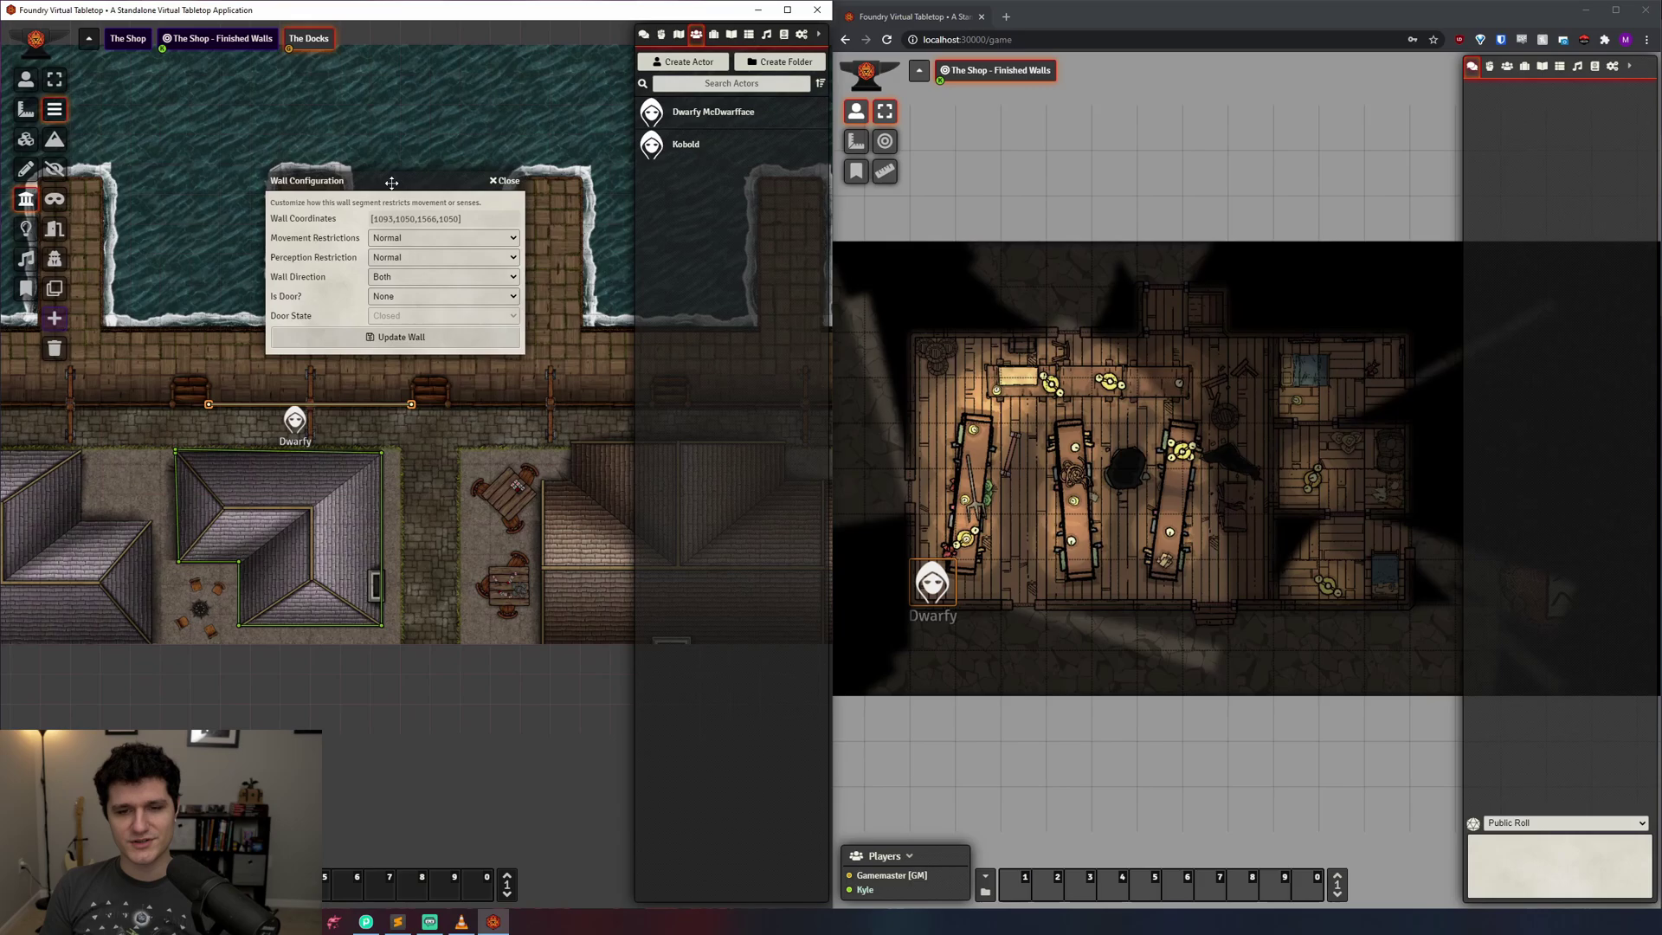
Review the wall's movement and perception restriction options, keeping both at Normal
click(416, 240)
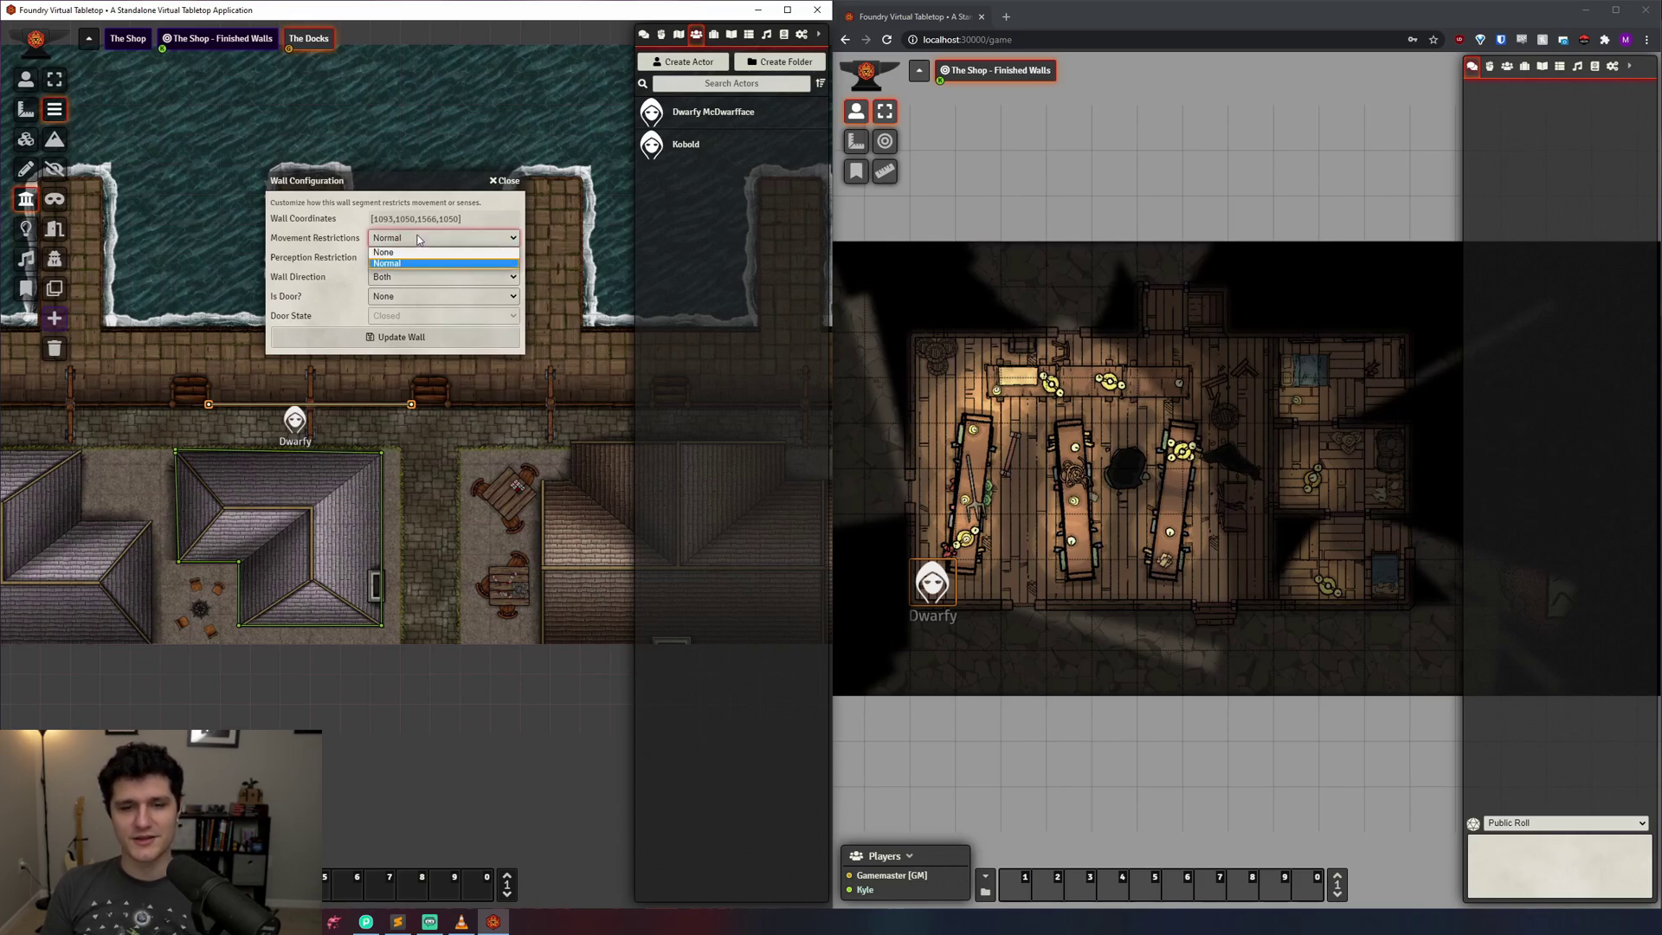
click(417, 239)
click(412, 259)
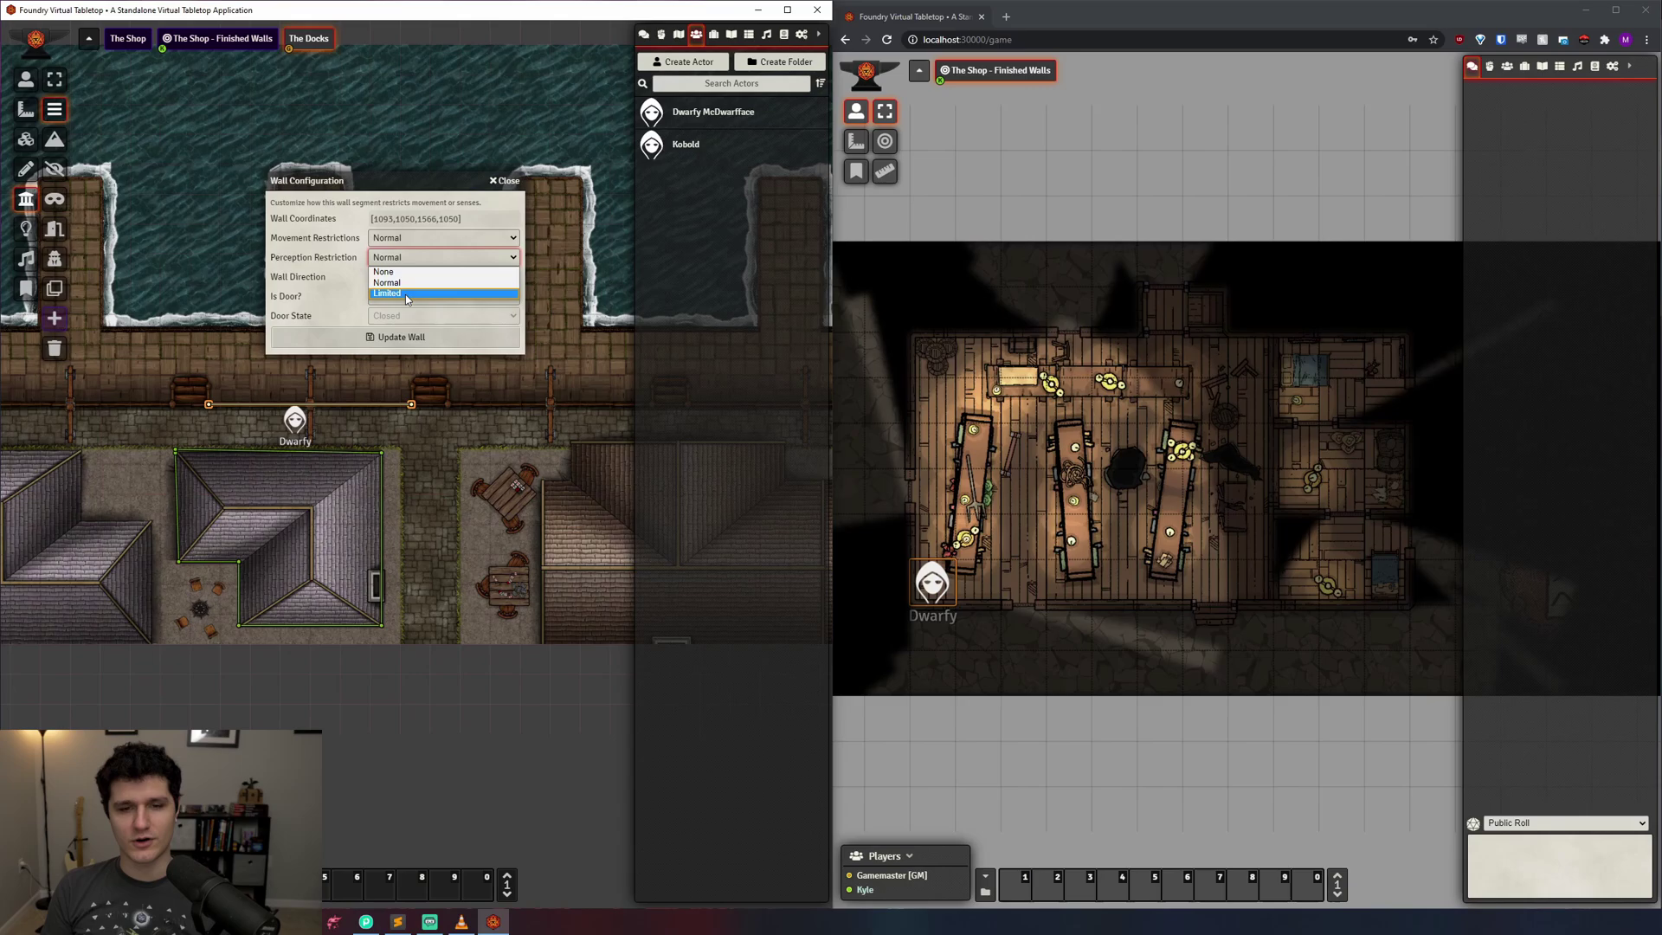
click(406, 284)
Set the wall's direction to Left
click(408, 279)
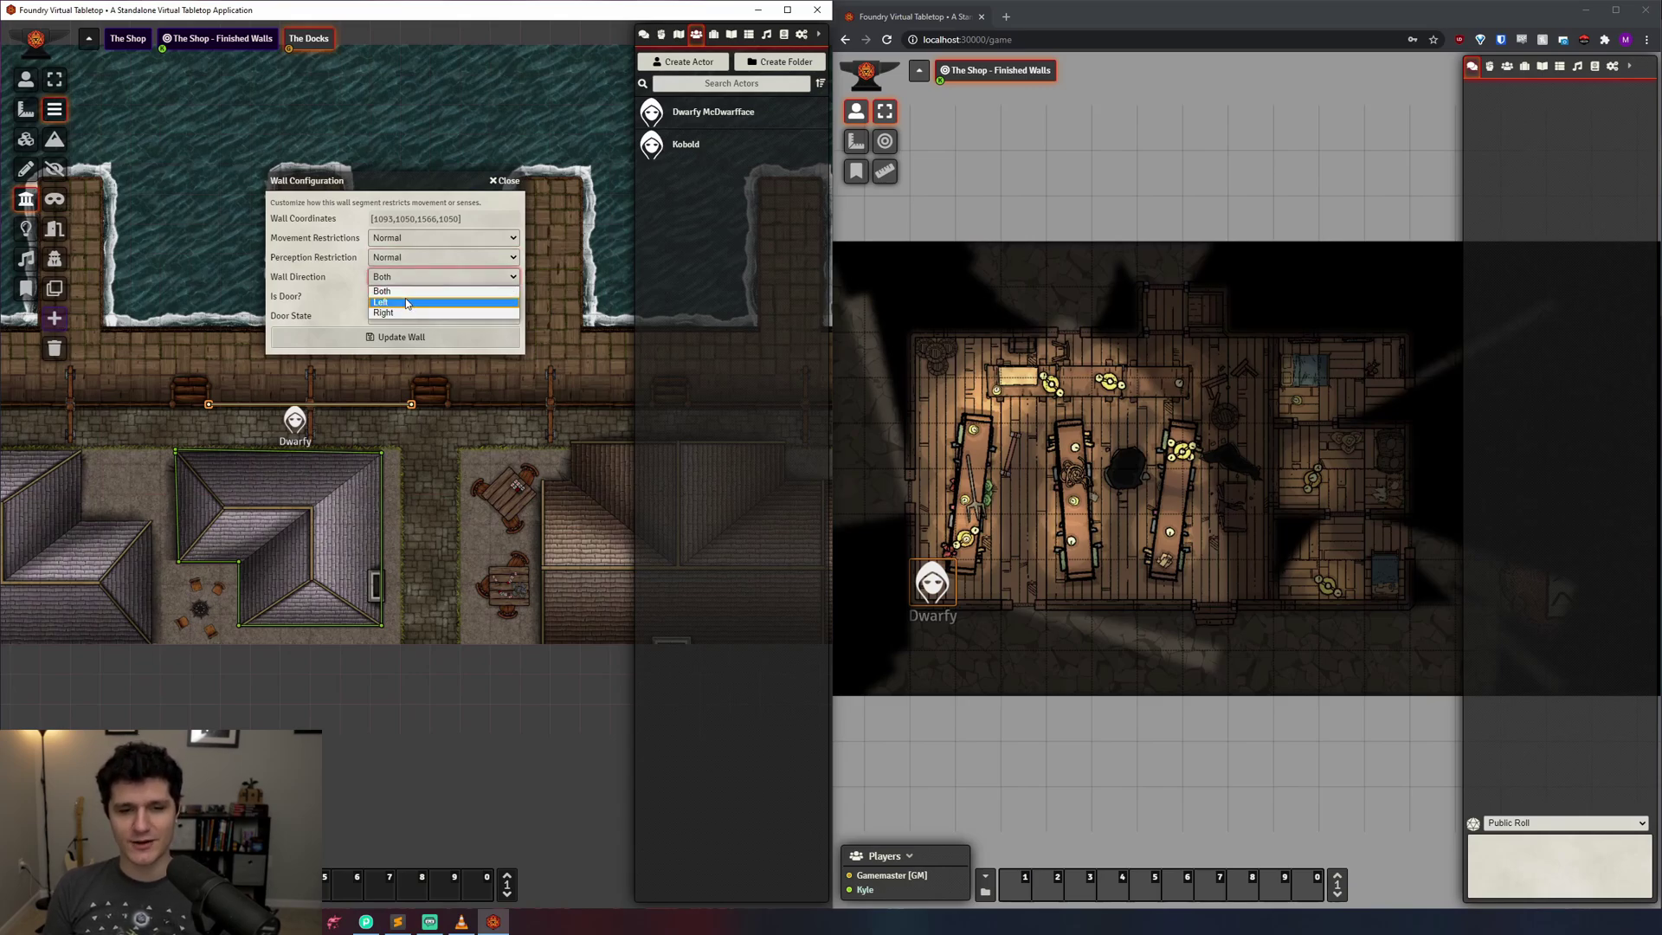
click(406, 302)
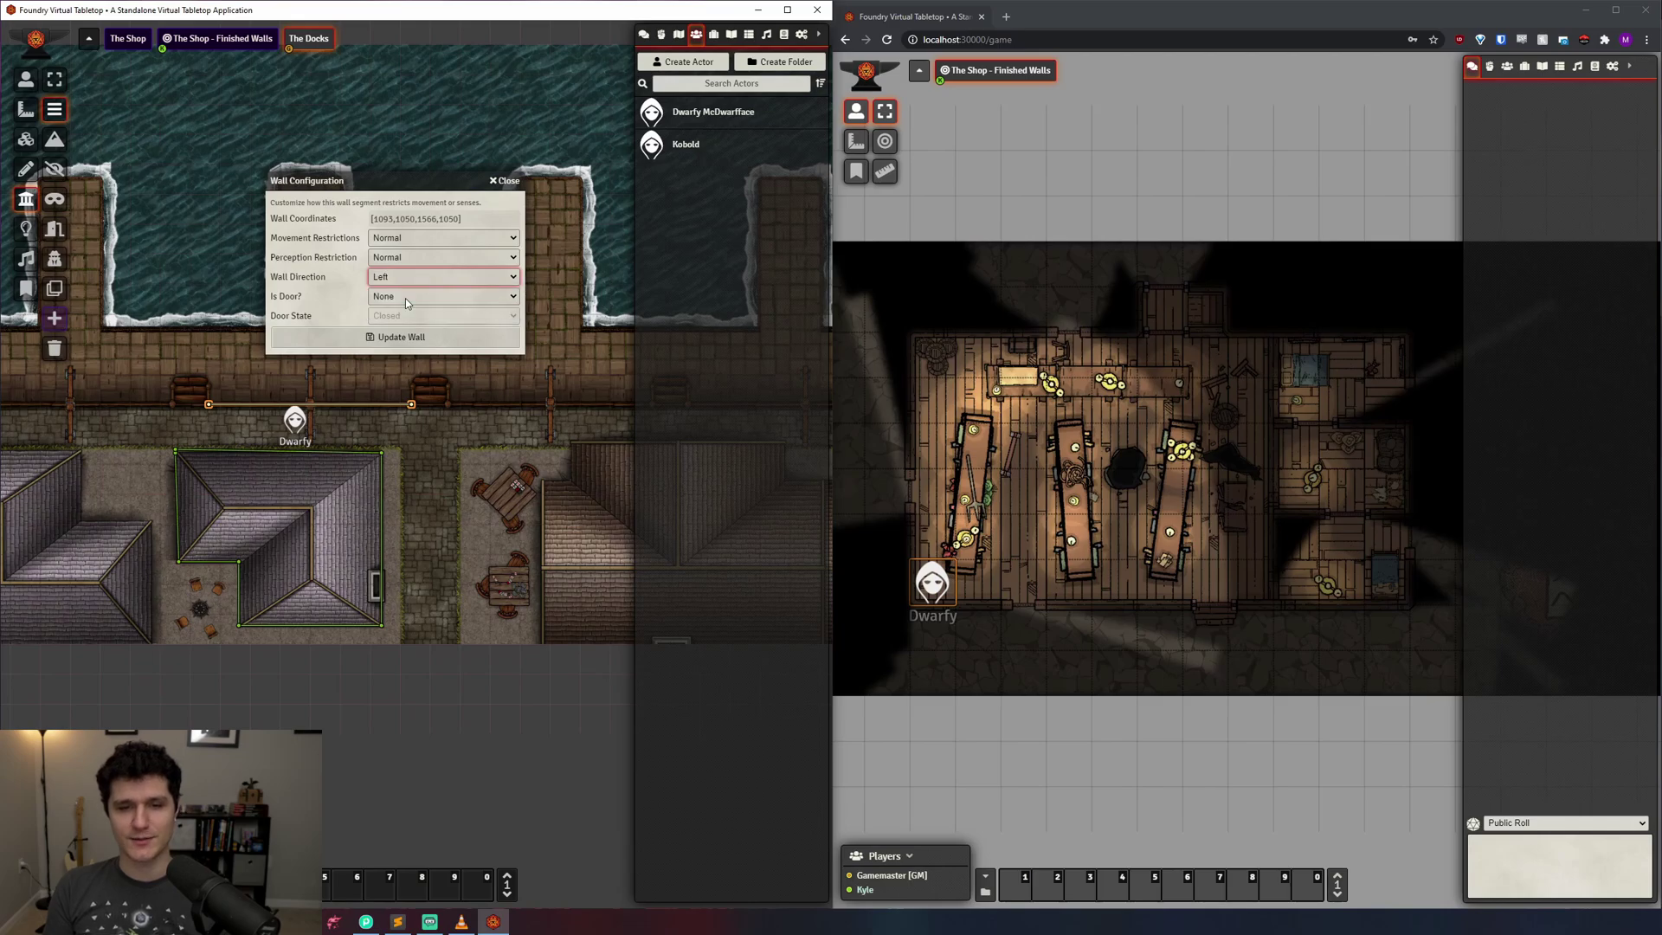
click(407, 278)
click(407, 279)
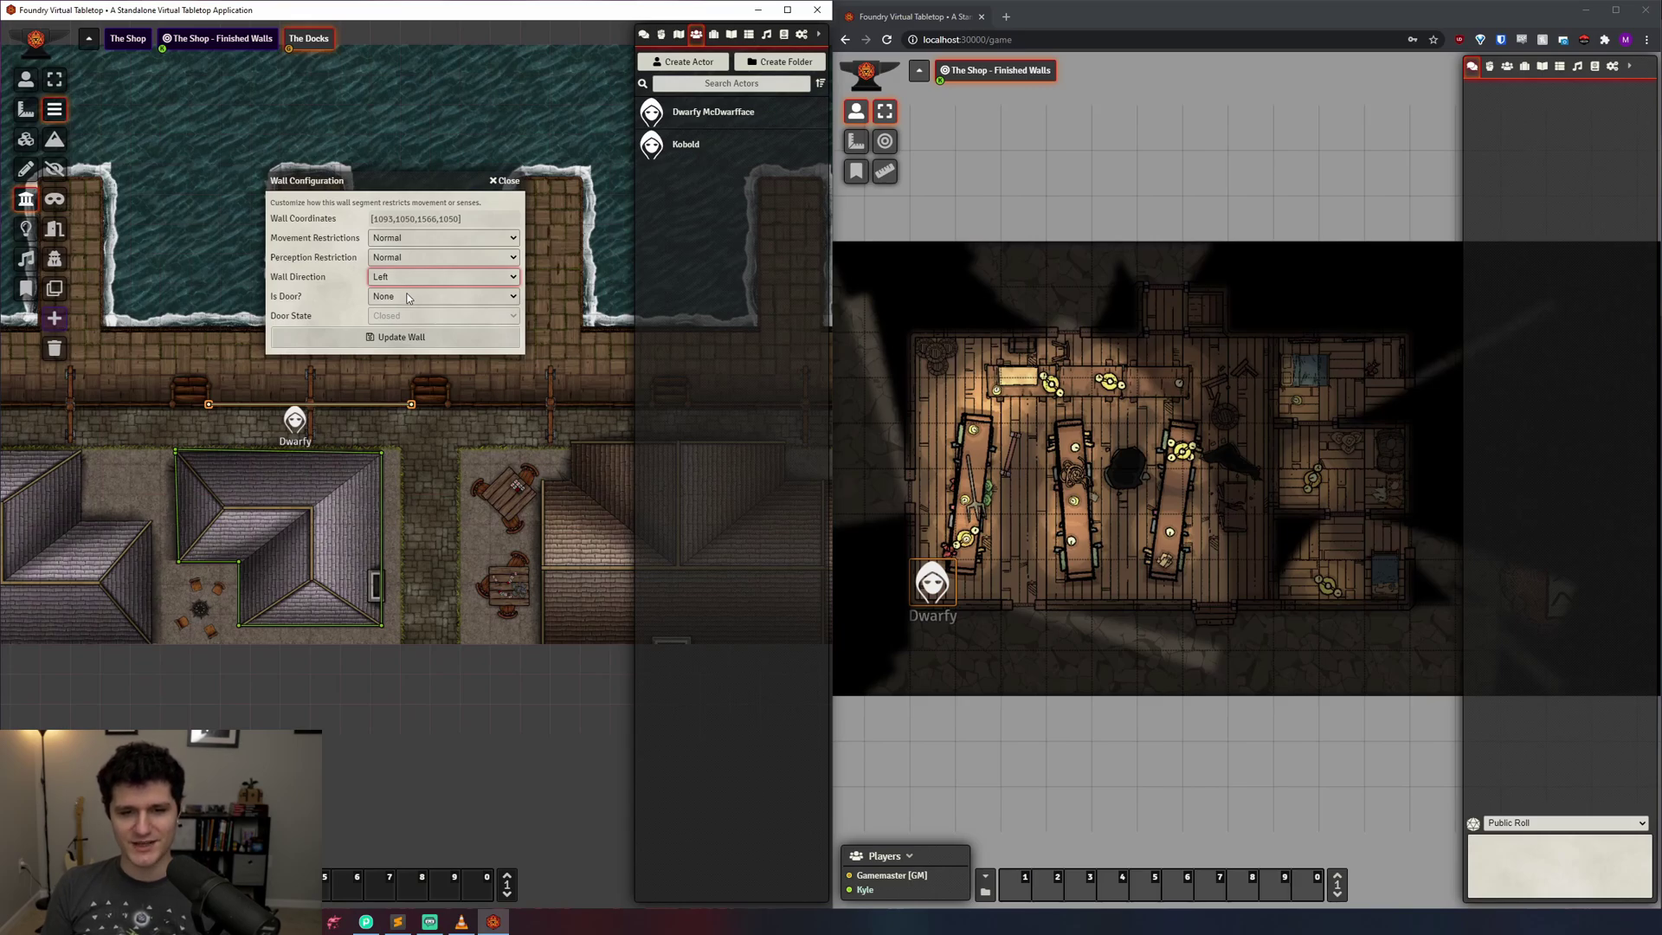
Review the wall's door options, keep Is Door? at None, and apply the configuration to the wall
click(404, 299)
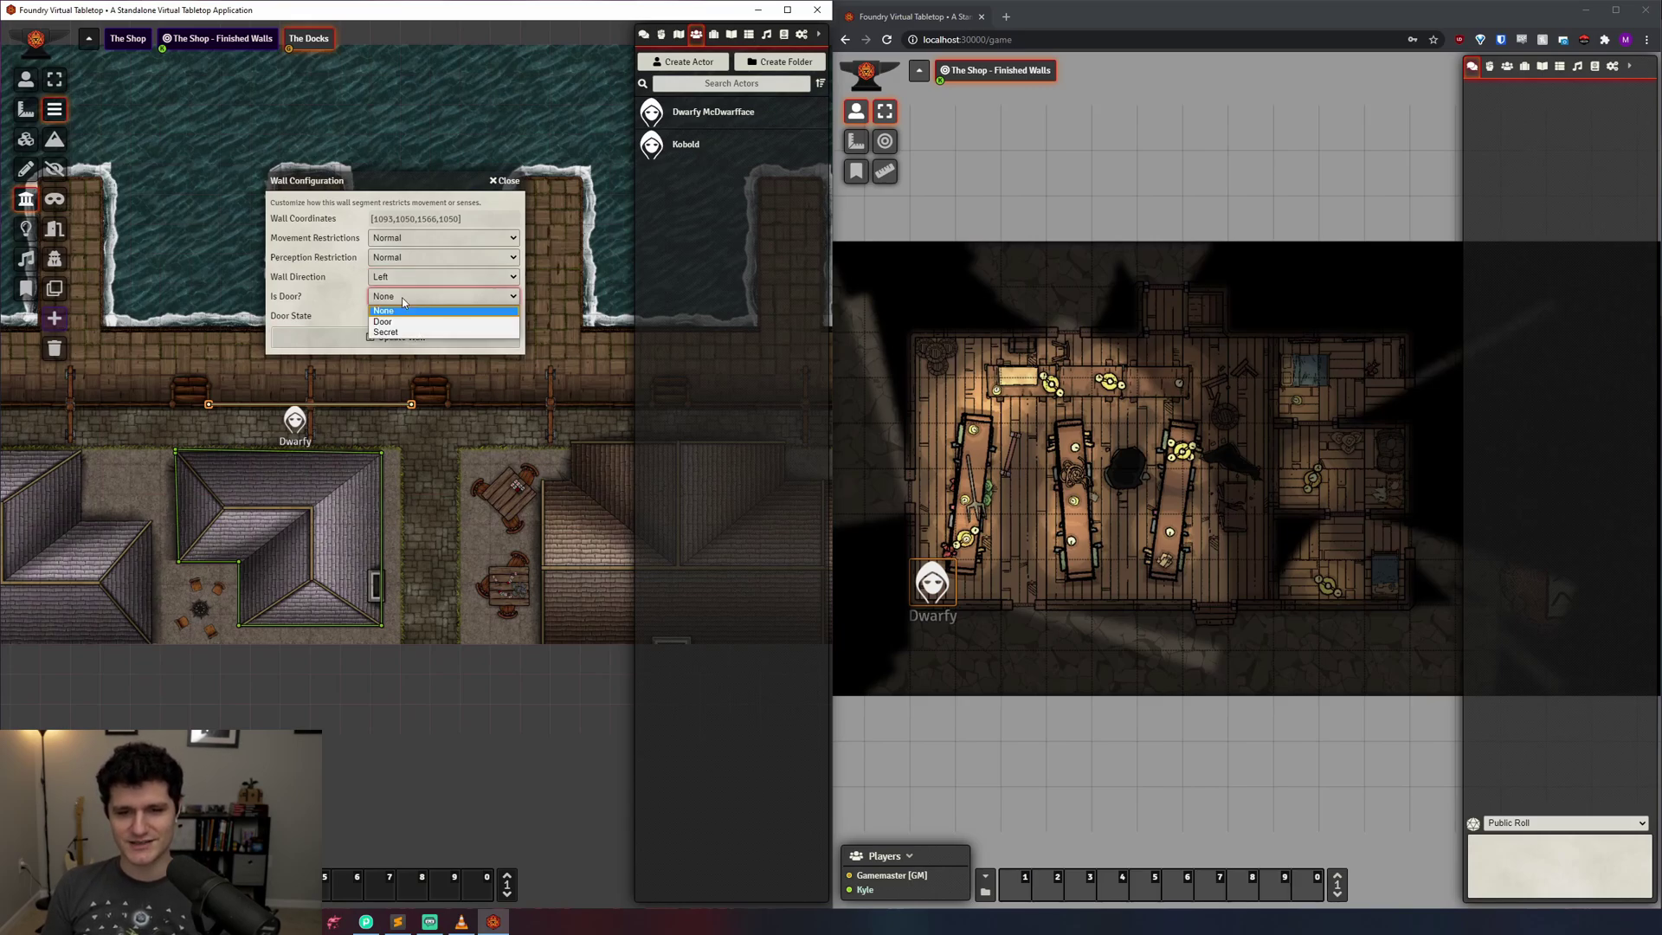
click(400, 321)
click(400, 298)
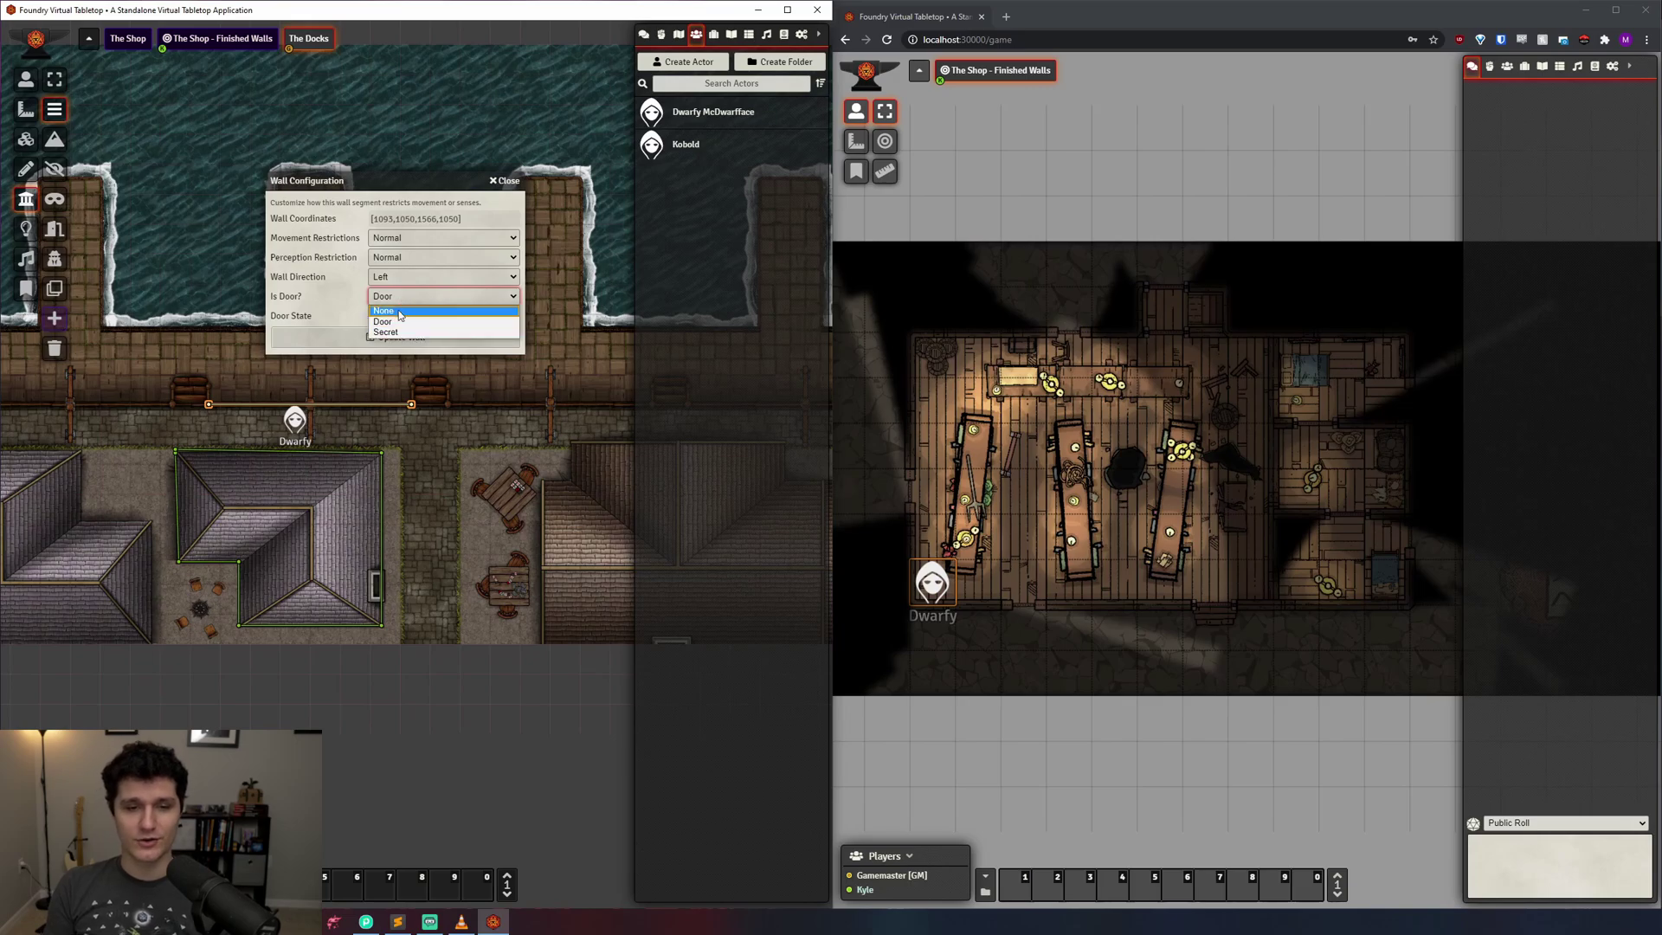
click(400, 311)
click(401, 297)
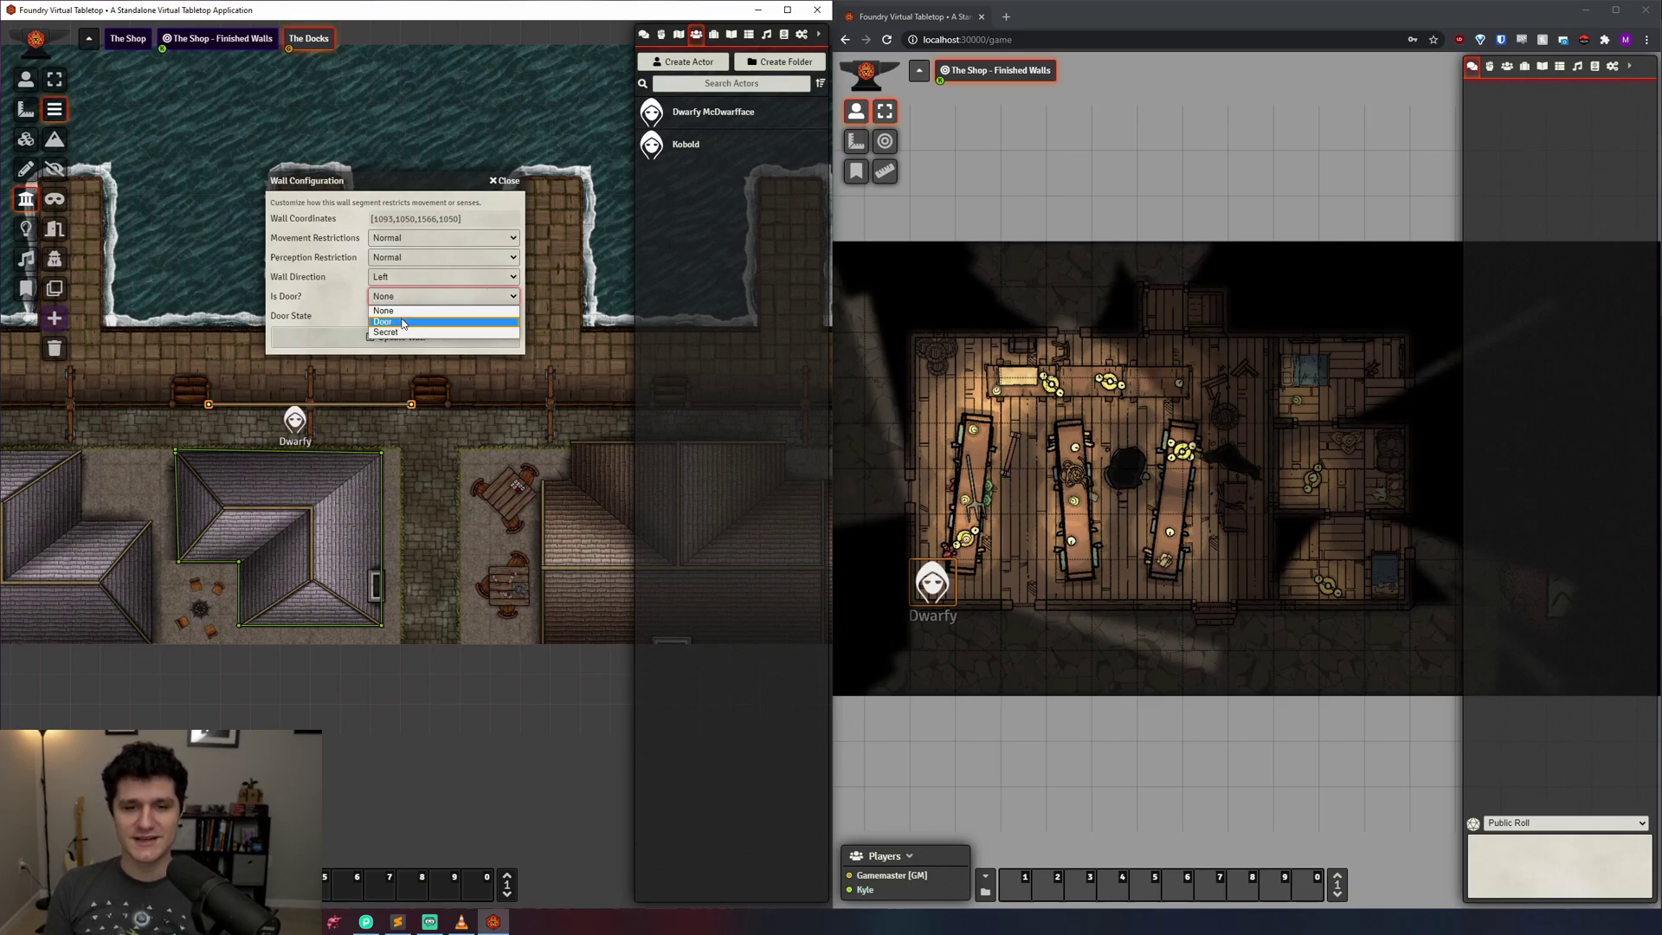
click(399, 312)
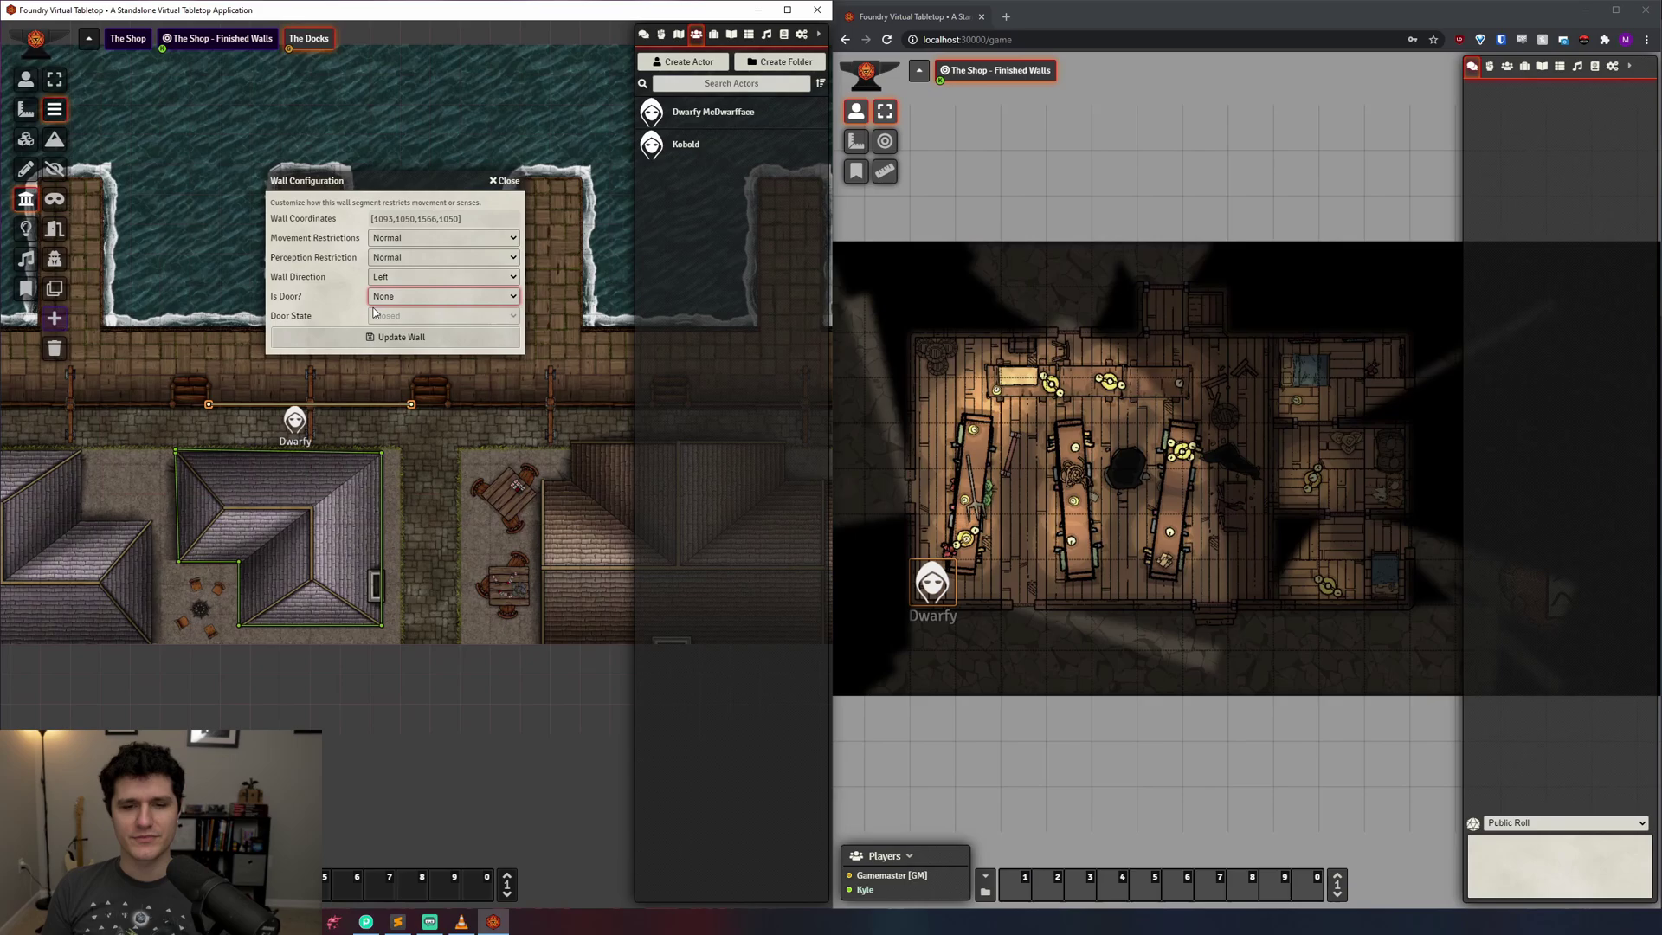
click(358, 307)
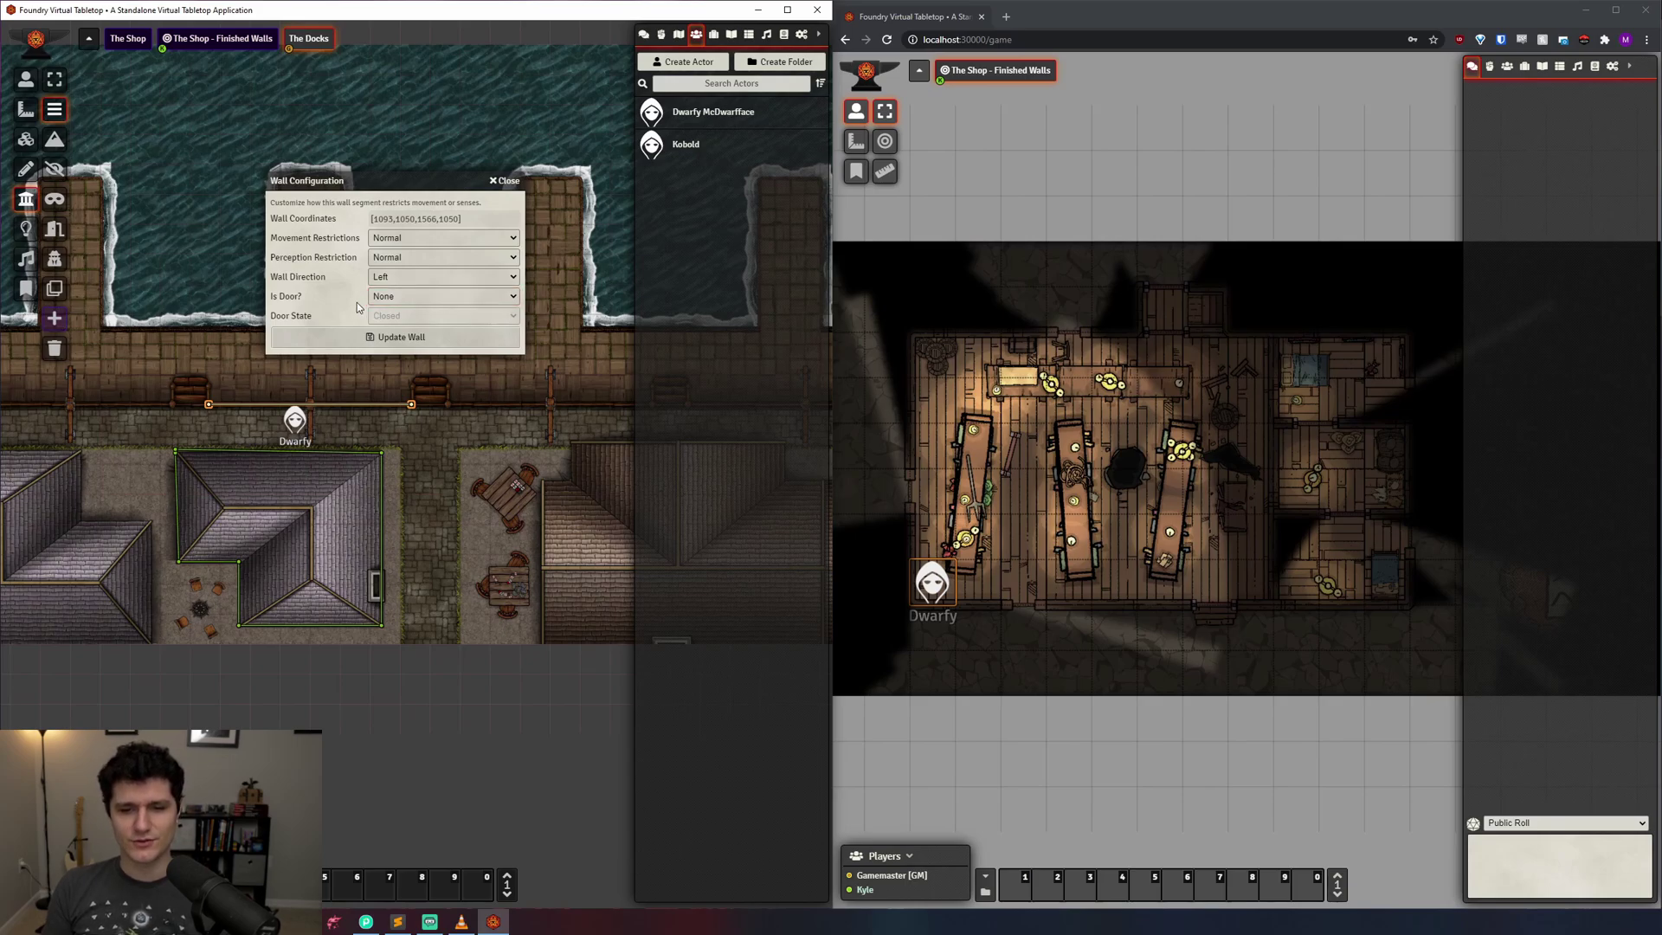
click(396, 337)
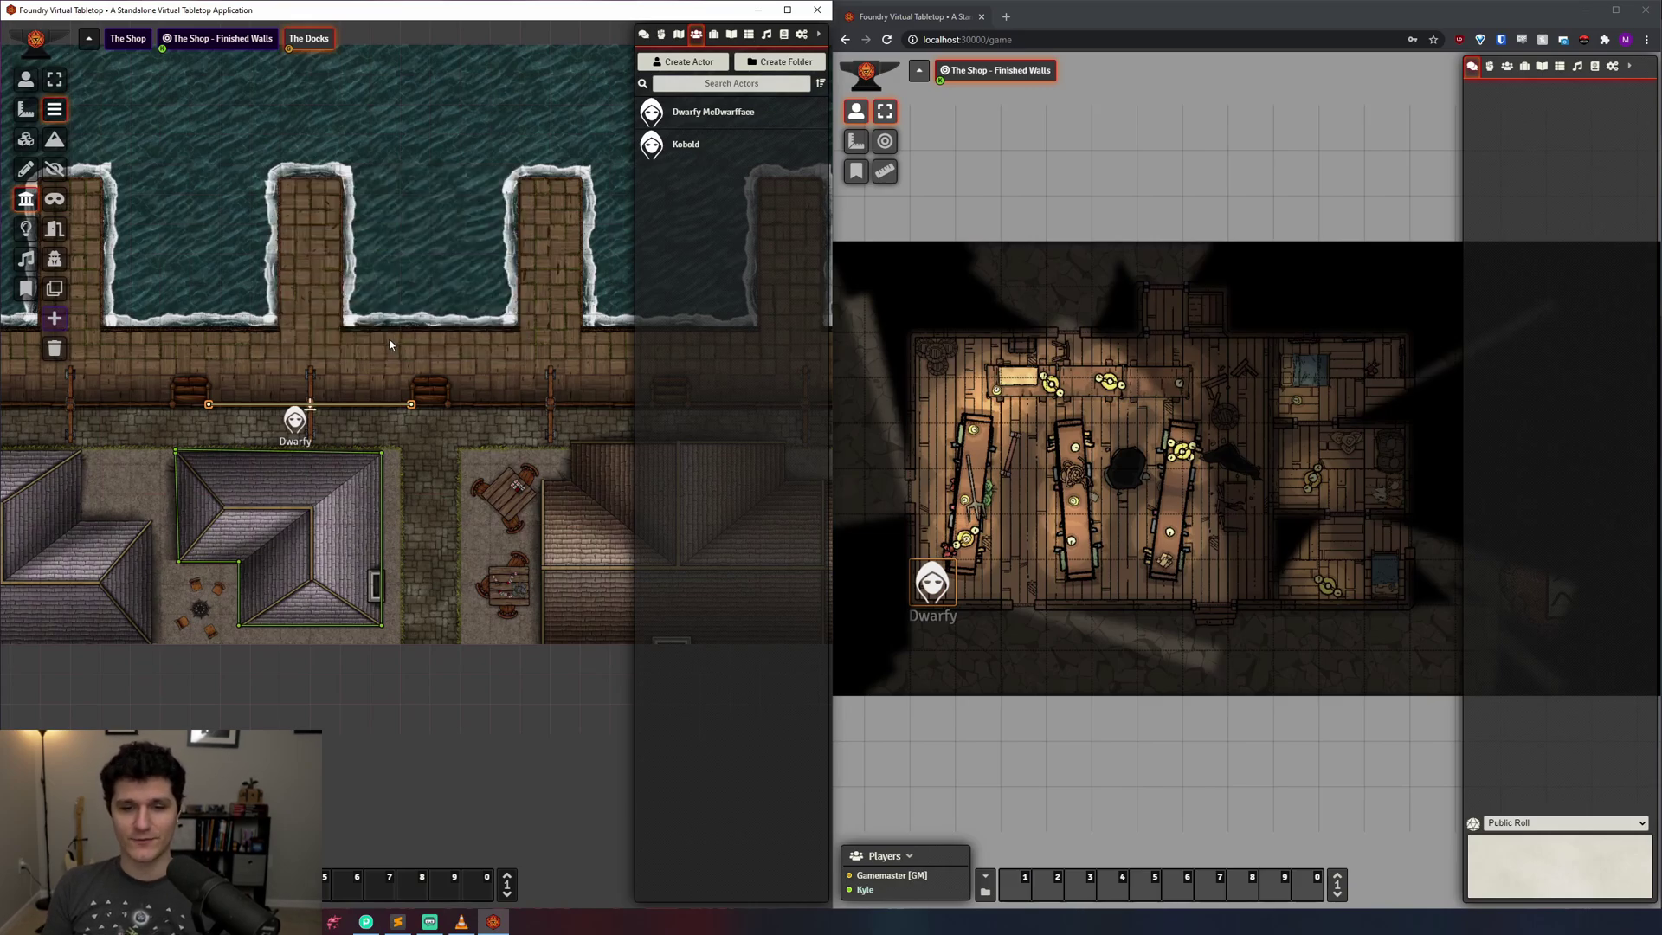
Move Dwarfy north through the one-way wall onto the dock, and west along the railing to the wall's end
click(25, 79)
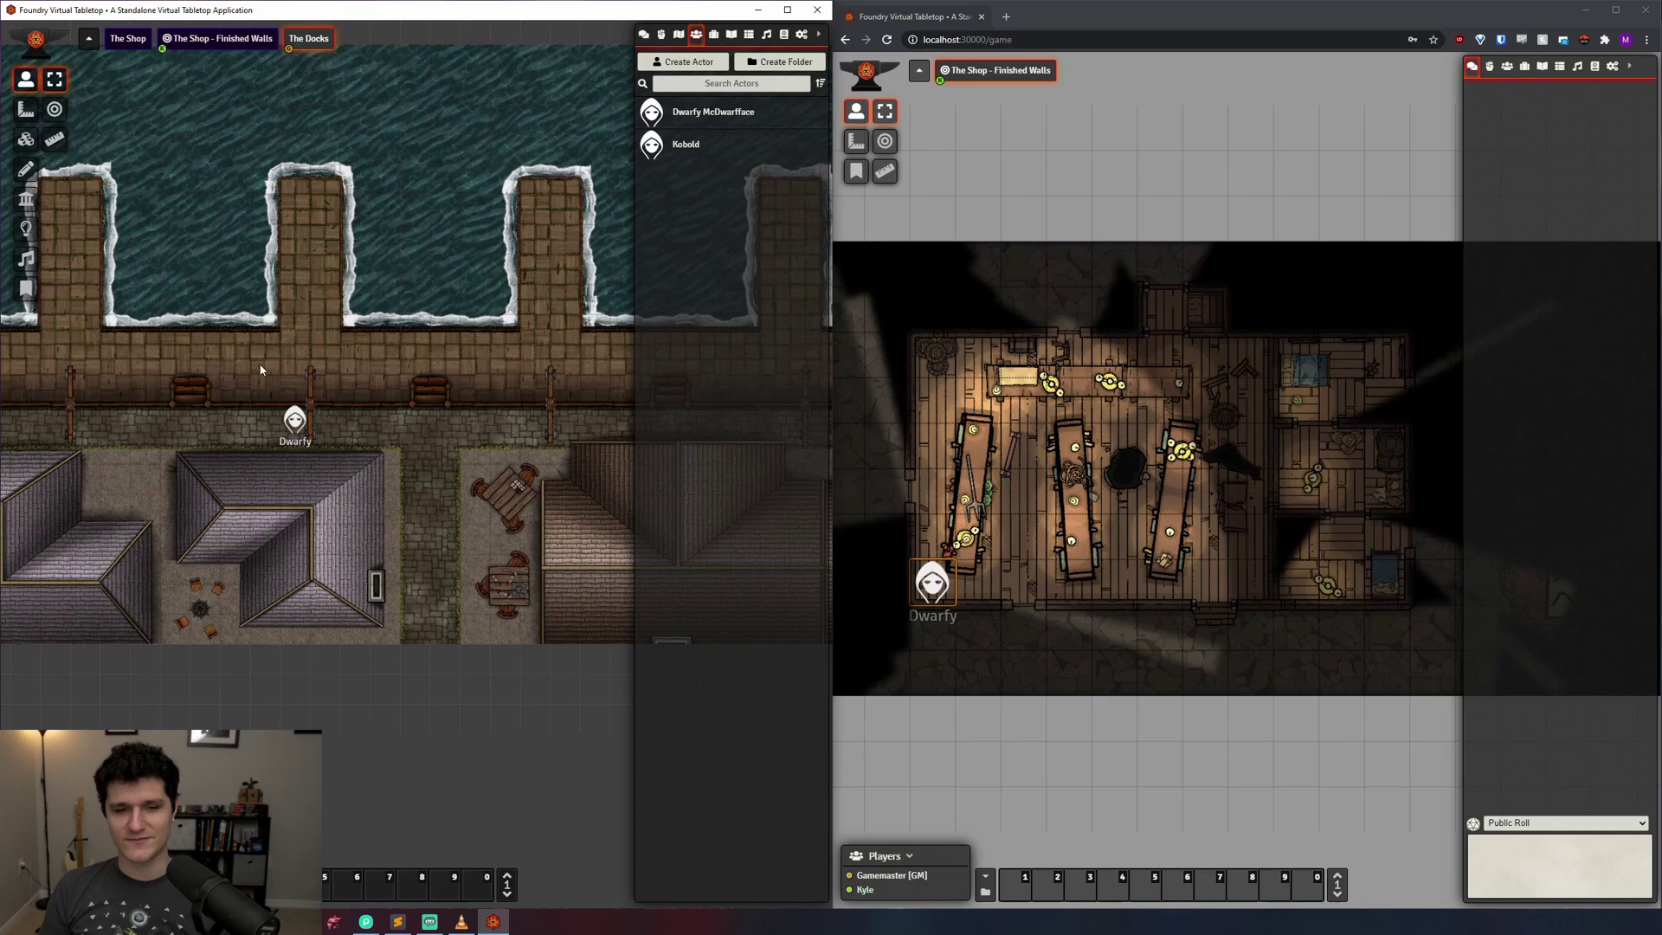
click(294, 420)
key(Up)
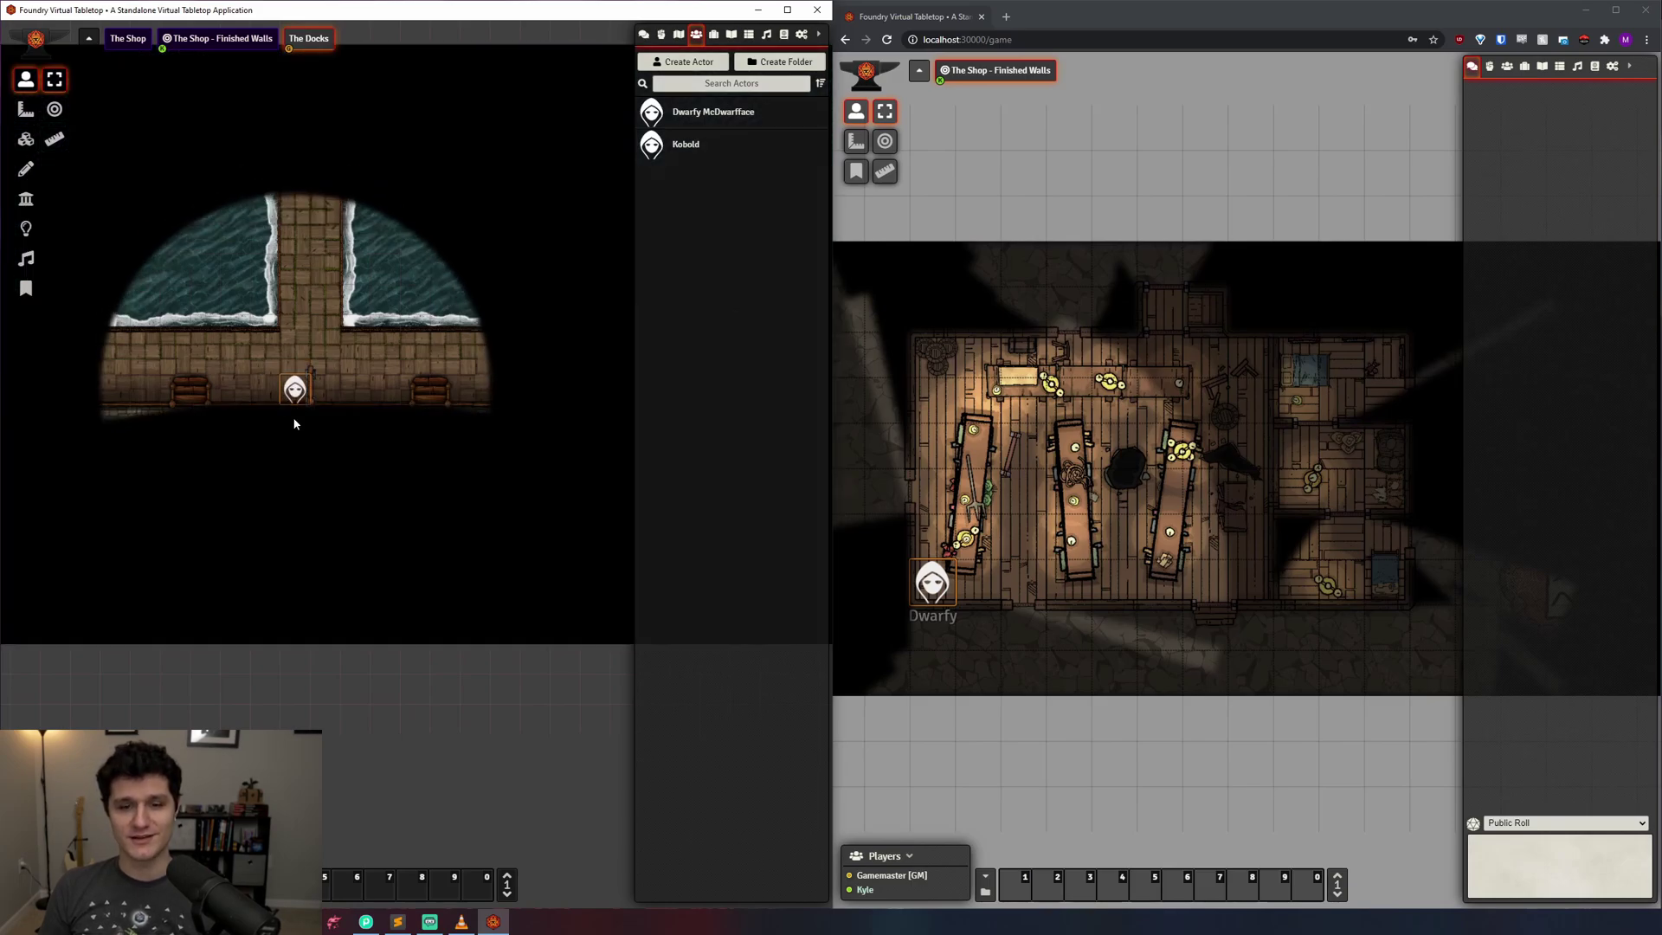
key(Left)
key(Left)
key(Left)
key(Left)
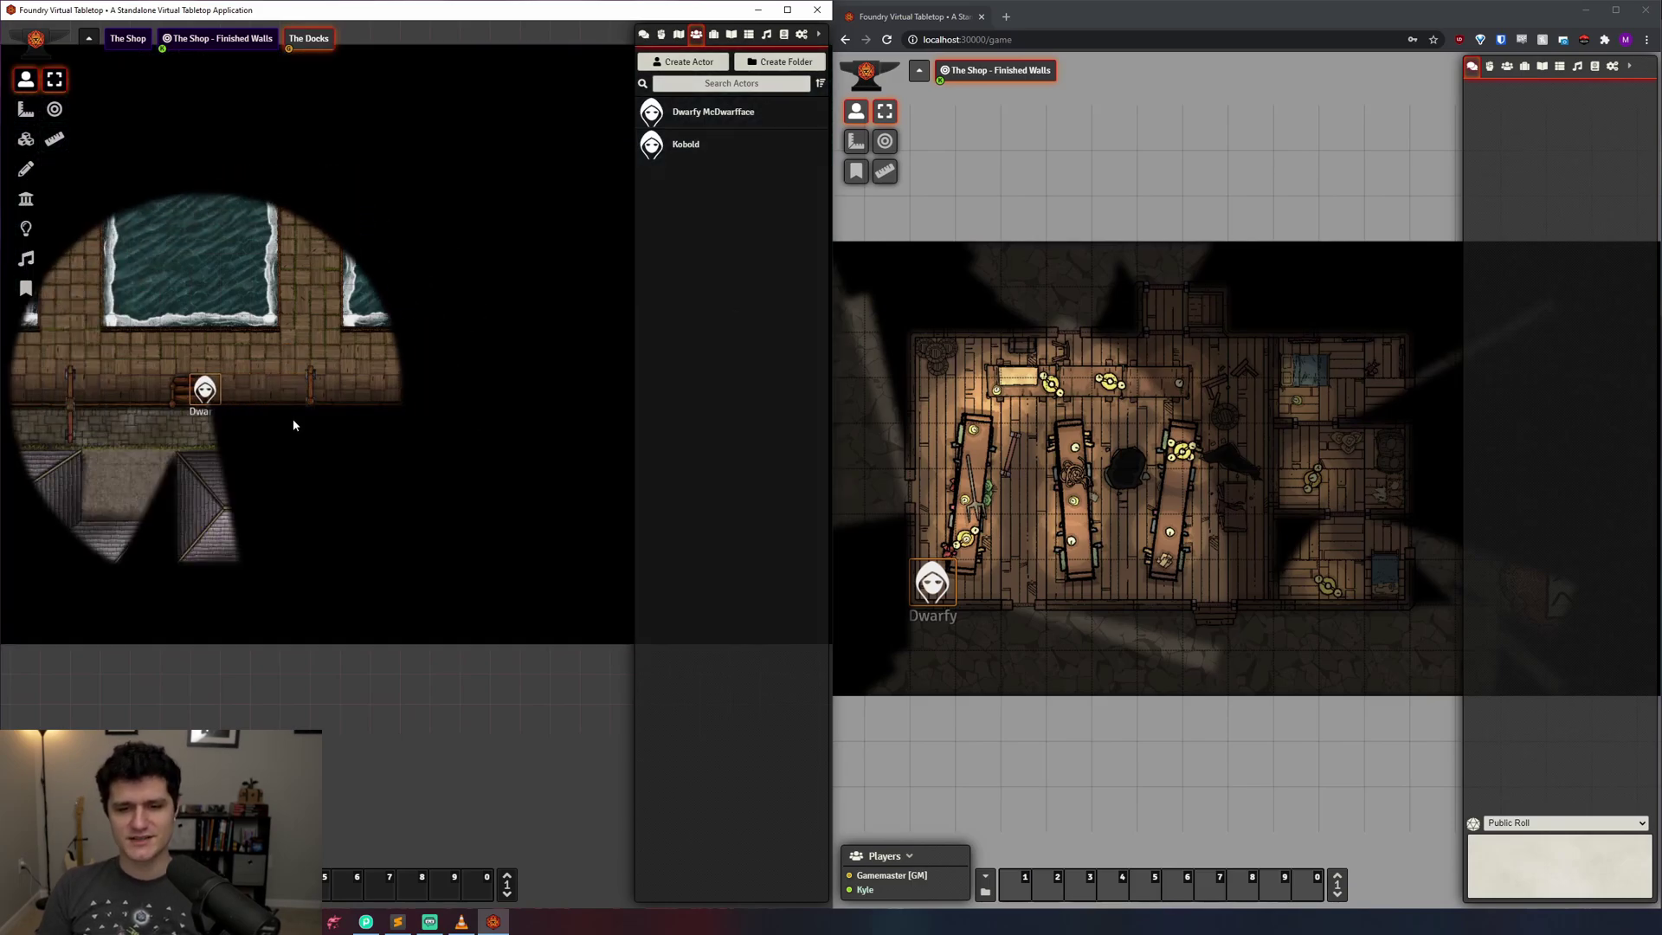
Bring Dwarfy south onto the stone path, east behind the one-way wall, and north through it onto the dock again
key(Down)
key(Right)
key(Right)
key(Right)
key(Up)
key(Up)
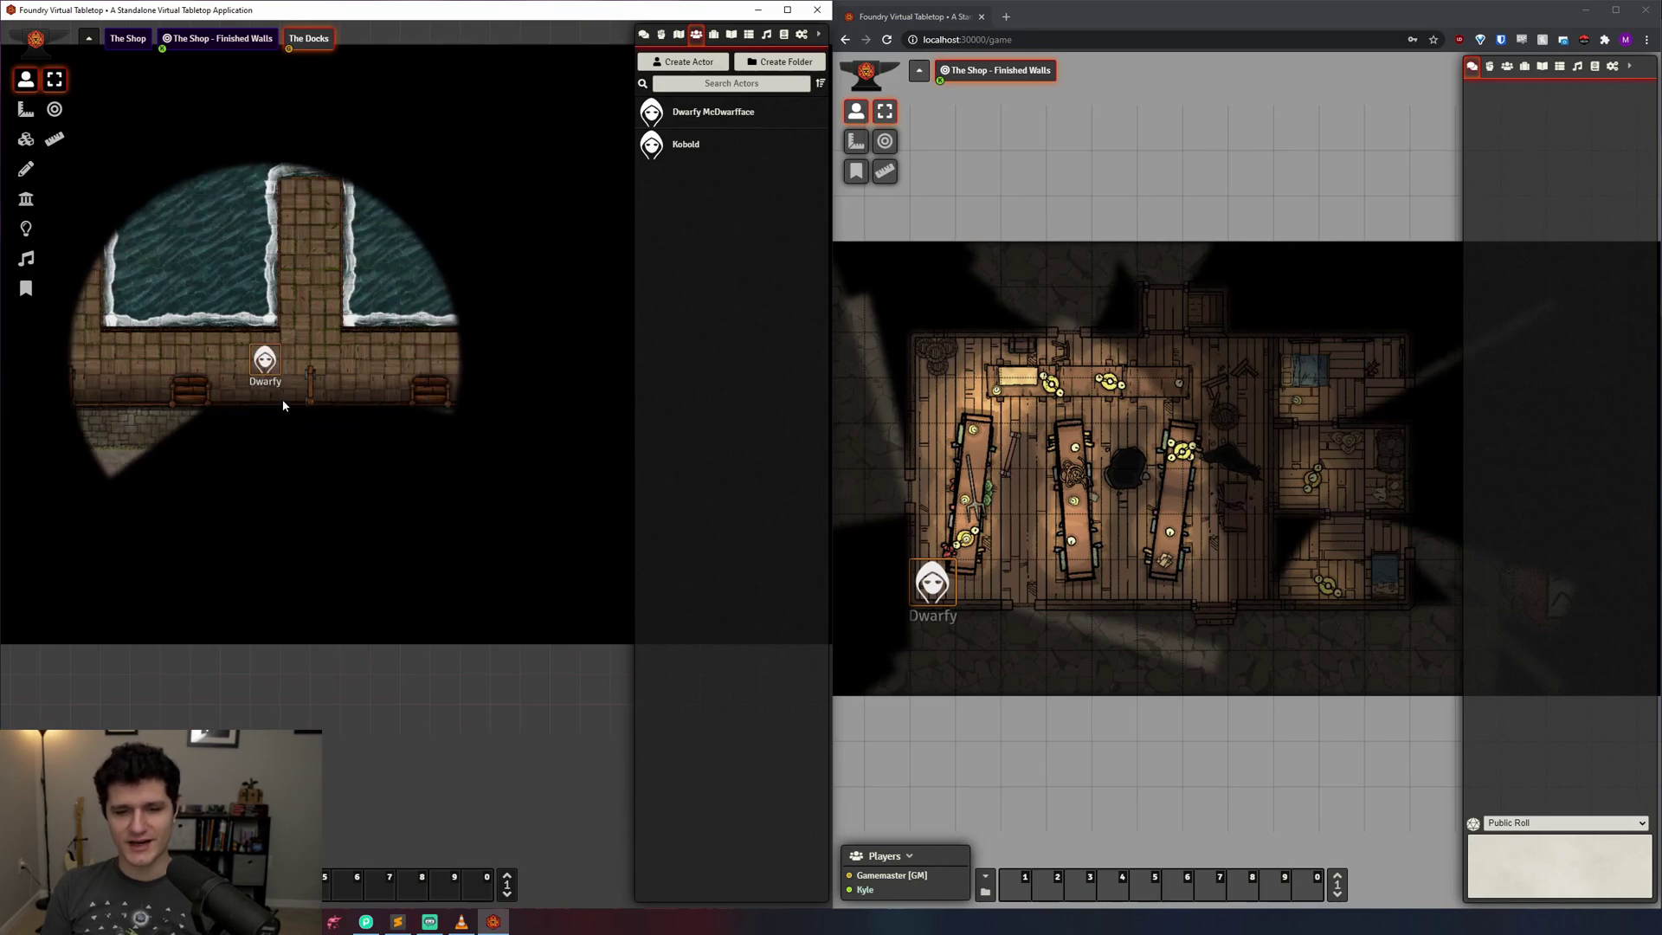
Set the Perception Restriction of all walls around the building south of the path to Normal
click(27, 199)
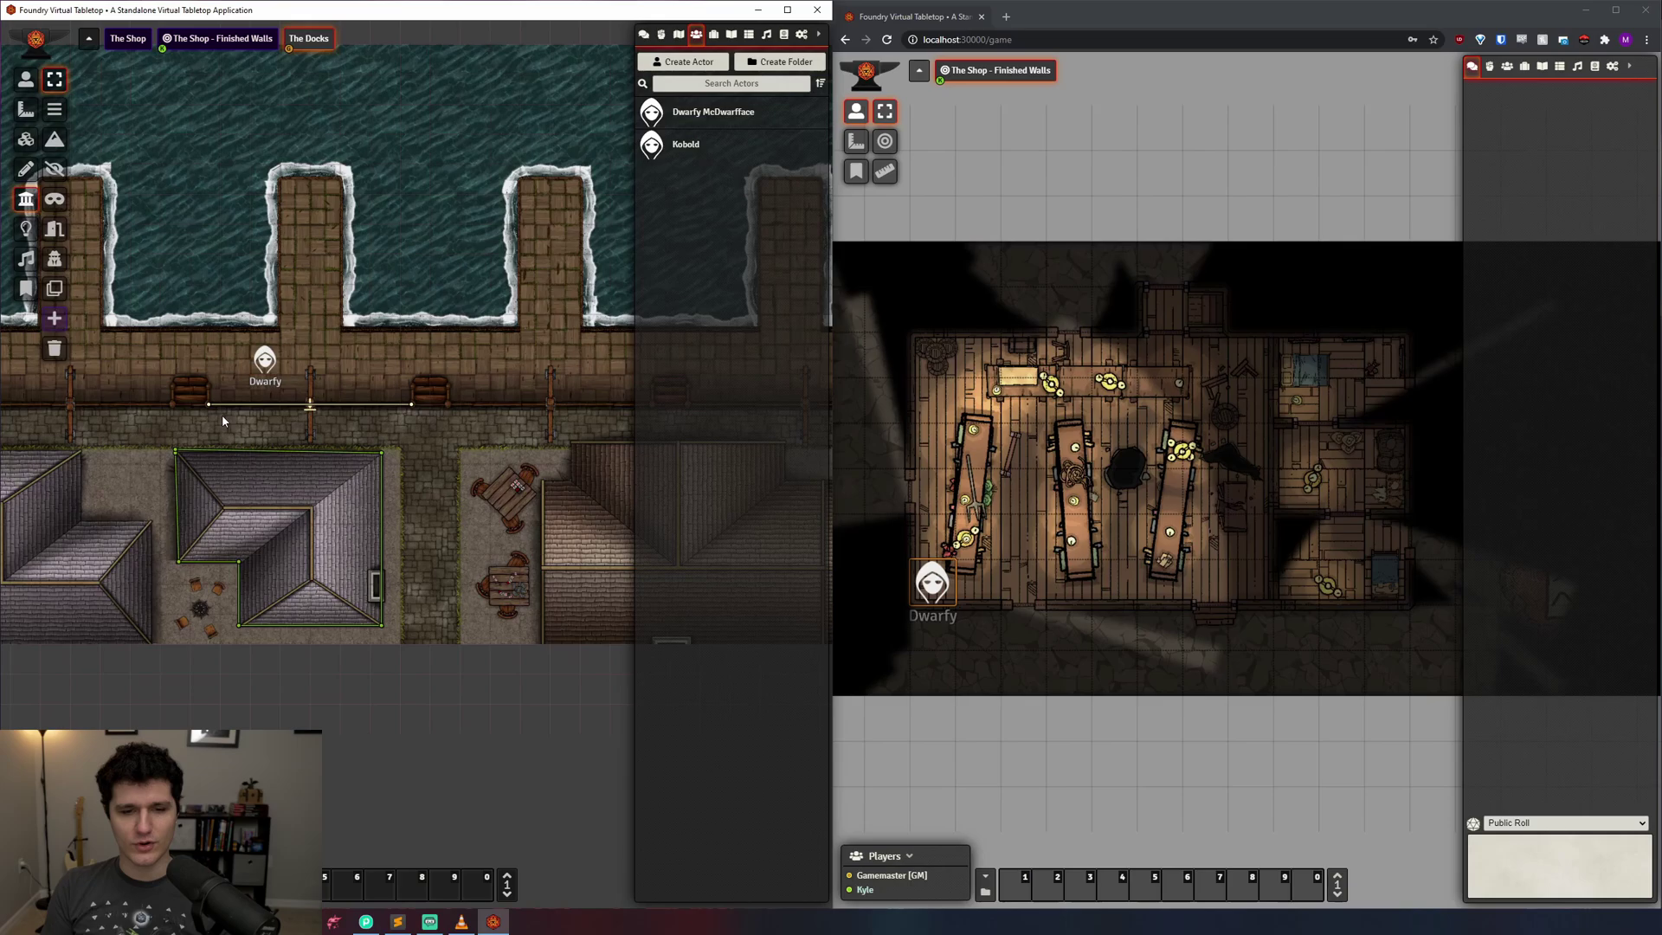
drag(158, 429, 403, 647)
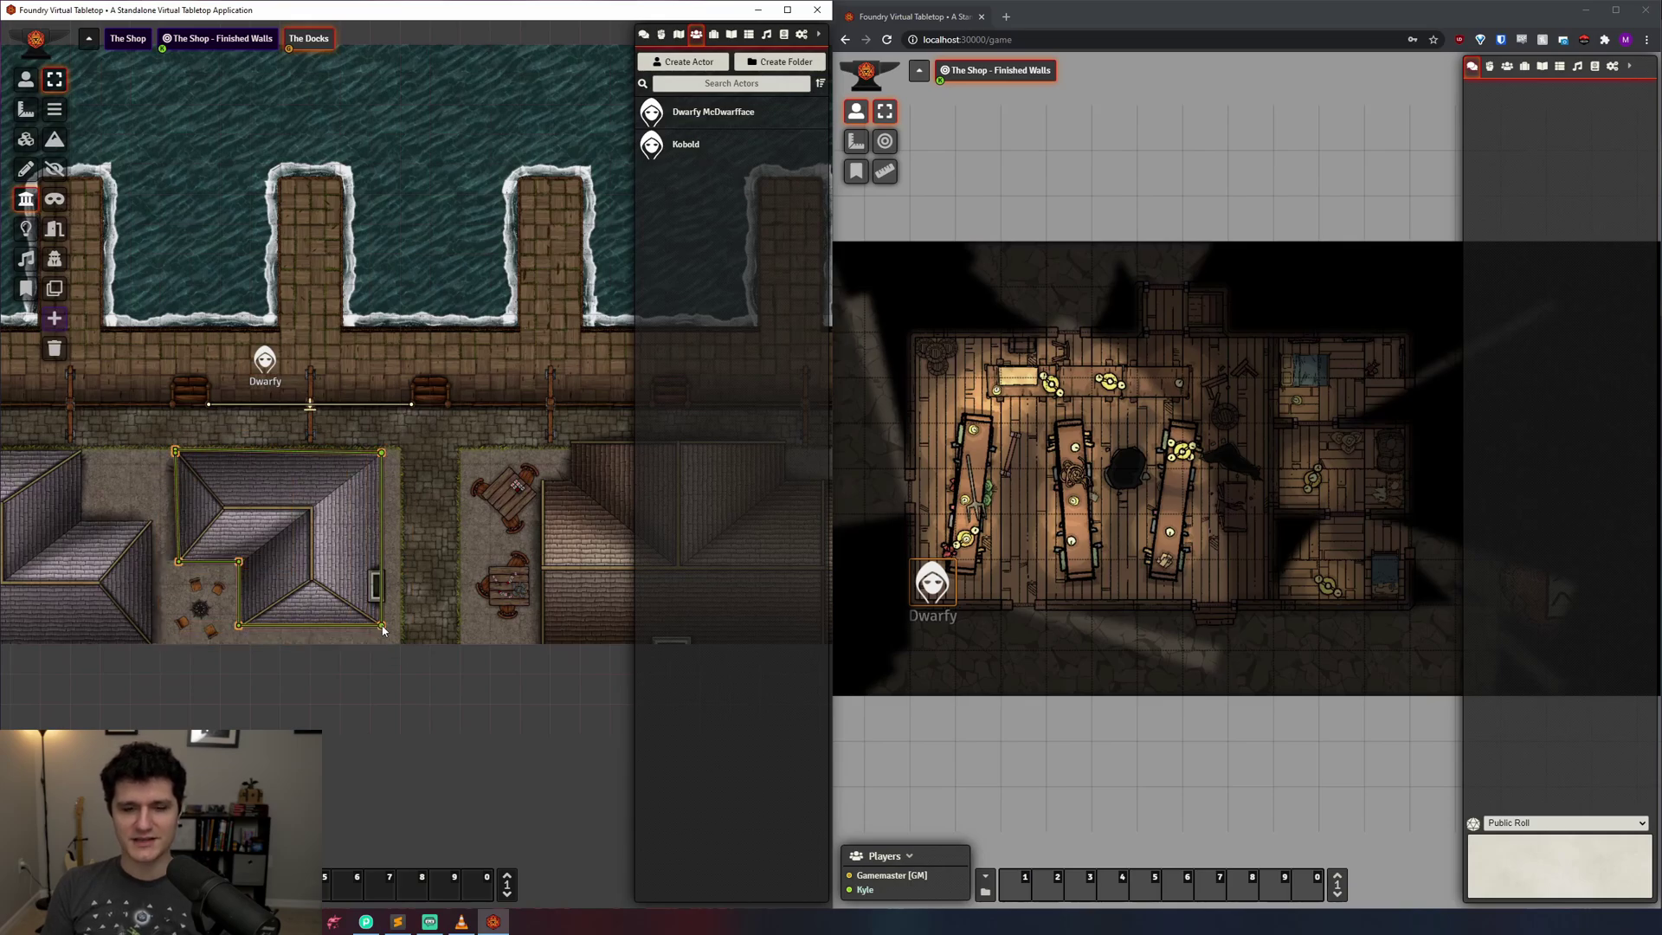
double_click(382, 625)
click(426, 460)
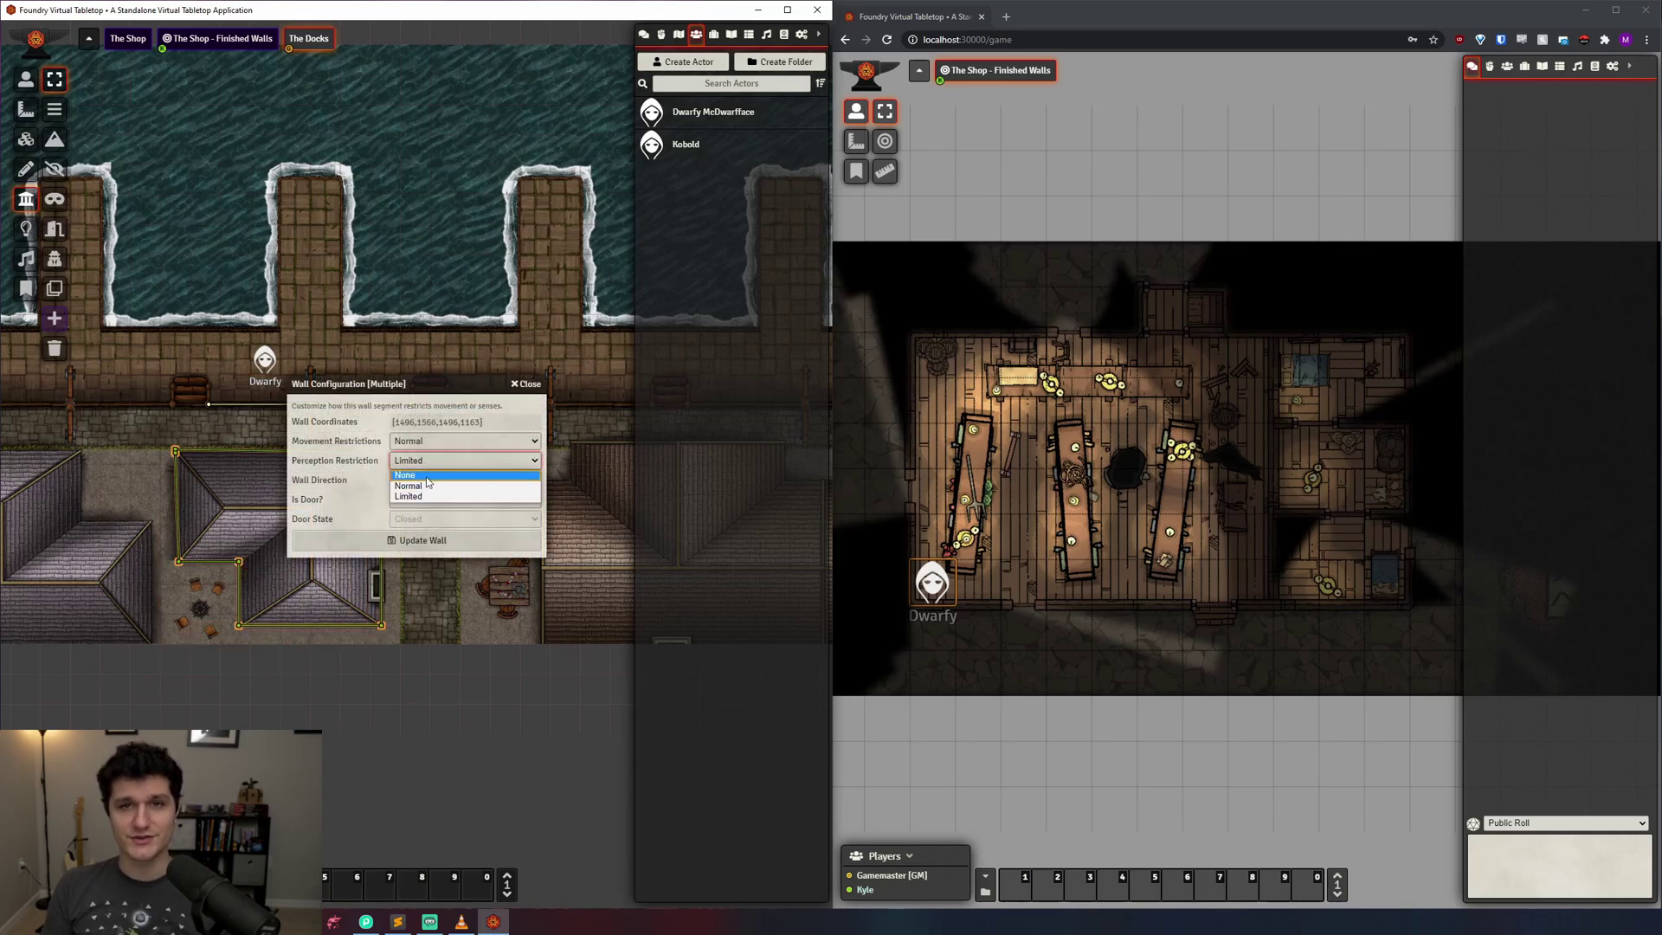
click(426, 486)
click(428, 540)
Test Dwarfy's vision by moving down to the building's north wall, east along it, and back onto the stone path
click(26, 78)
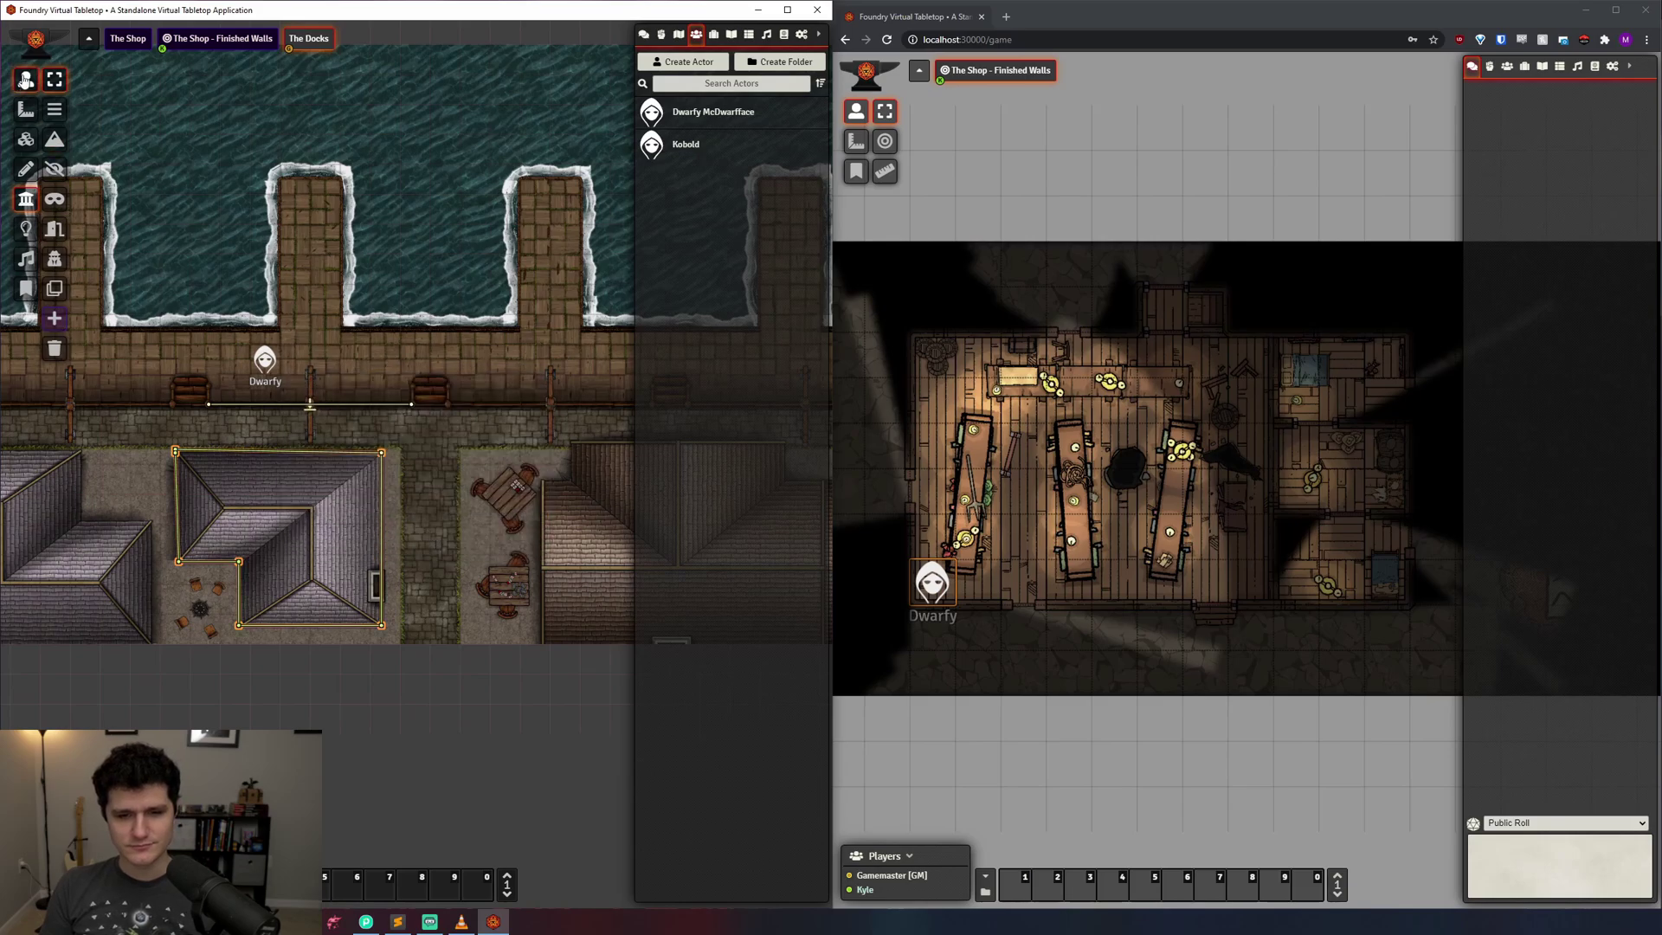
click(262, 359)
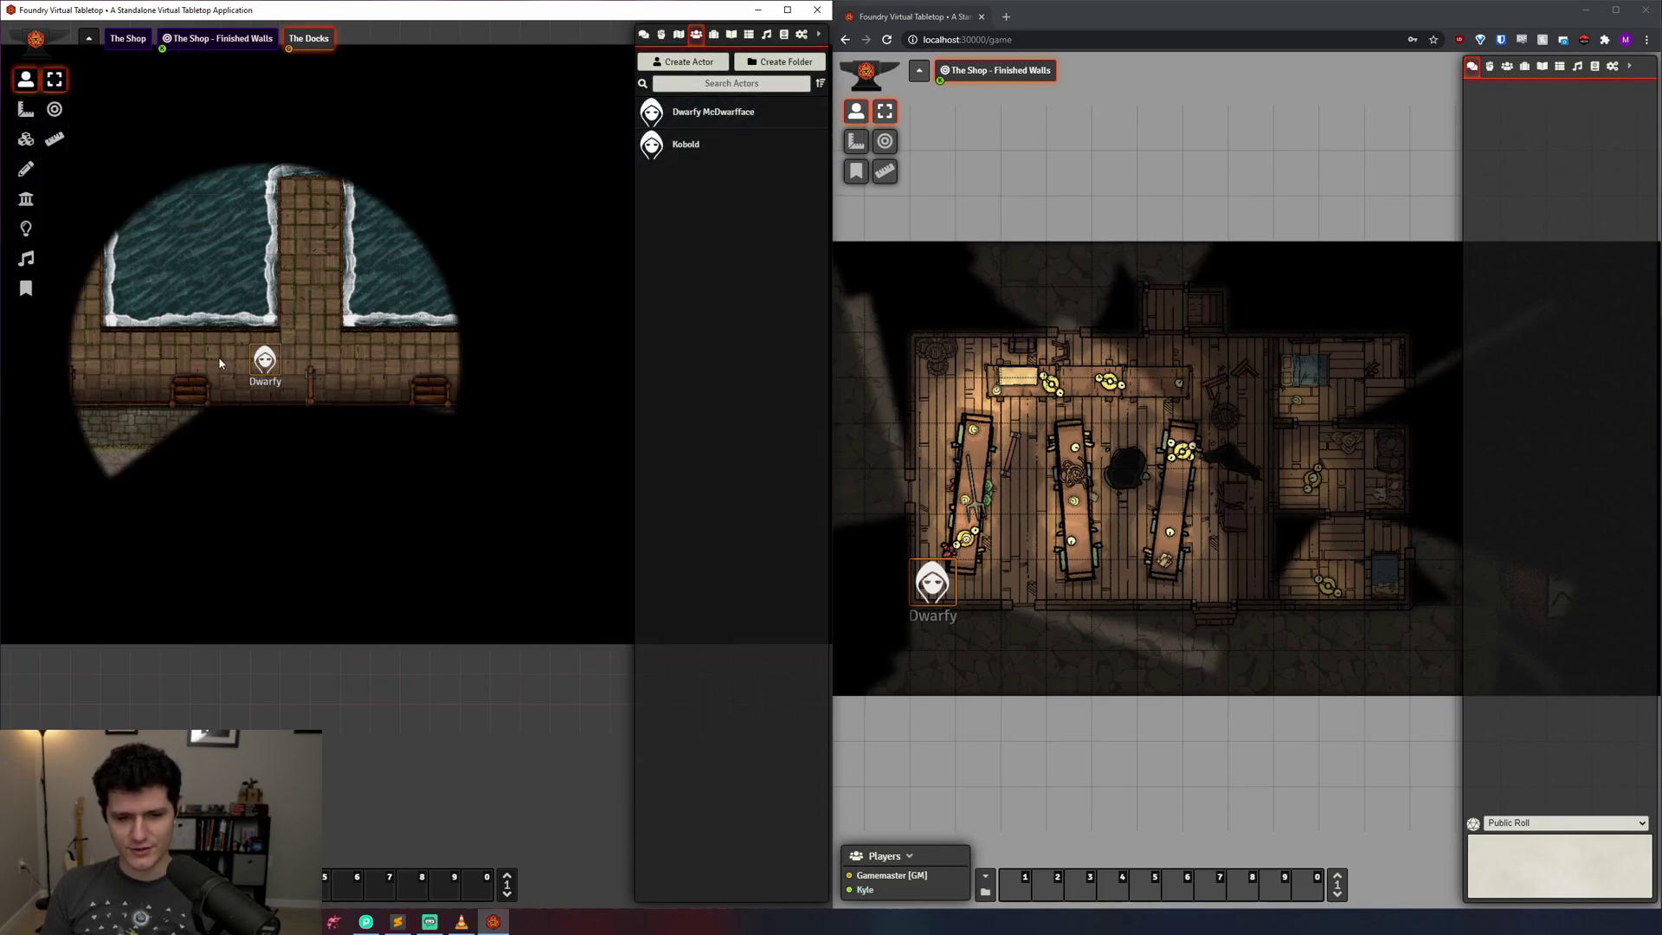
key(Left)
key(Left)
key(Down)
key(Down)
key(Down)
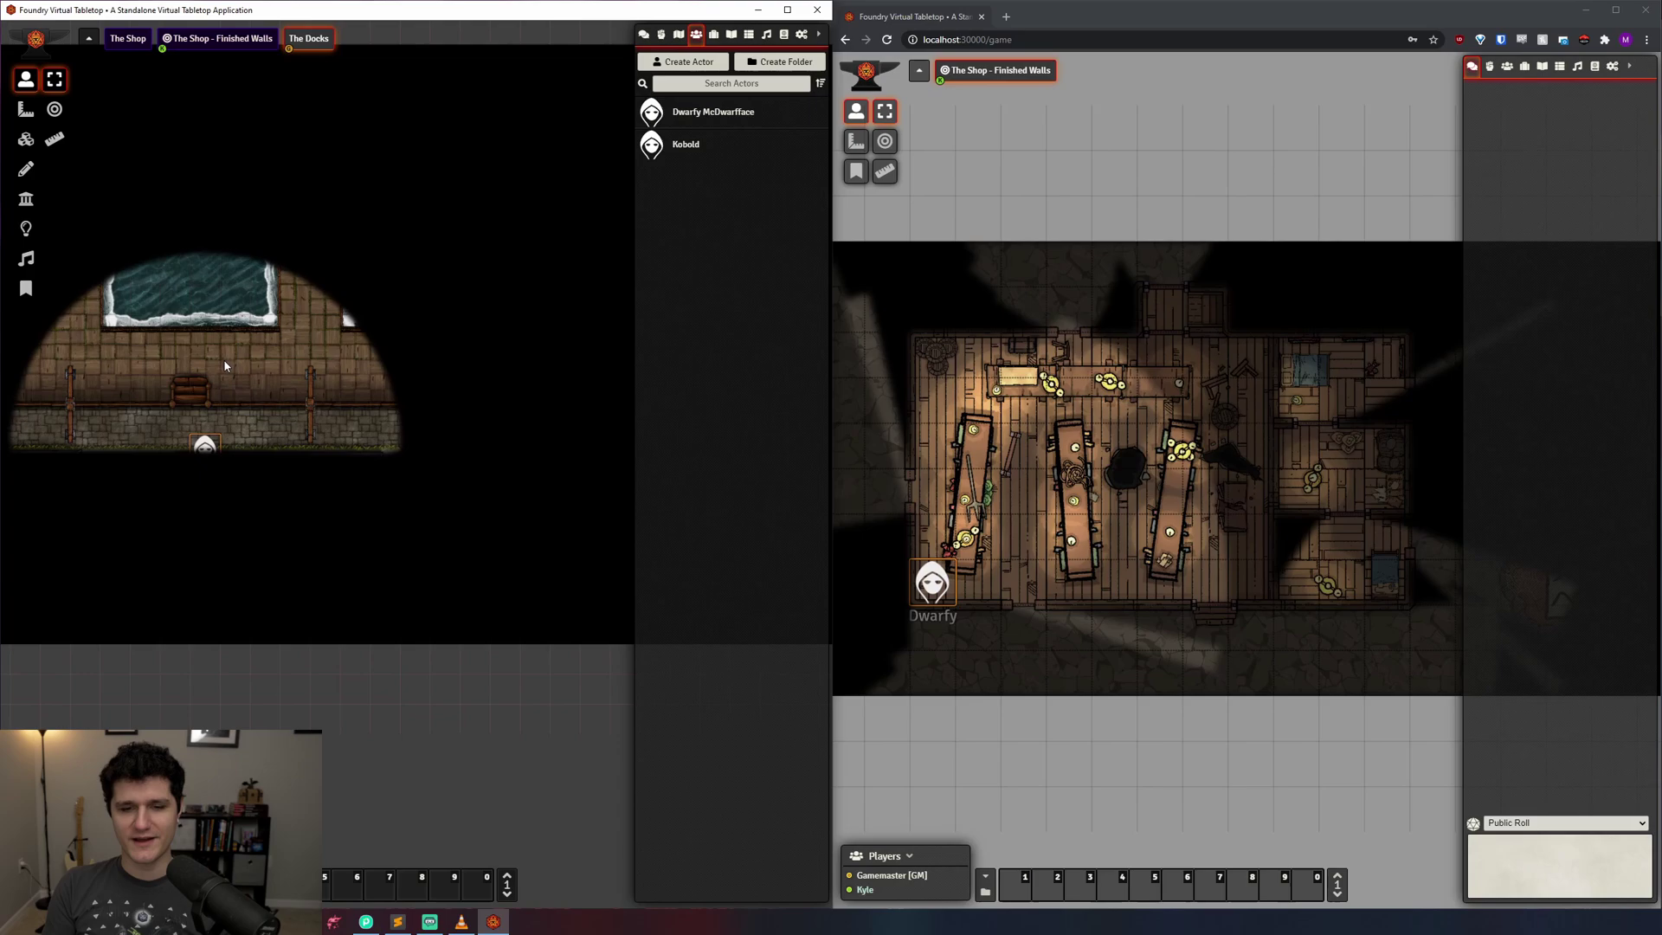
key(Right)
key(Right)
key(Up)
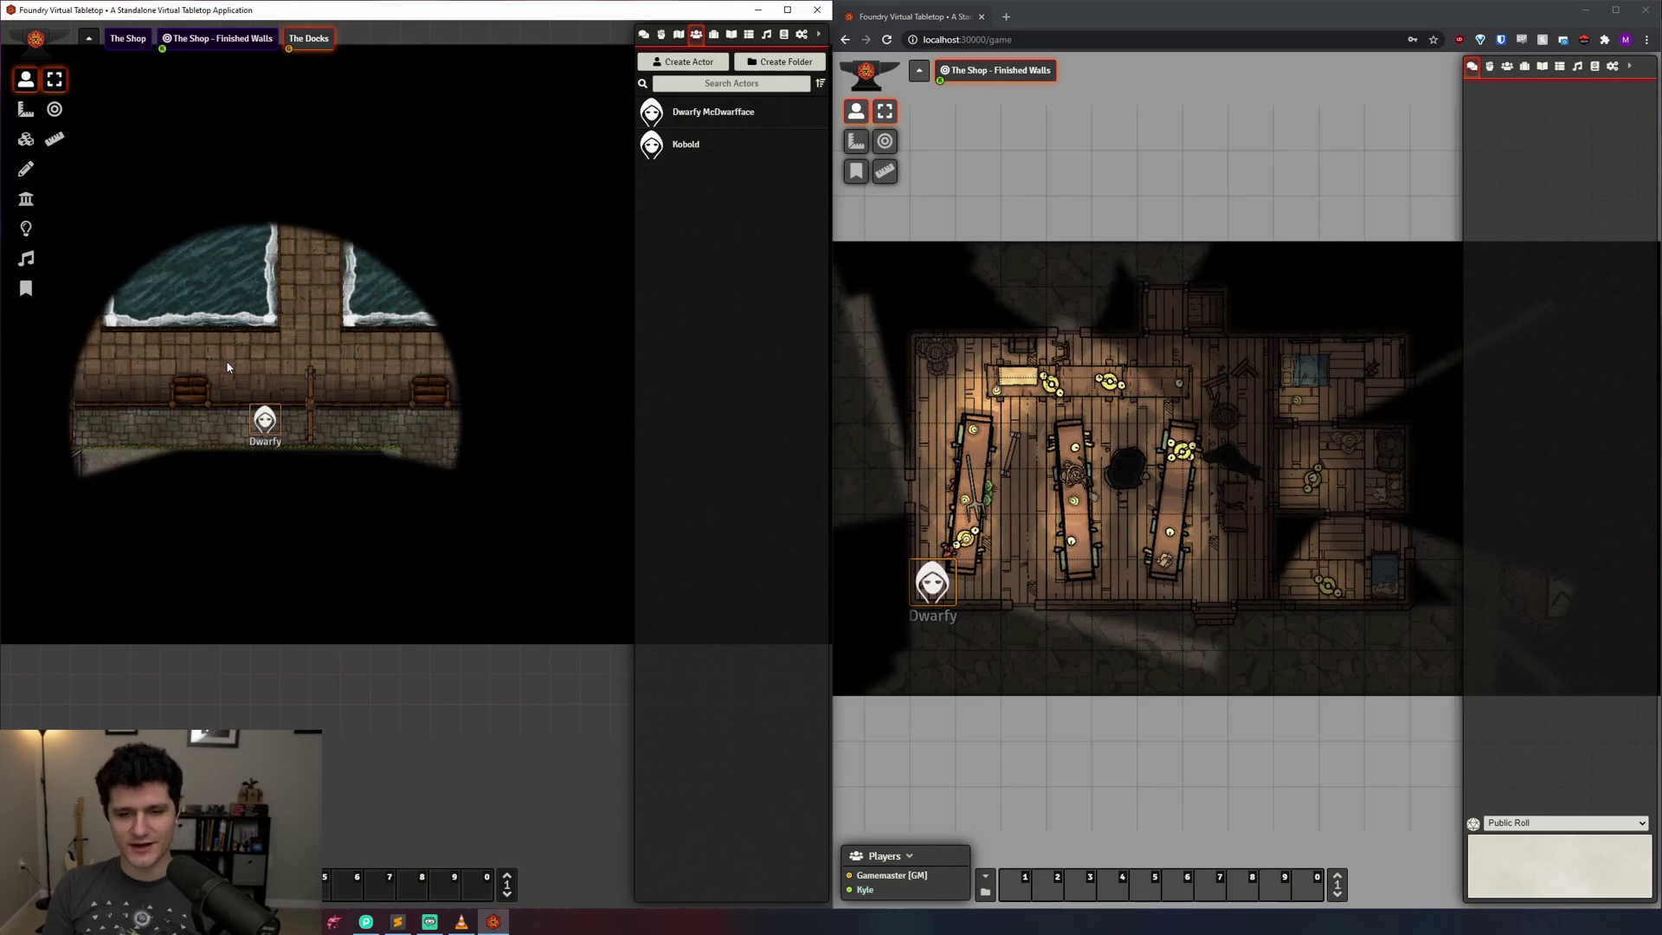
Draw three connected walls forming a triangle east of the building with the Clone tool, and check the lower wall's configuration
click(26, 200)
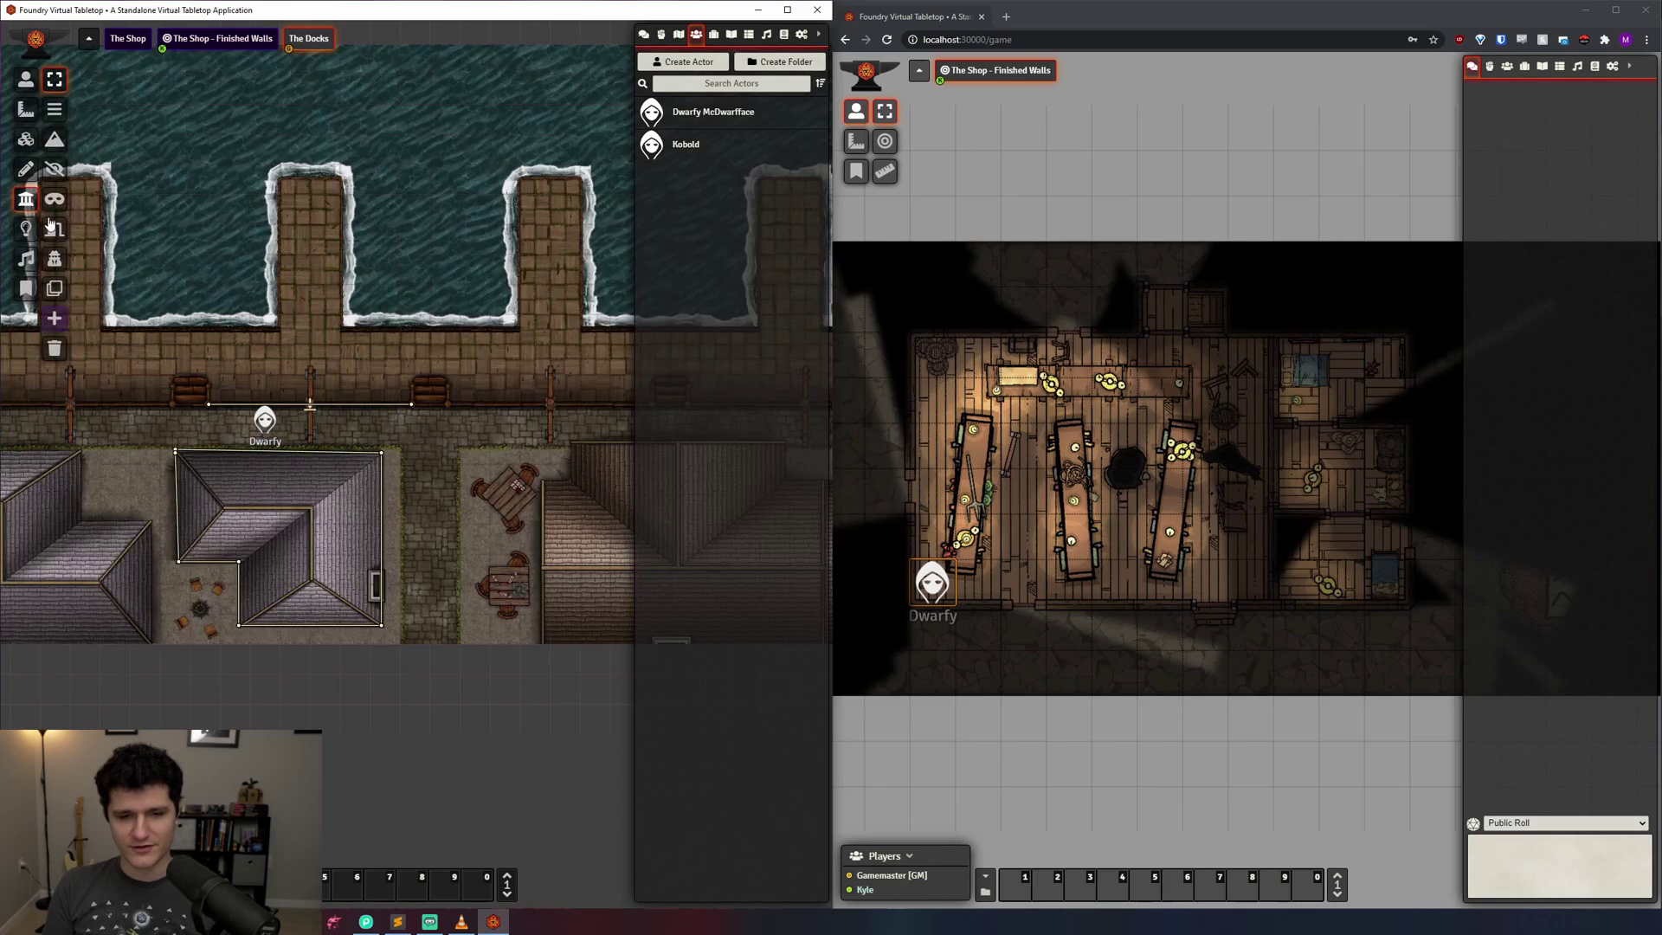
click(55, 287)
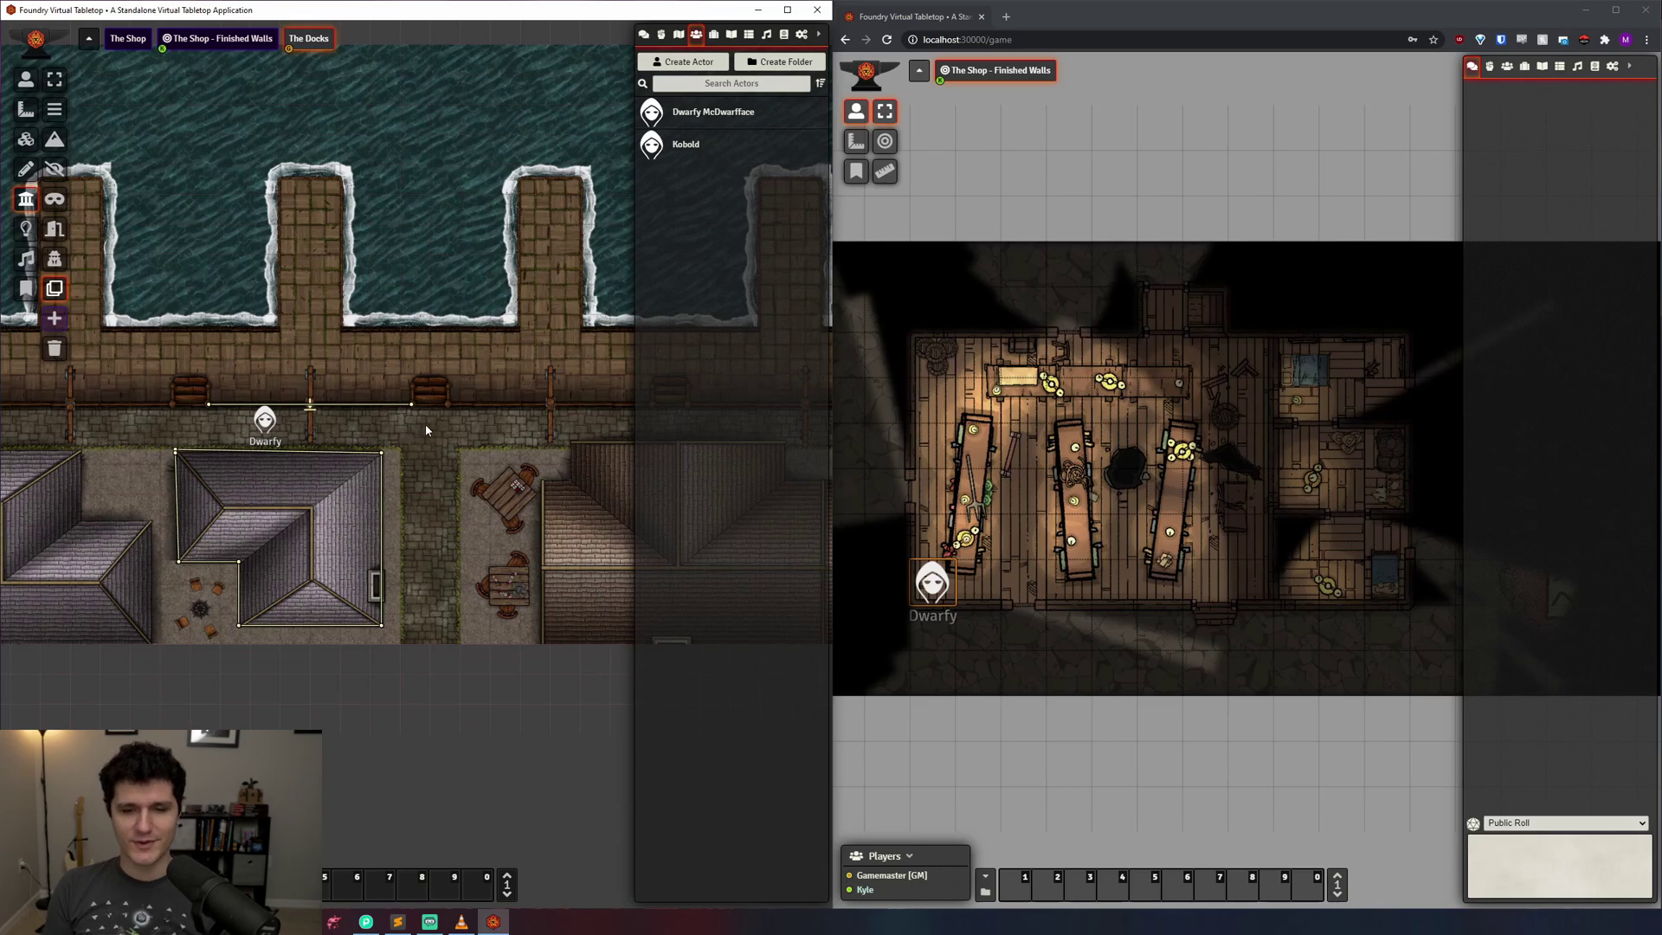
drag(429, 421, 471, 500)
drag(471, 500, 428, 423)
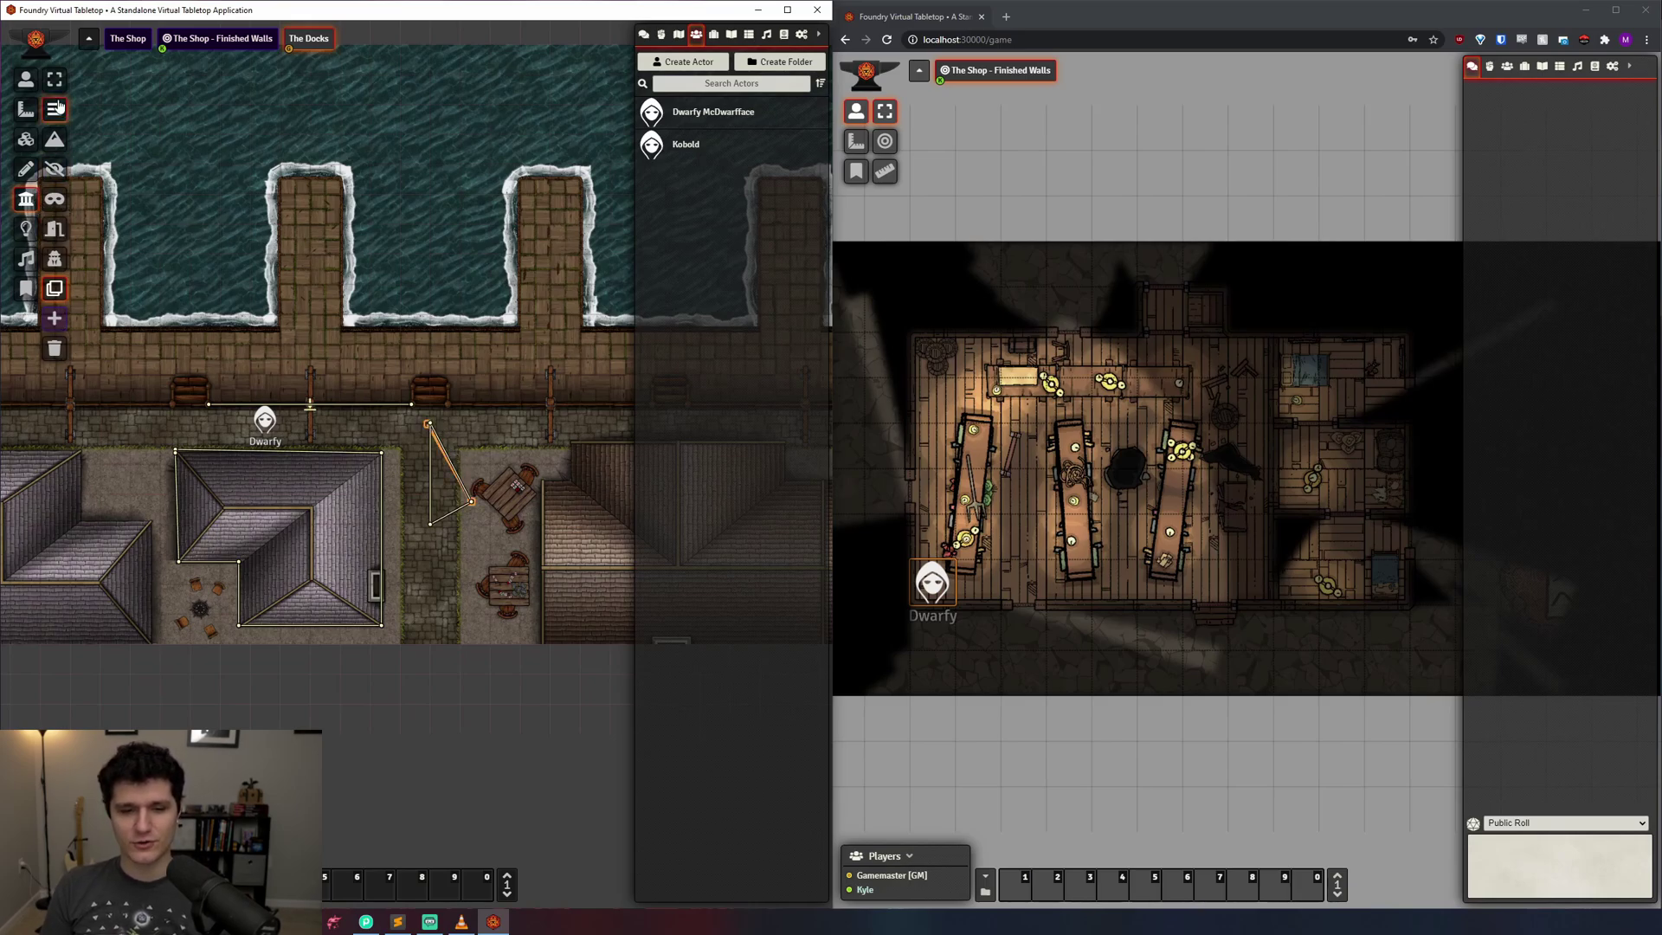
double_click(469, 503)
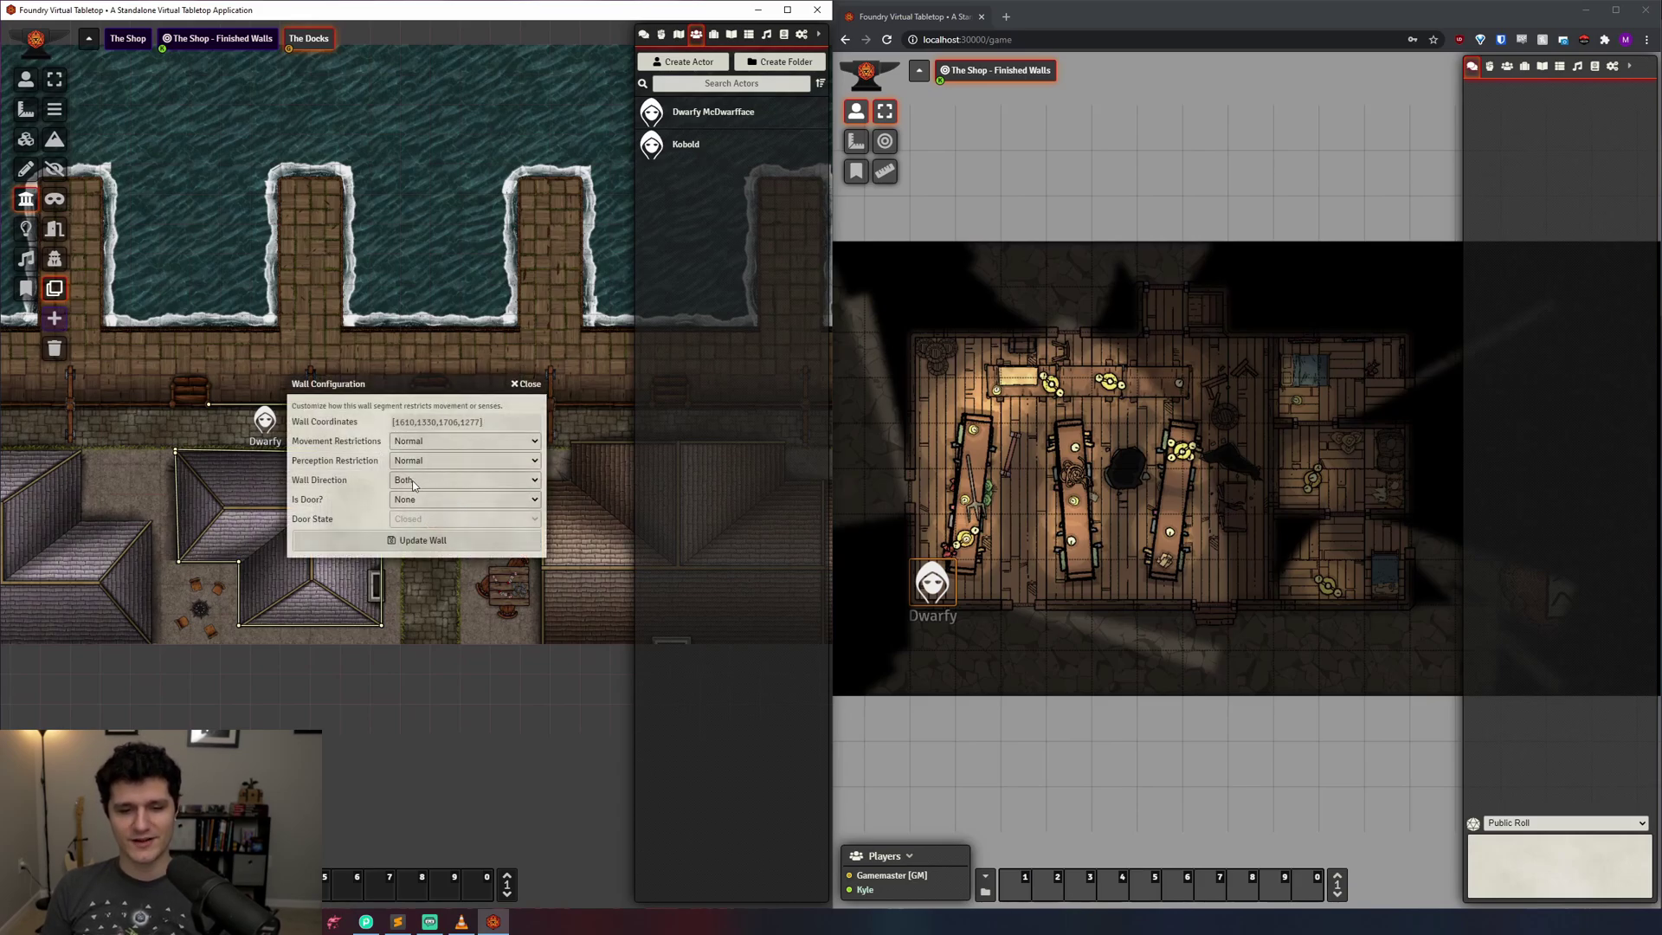
click(530, 384)
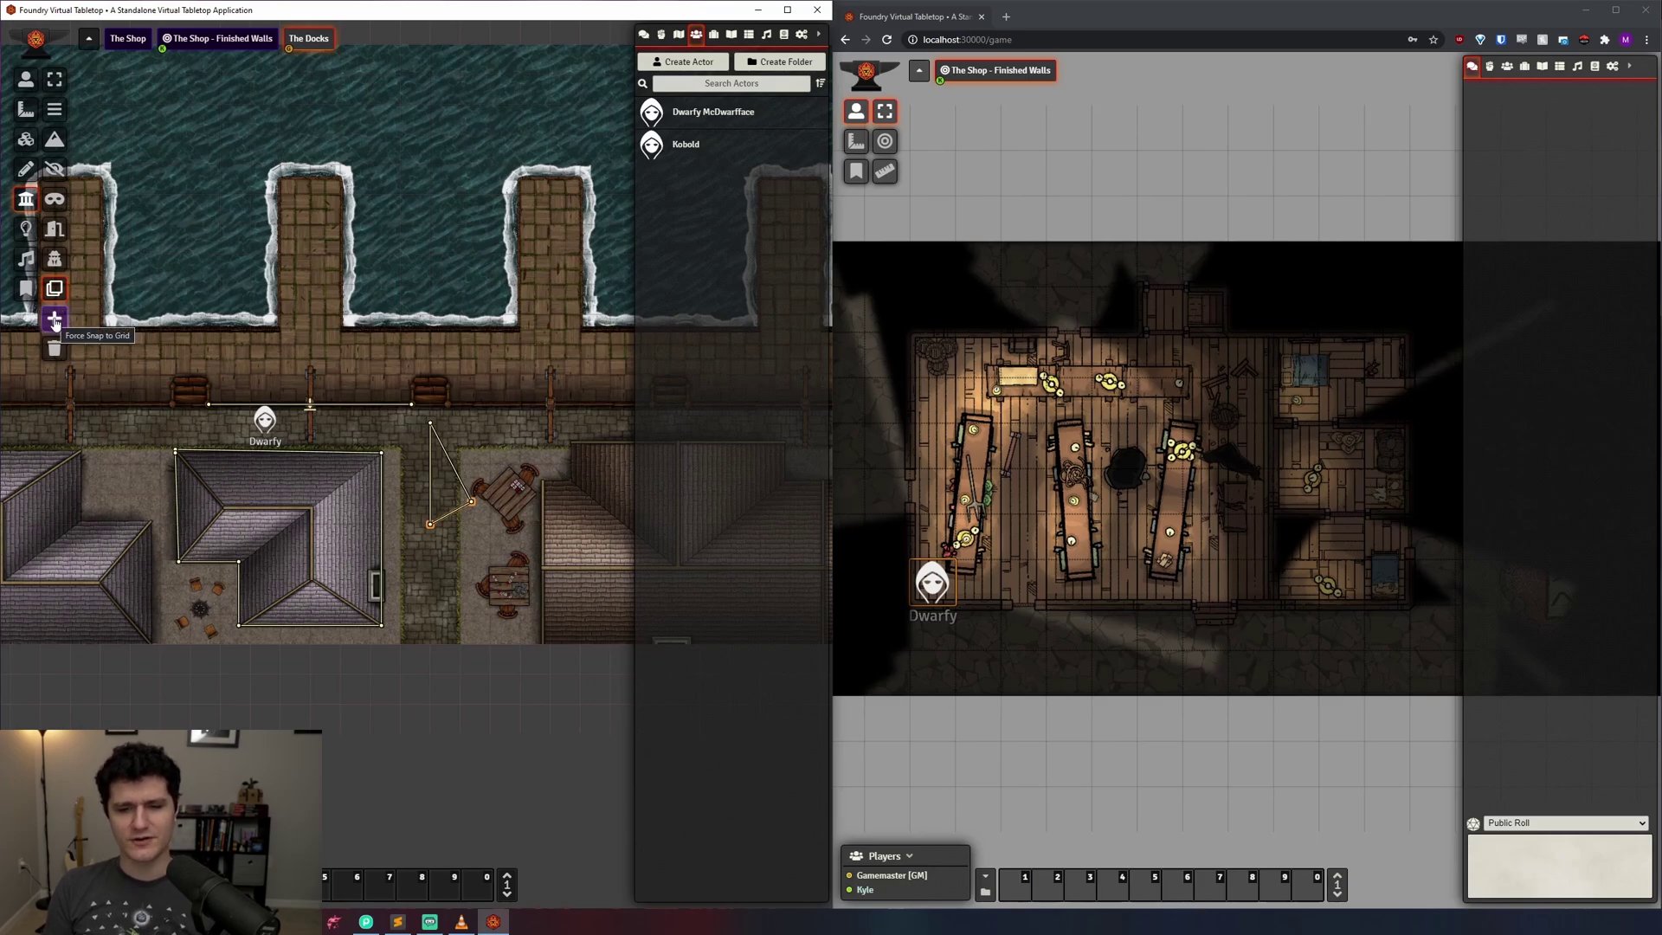
With Force Snap to Grid enabled, draw a horizontal and a diagonal basic wall meeting the triangle's vertical side
scroll(284, 345, up, 10)
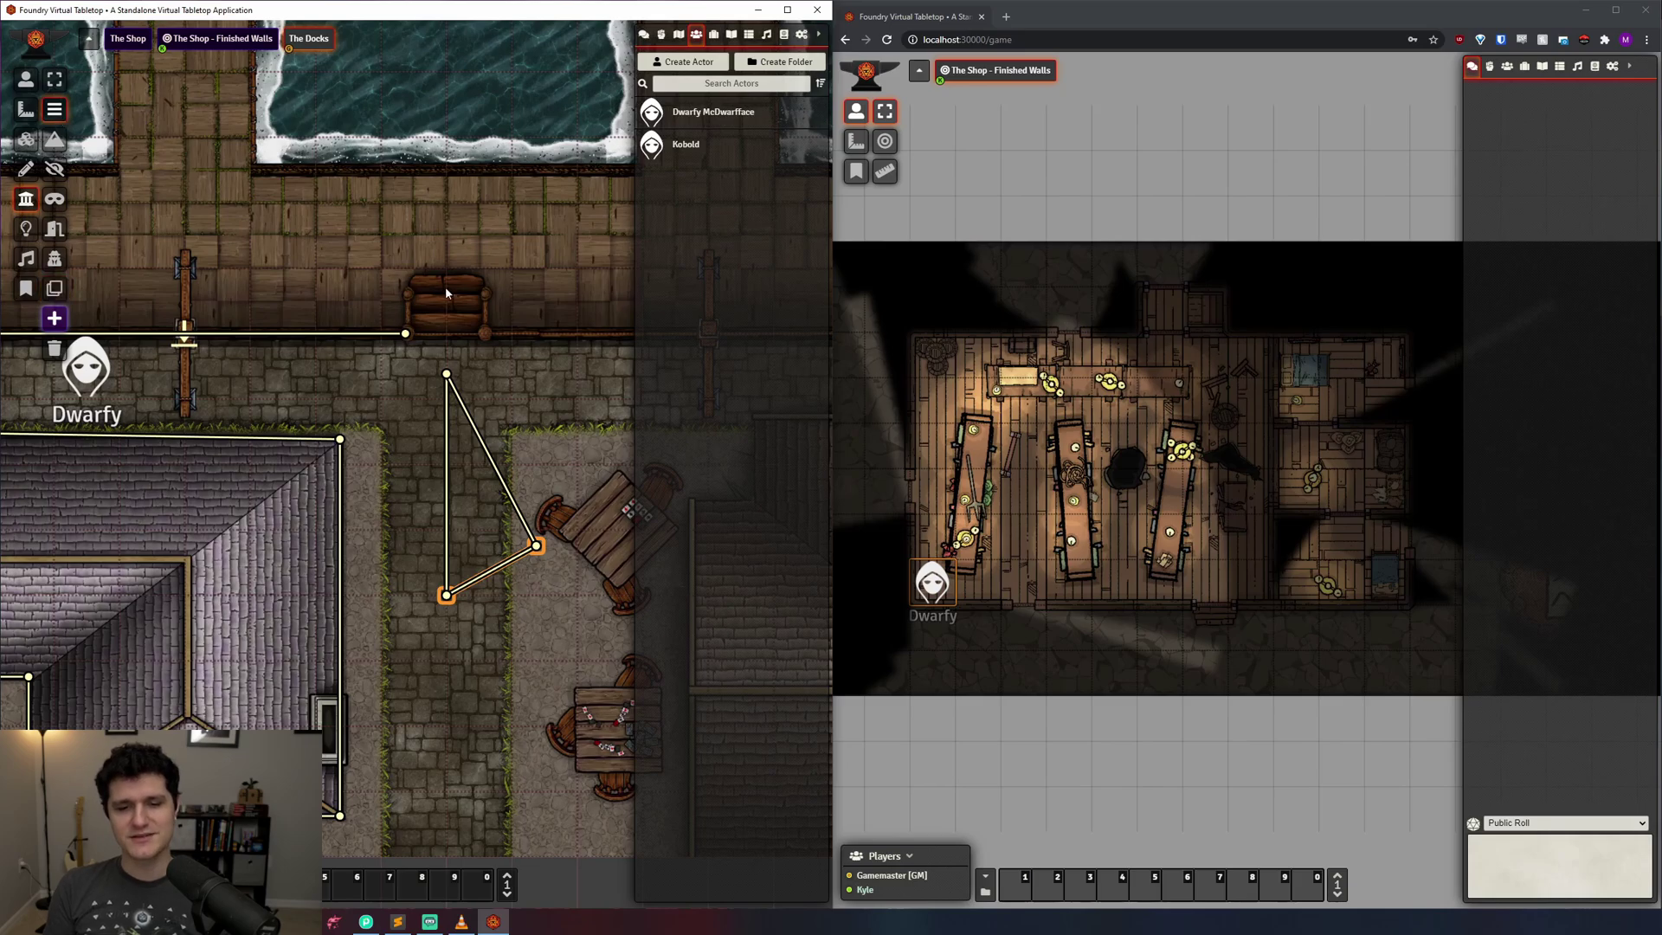
scroll(445, 293, up, 5)
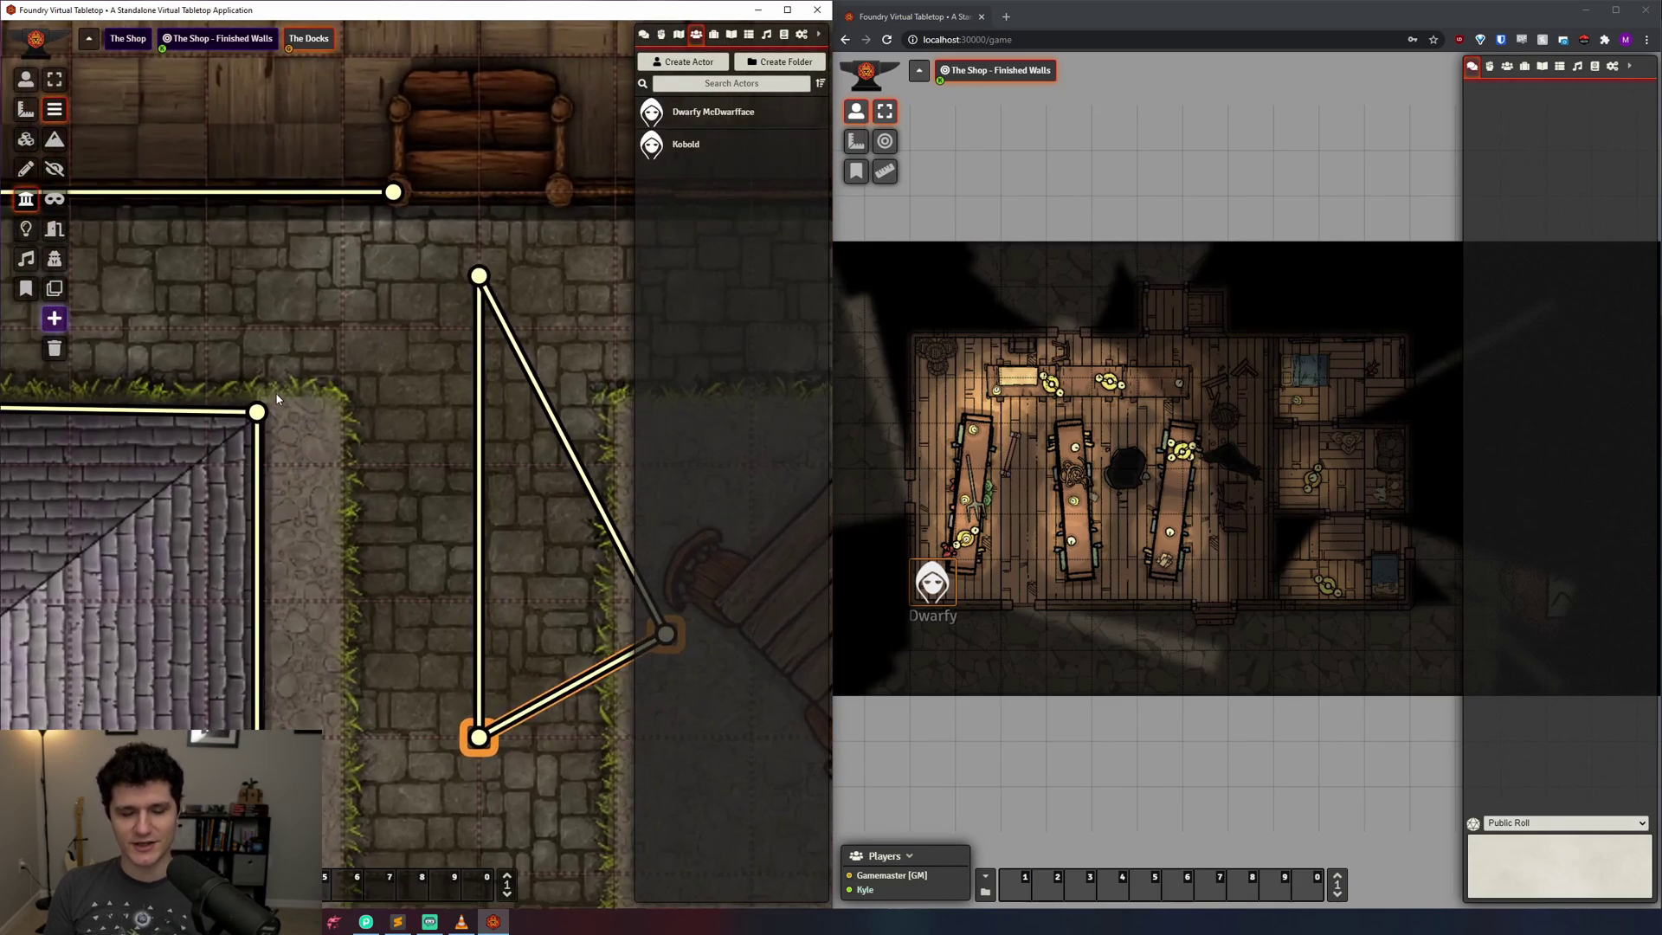
mouse_move(343, 328)
mouse_down()
mouse_move(319, 351)
mouse_move(301, 450)
mouse_move(455, 439)
mouse_move(452, 397)
mouse_up()
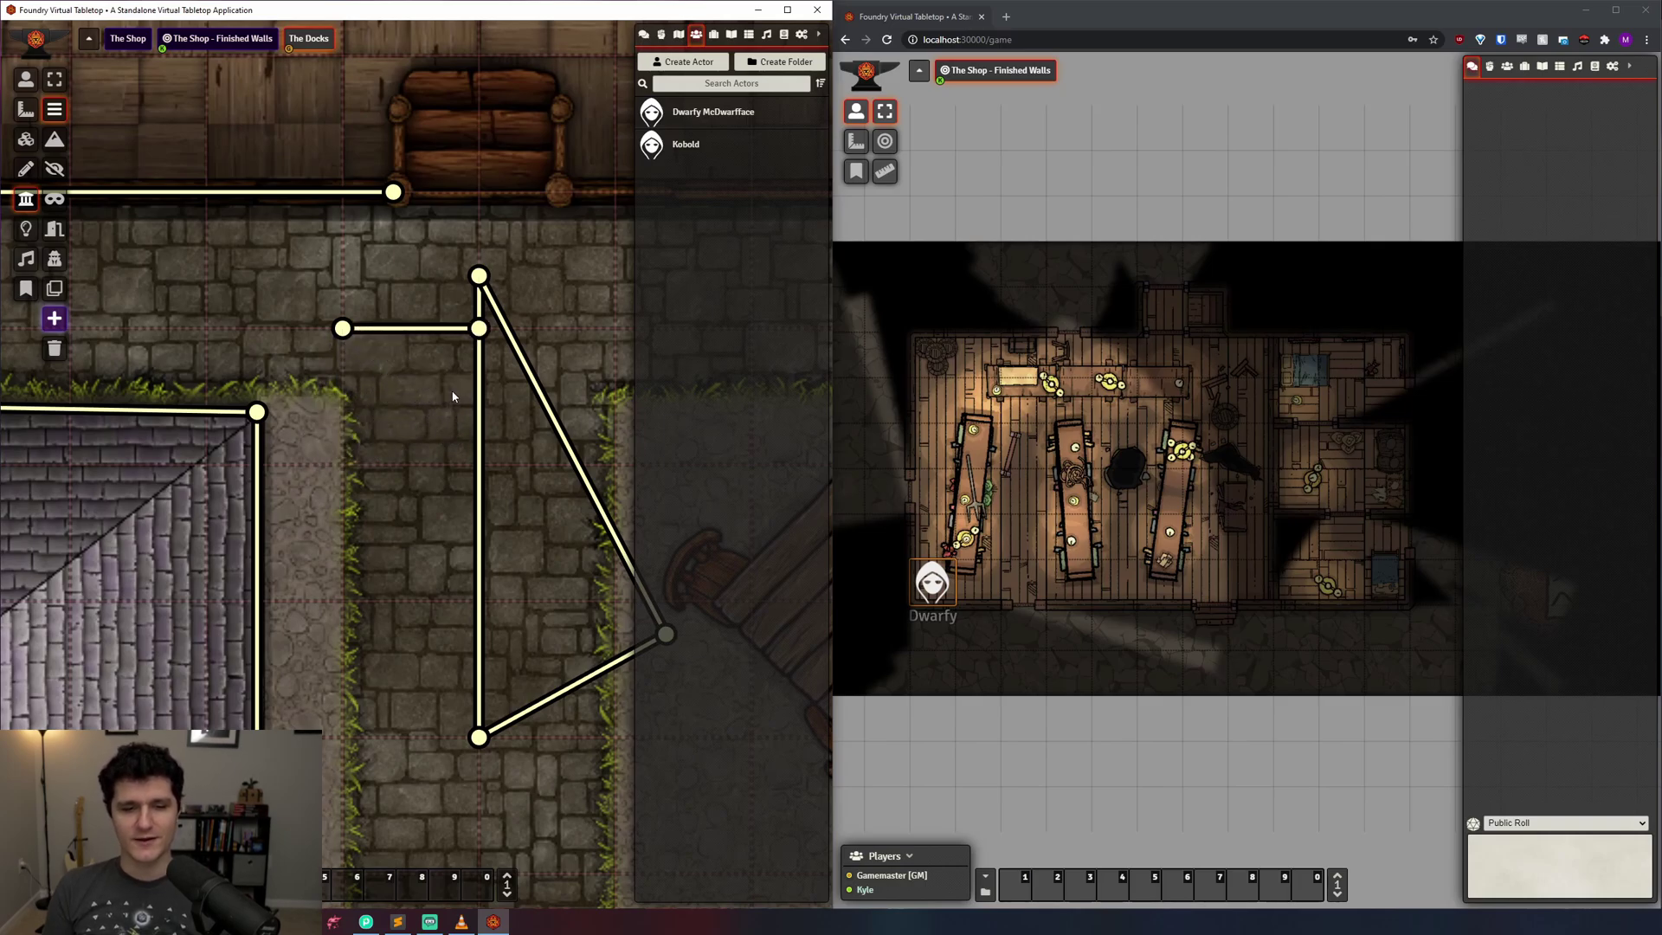
drag(343, 600, 437, 470)
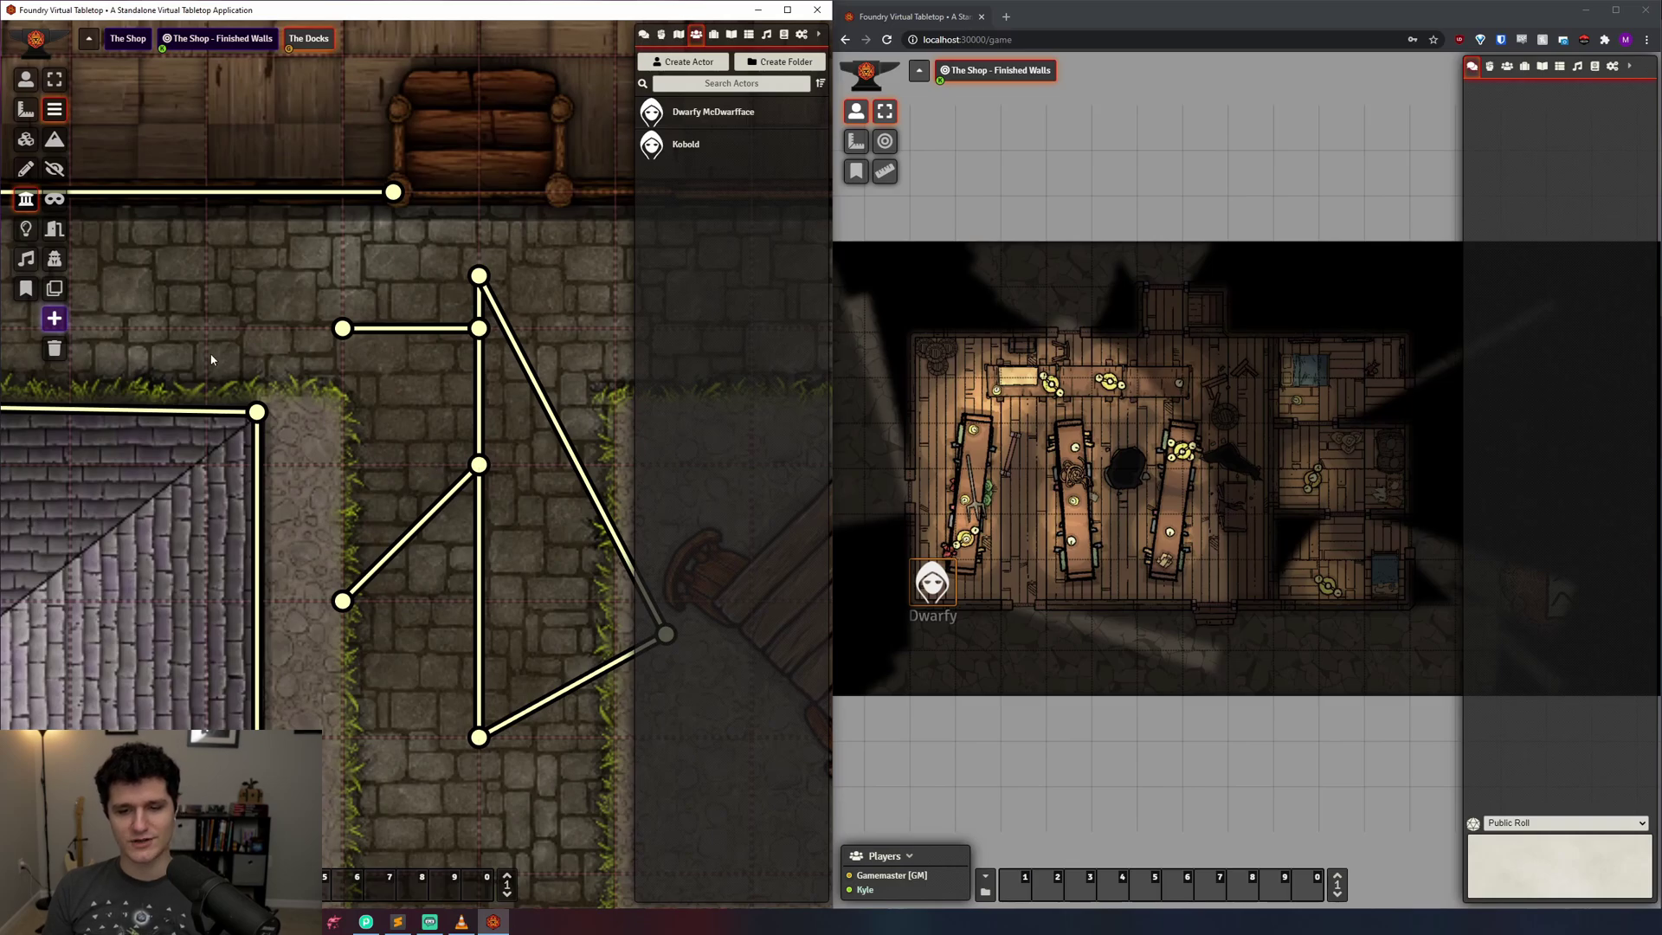
Delete all wall objects from the scene and undo the deletion
click(54, 348)
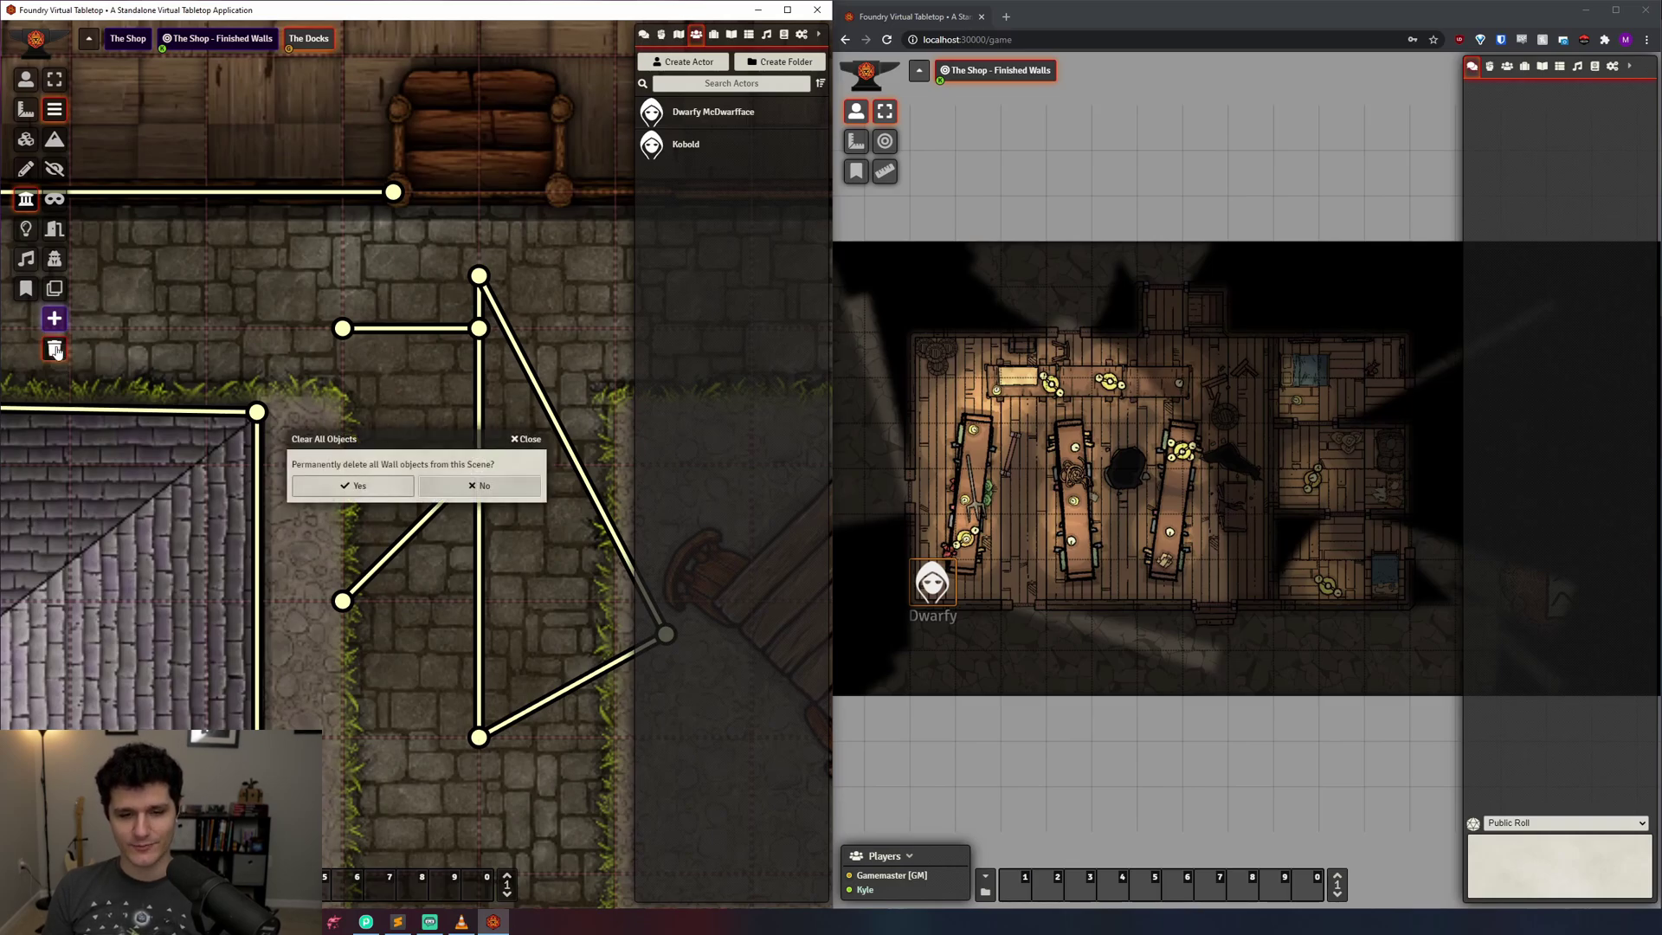
click(376, 486)
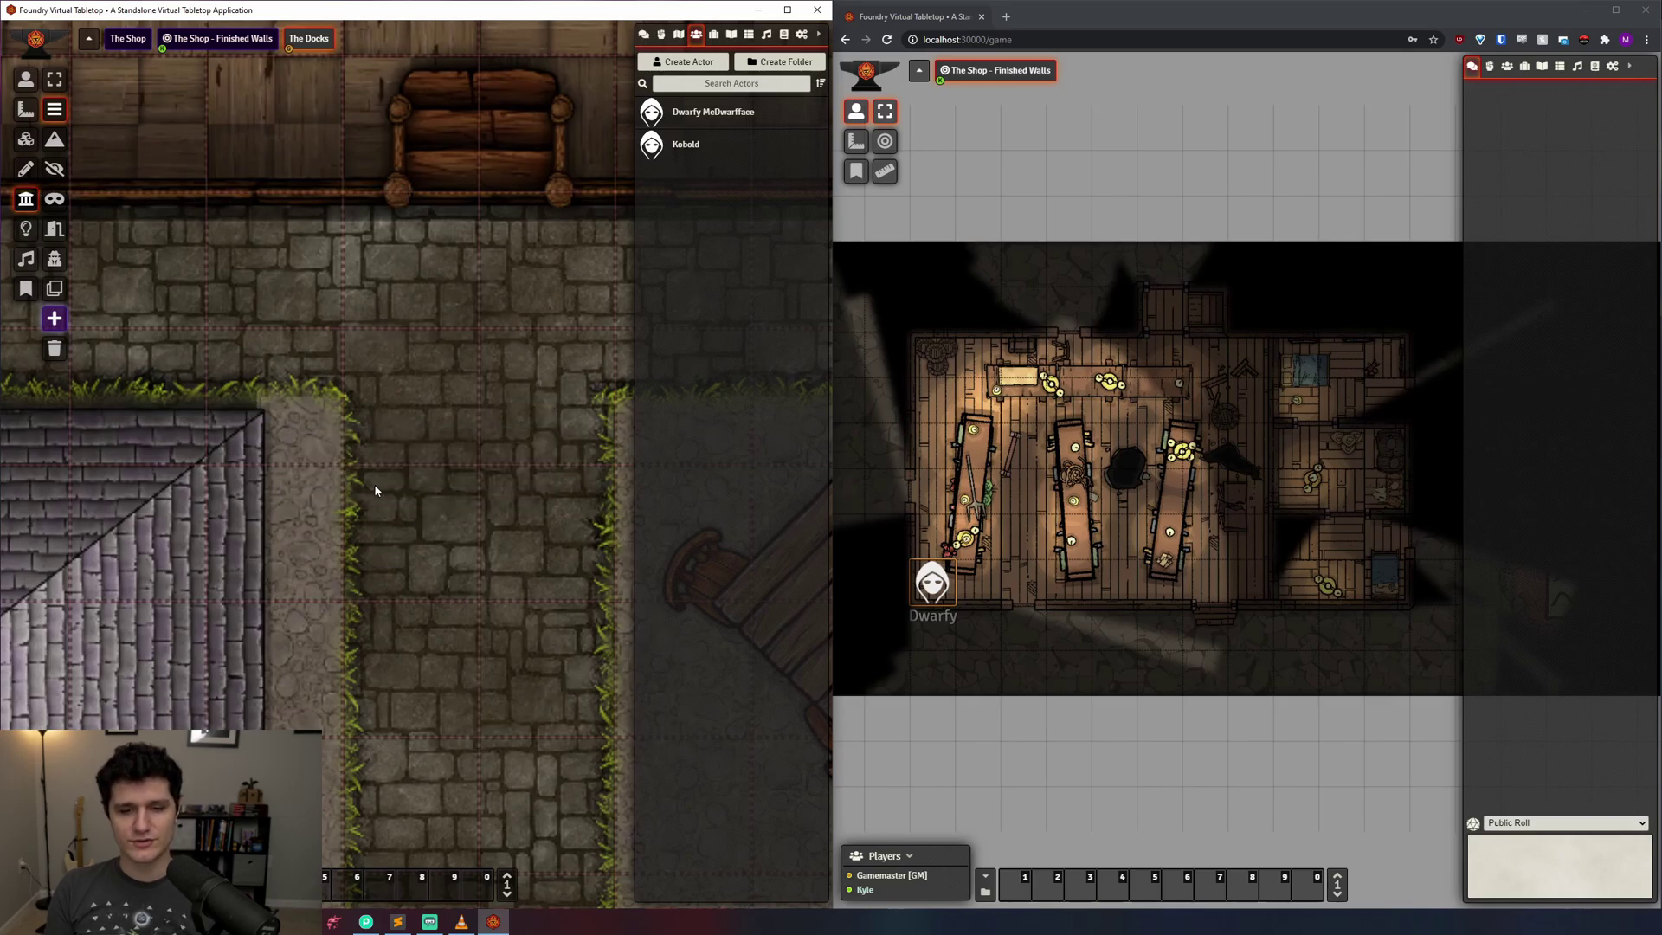
scroll(373, 483, down, 3)
scroll(374, 483, down, 3)
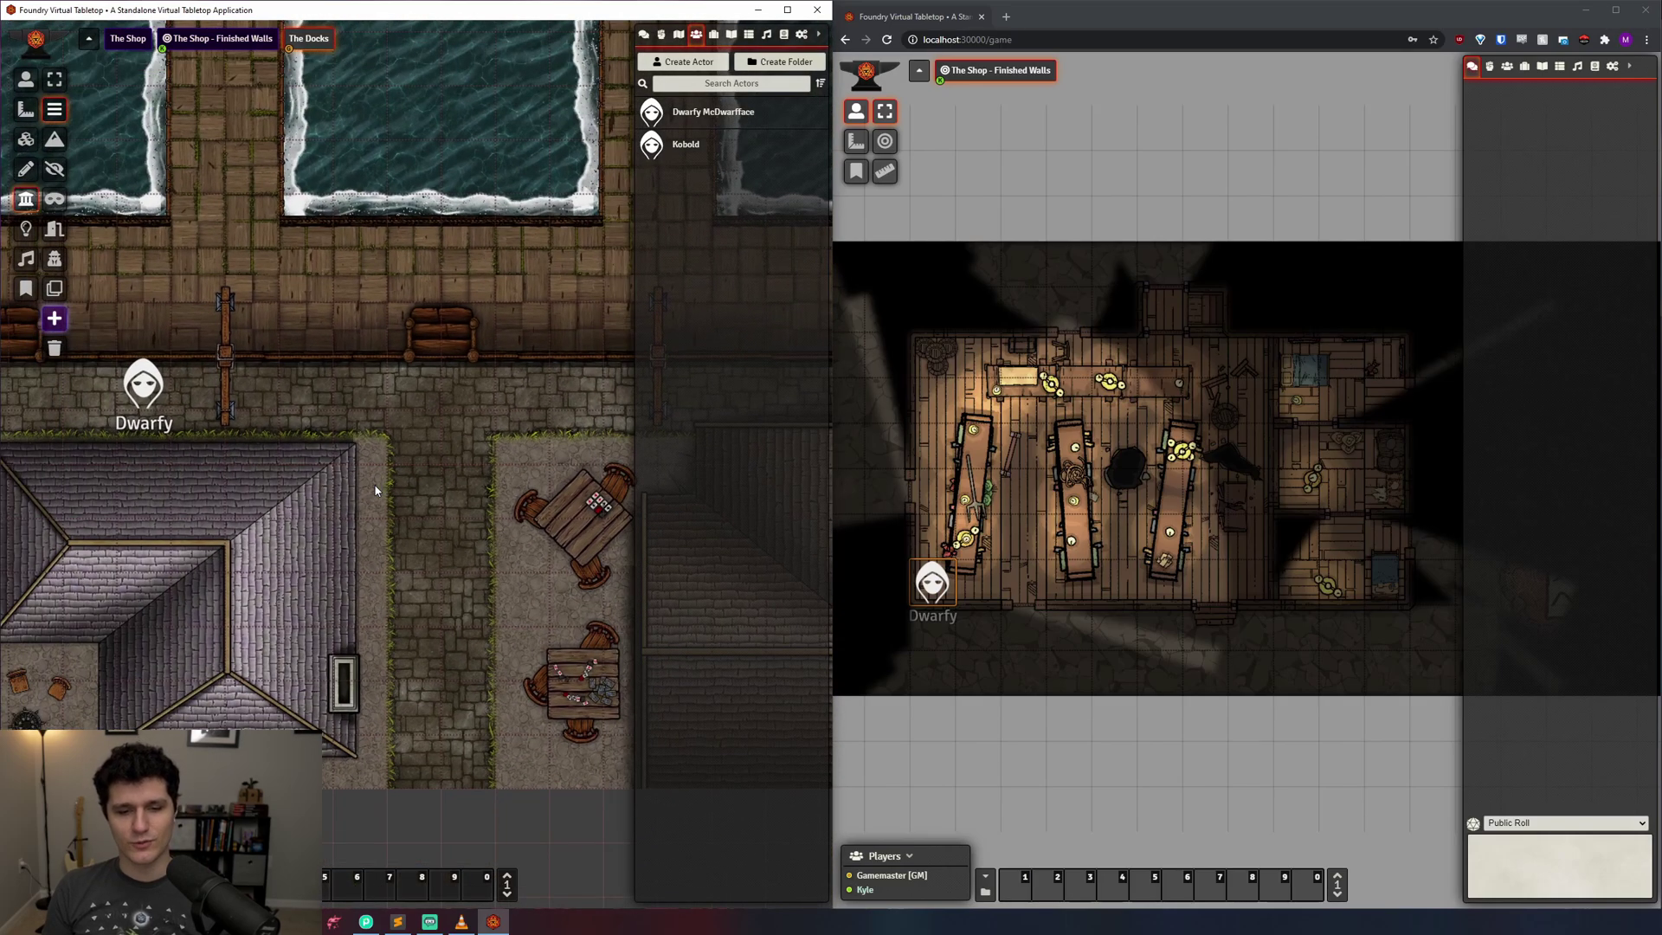
scroll(376, 490, down, 3)
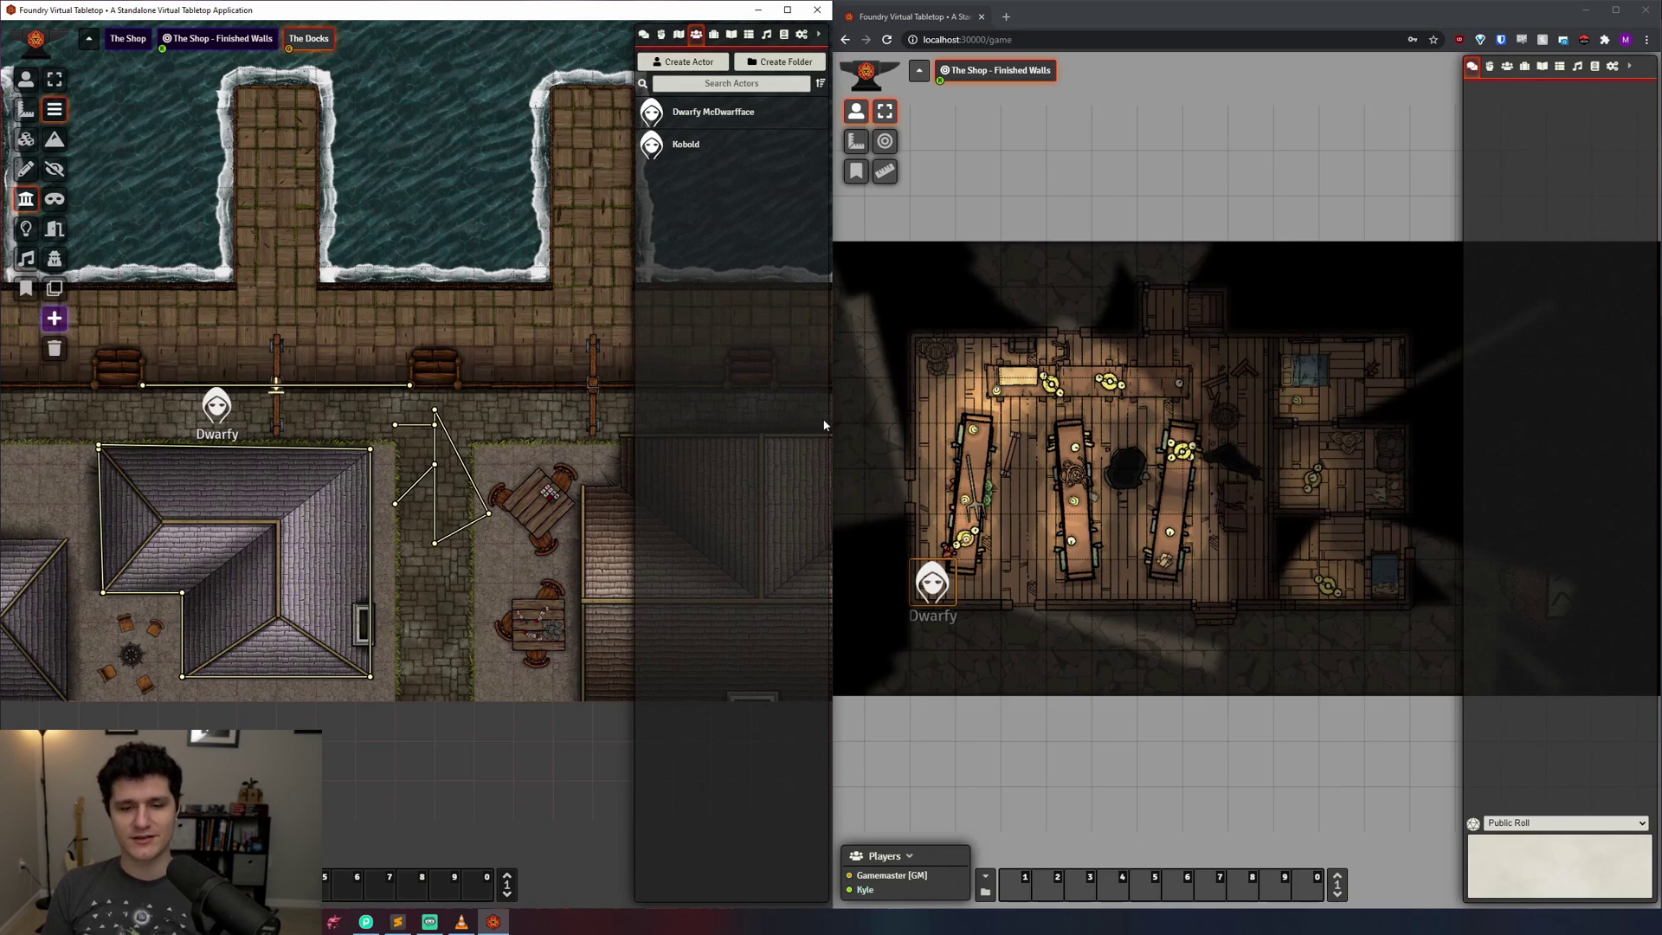
Widen the Foundry Virtual Tabletop window to fill the full width of the screen
drag(833, 419, 1657, 422)
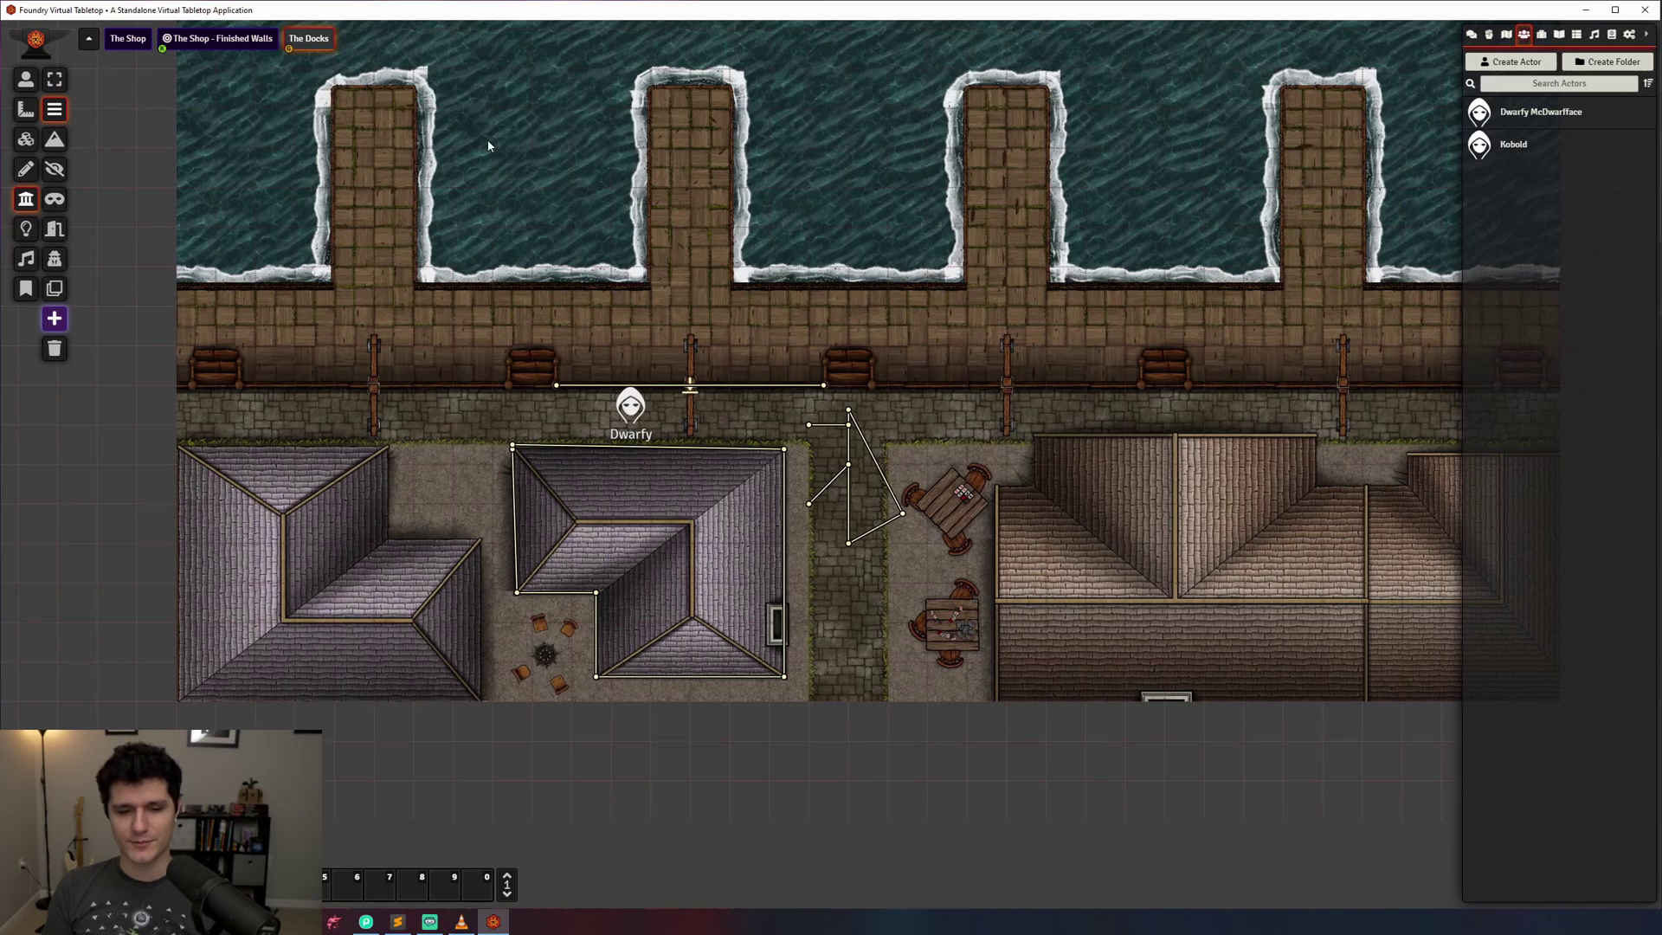